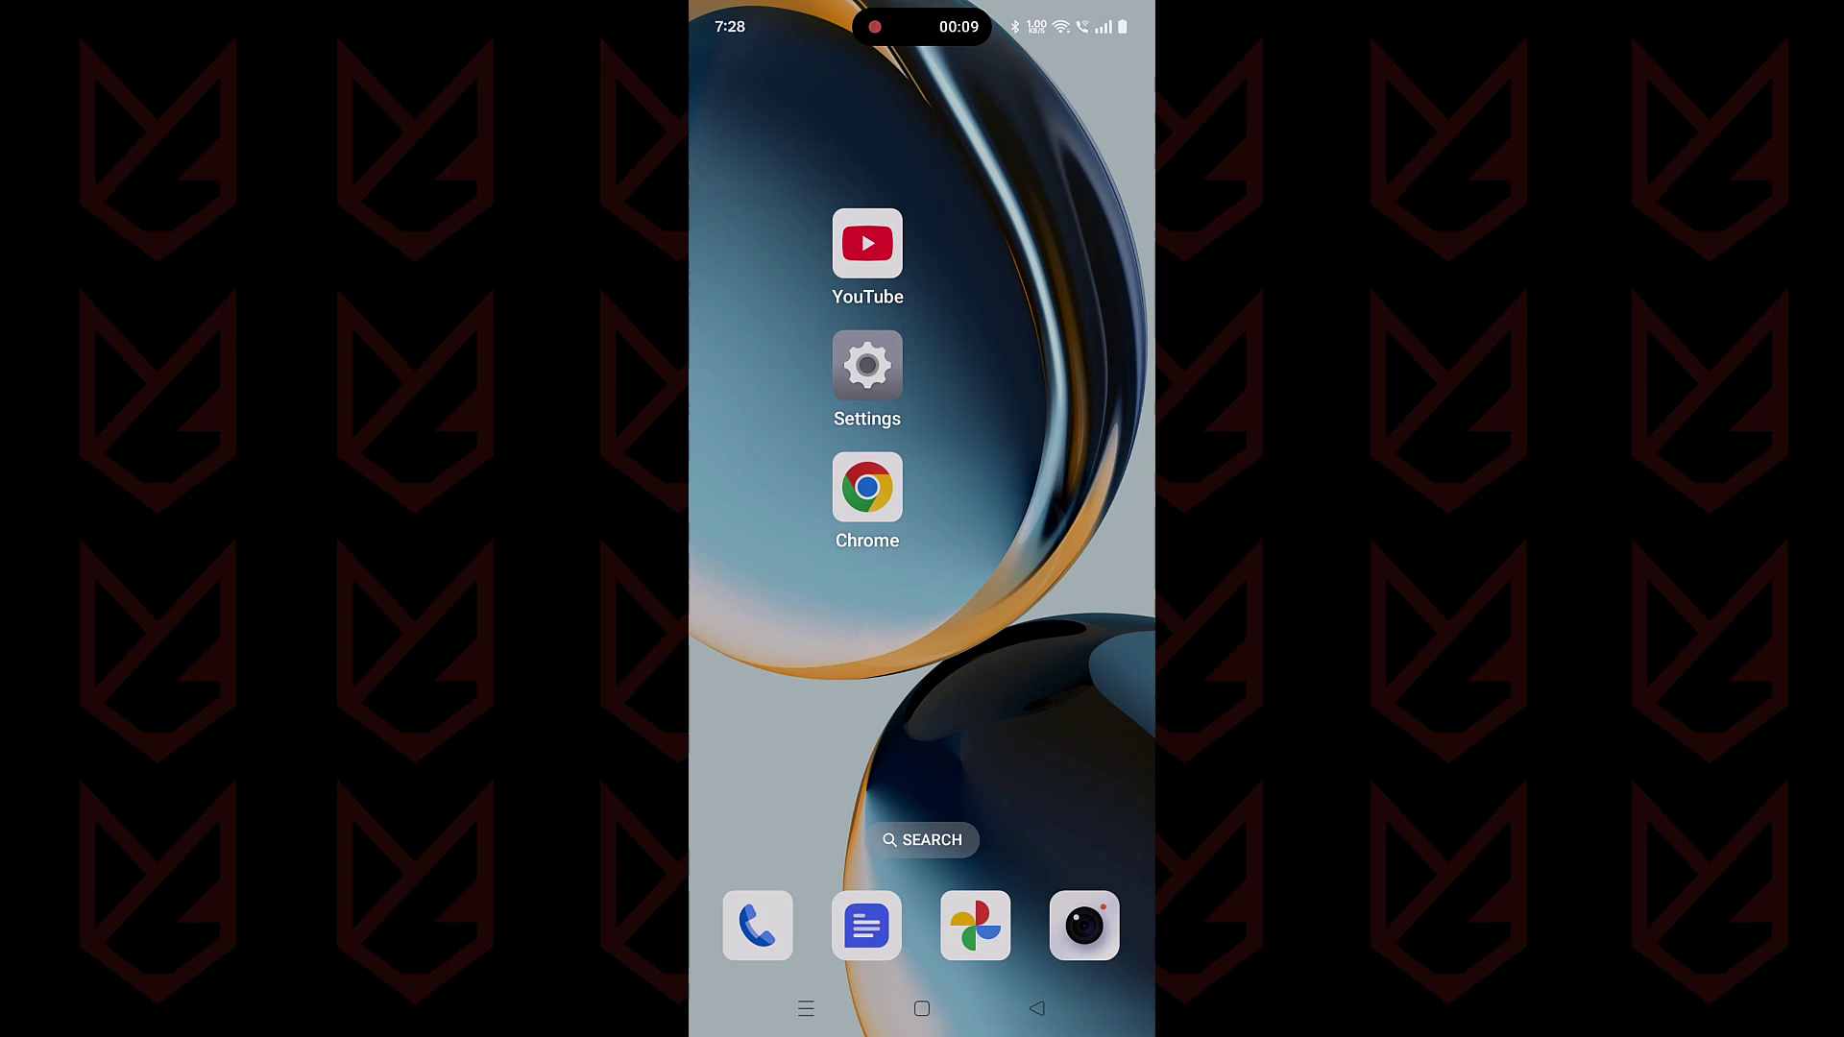
- Launch YouTube and go to the You page showing the account, History and Playlists
left_click(867, 244)
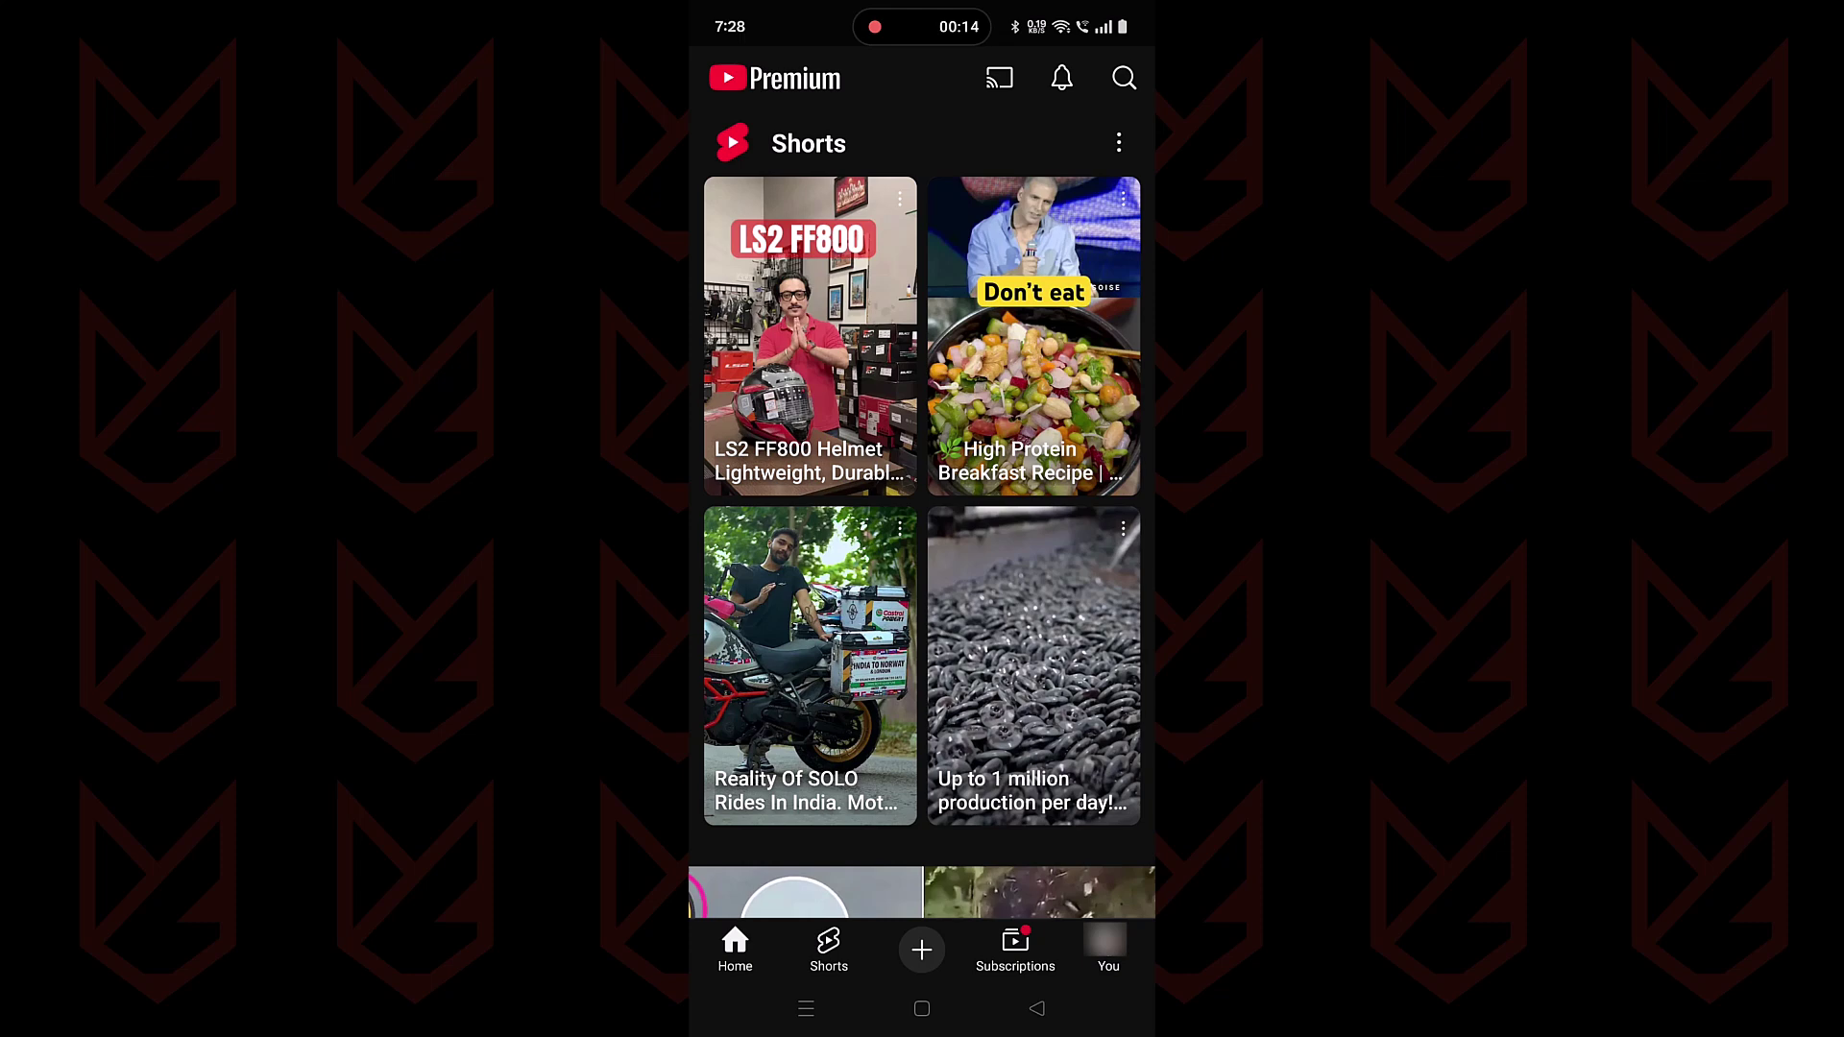
scroll(923, 505, "down", 2)
scroll(923, 505, "up", 2)
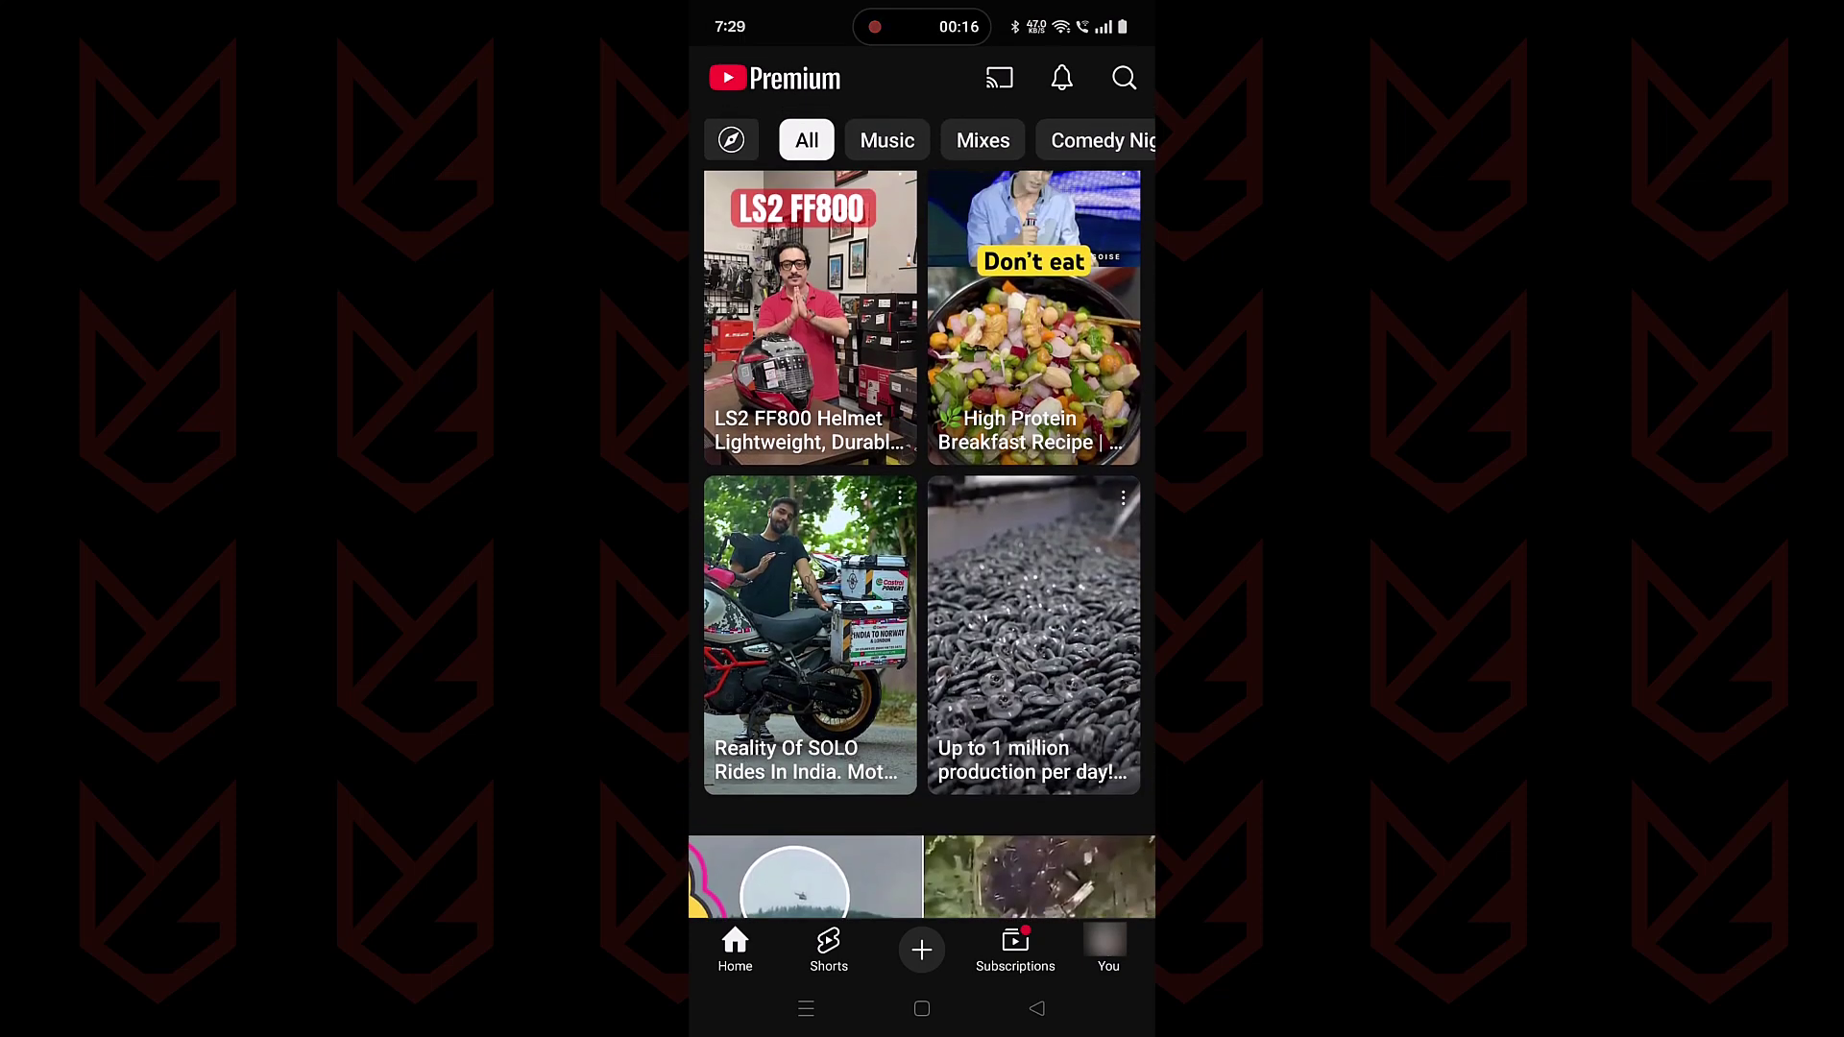
scroll(923, 544, "up", 1)
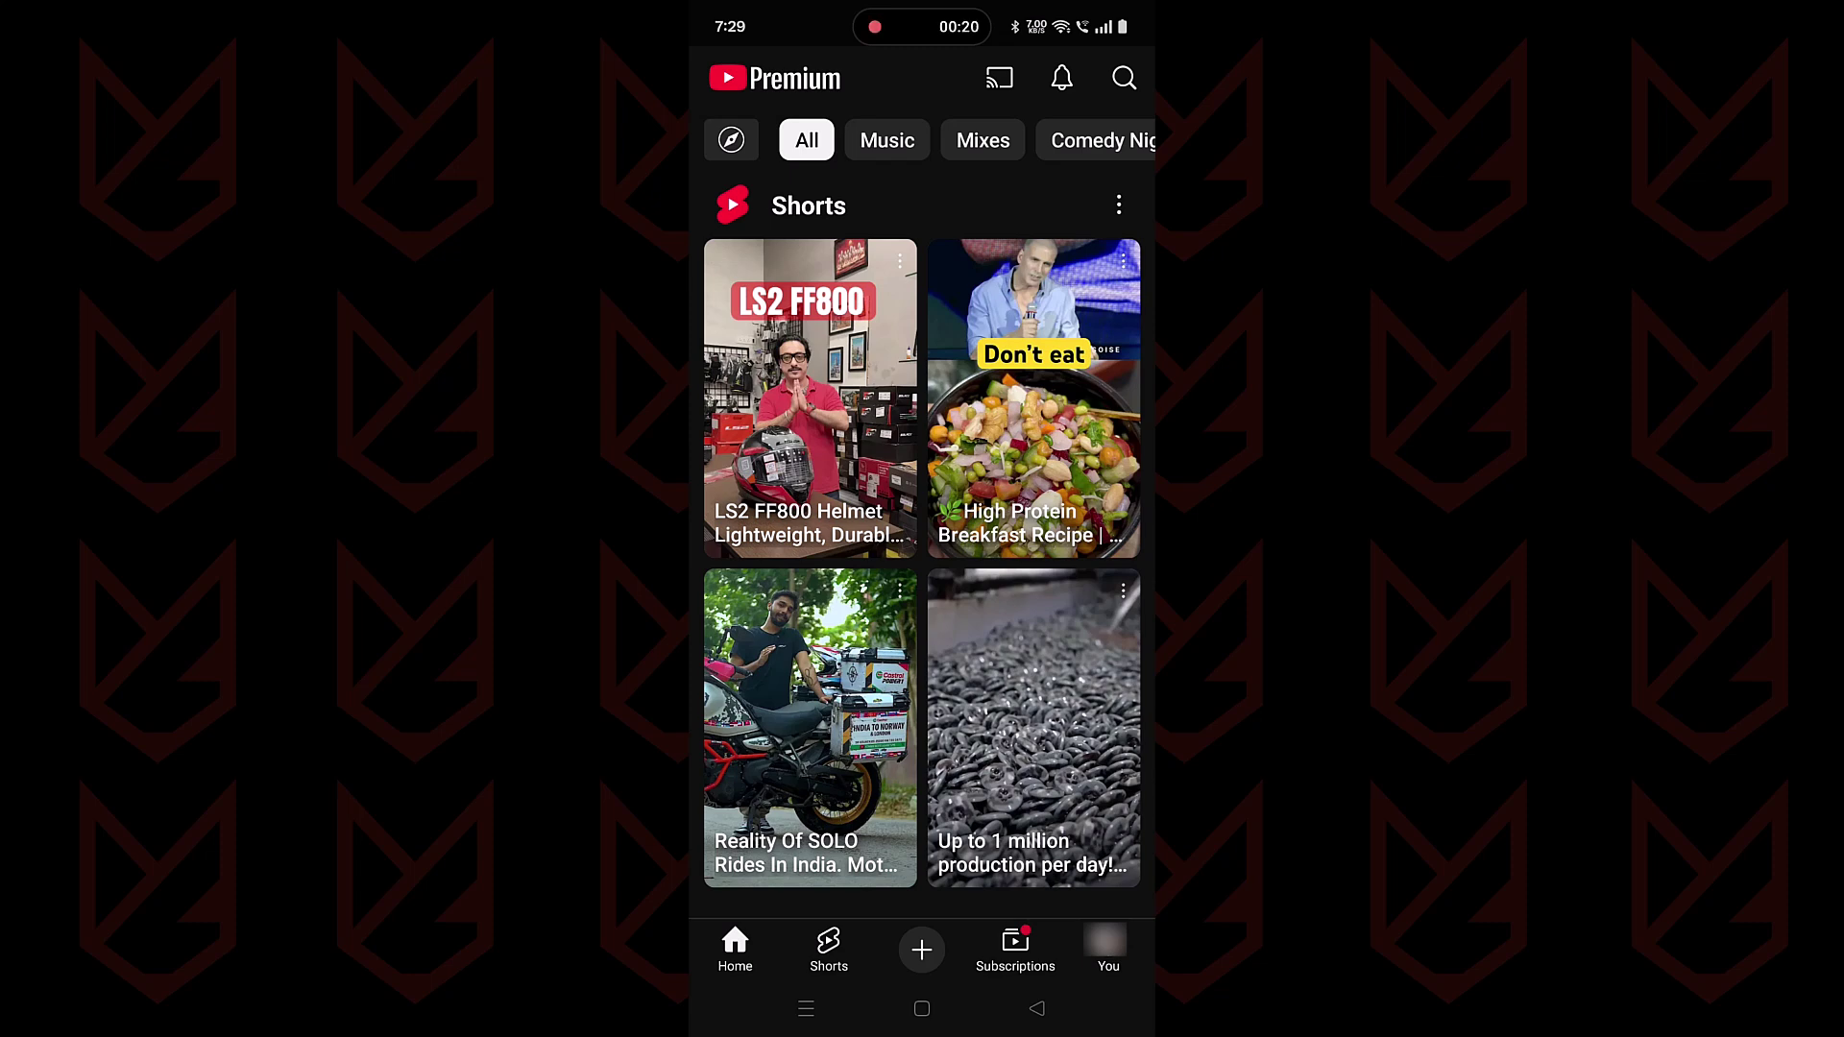
left_click(1108, 951)
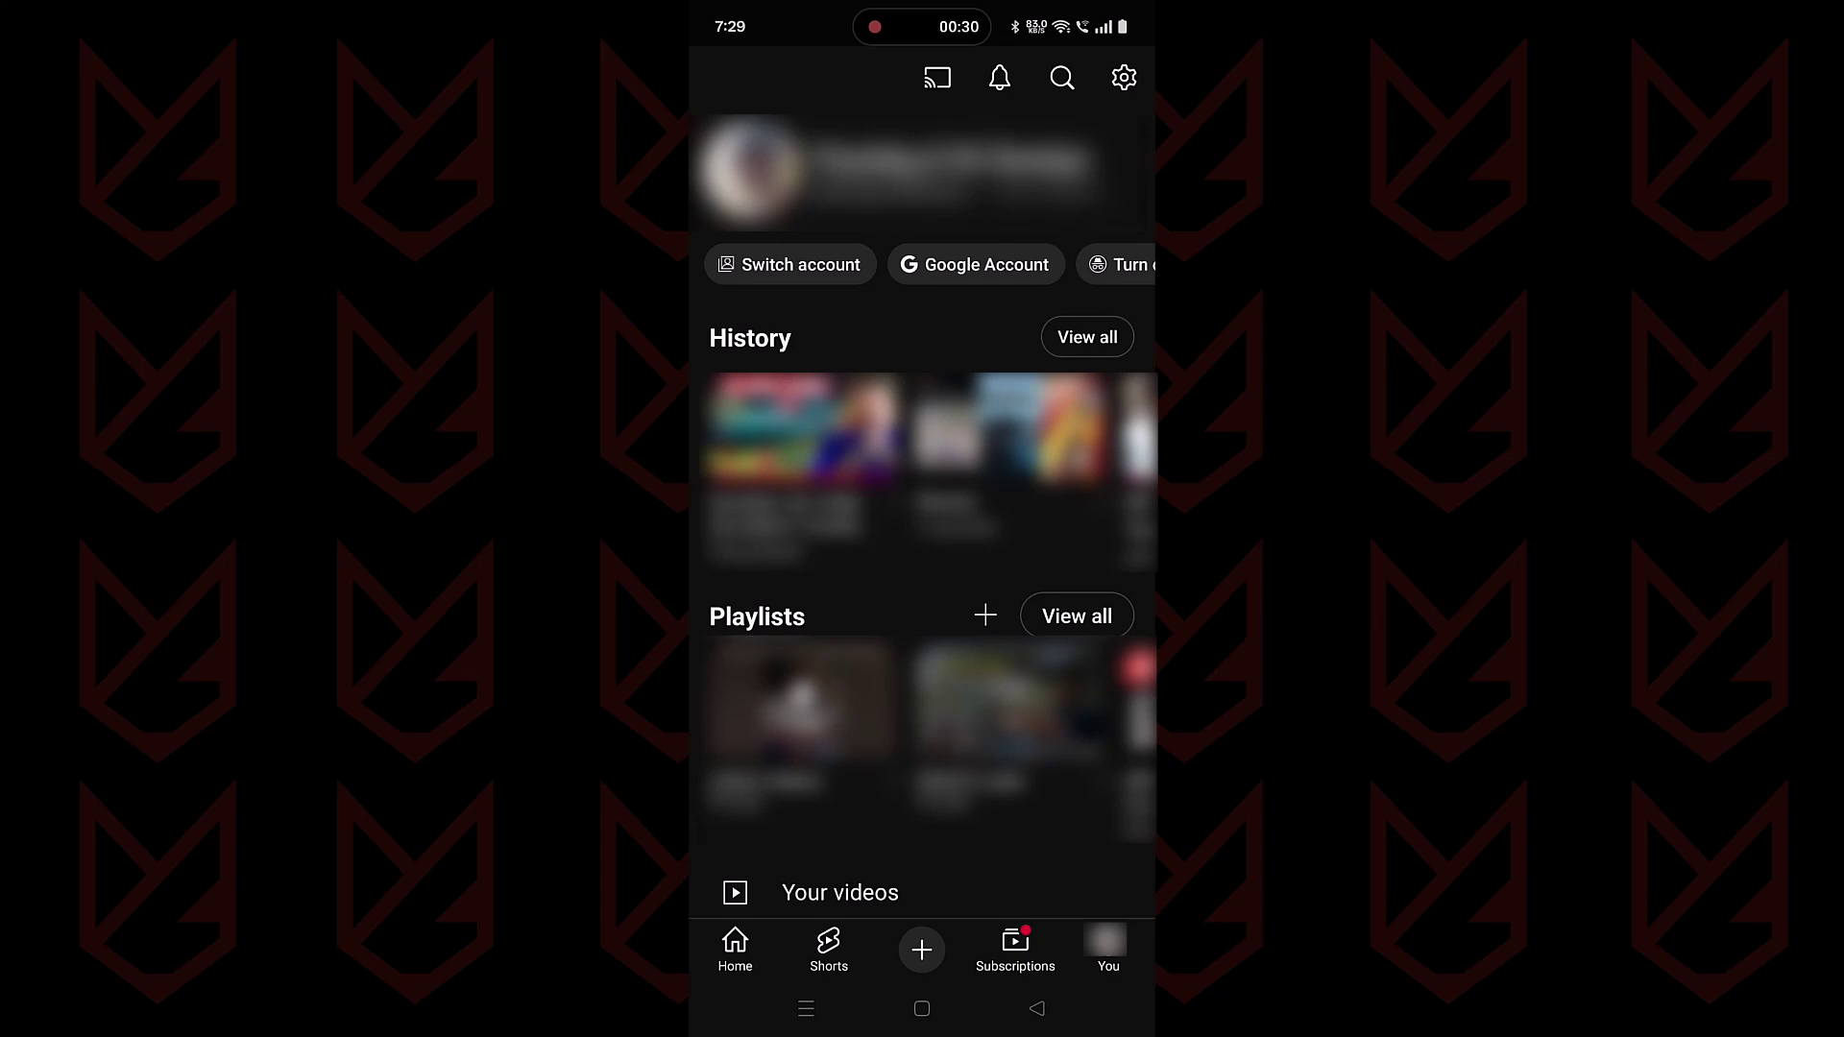
- From the account chip, reach the YouTube History controls in Google Account
left_click(994, 268)
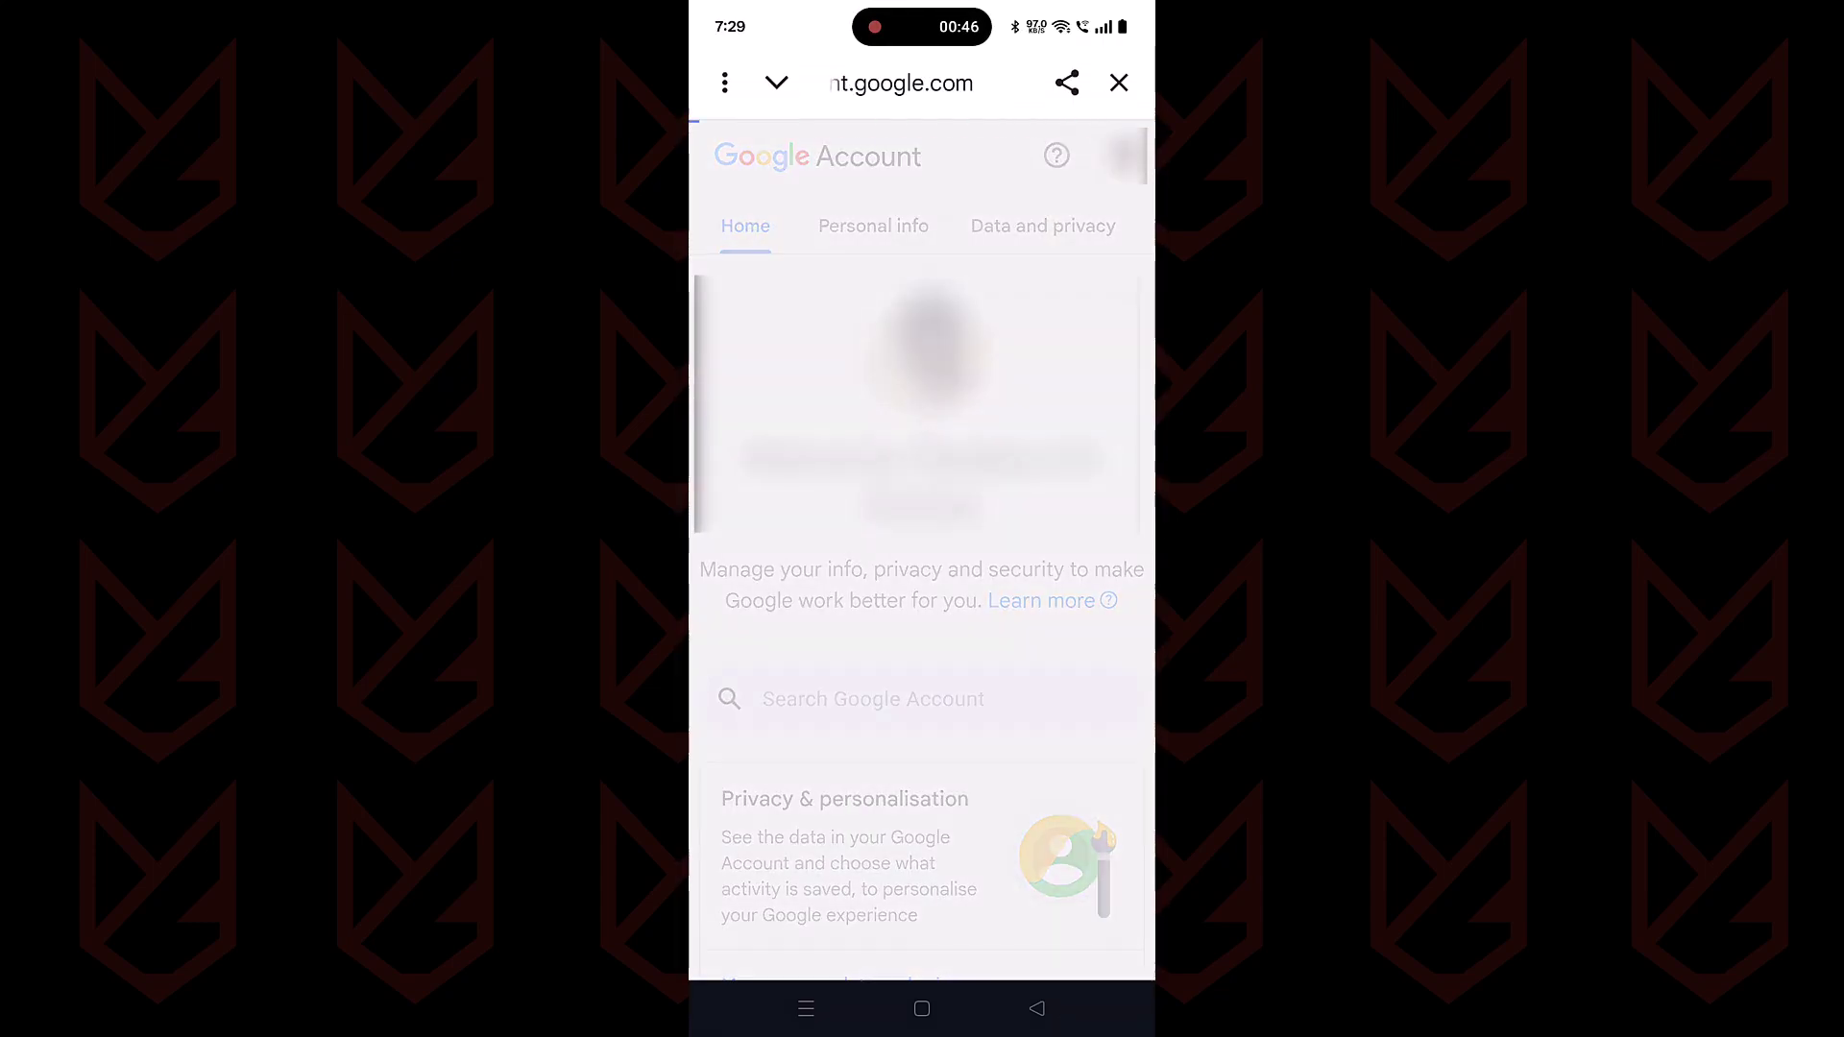
scroll(922, 577, "down", 5)
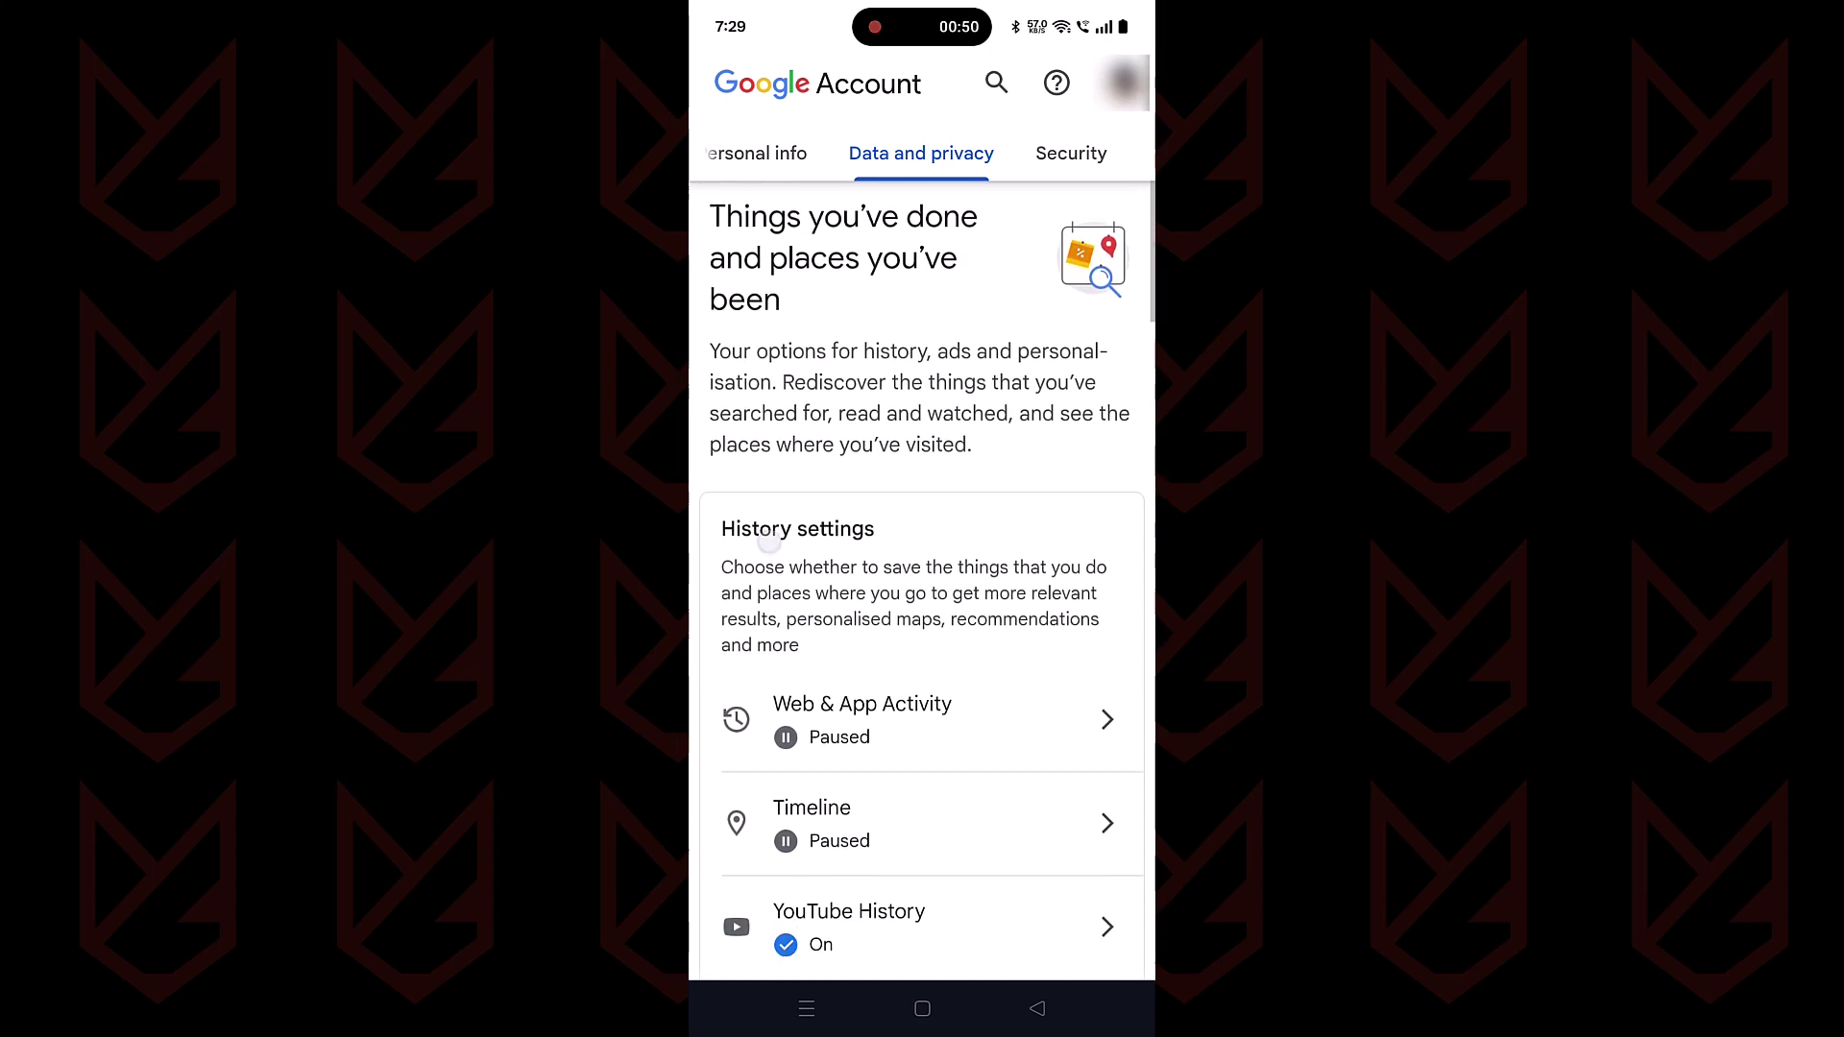
left_click(856, 653)
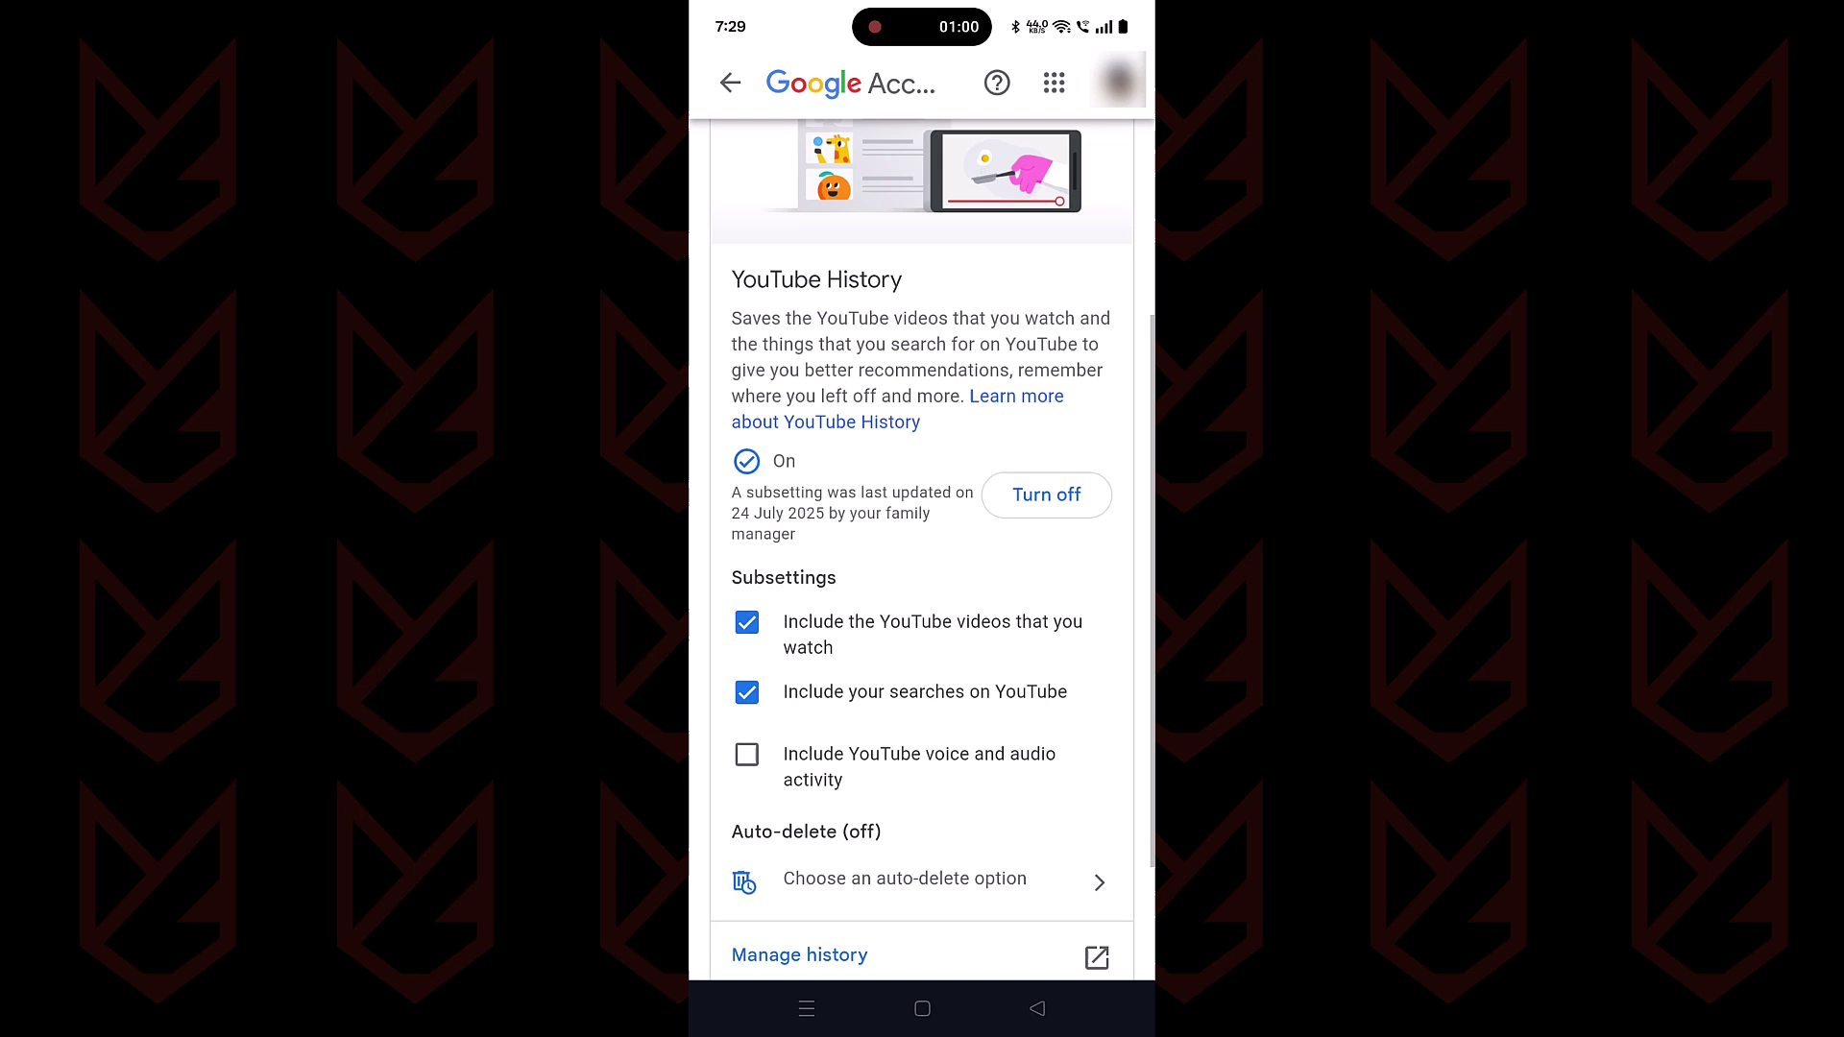
scroll(859, 677, "down", 2)
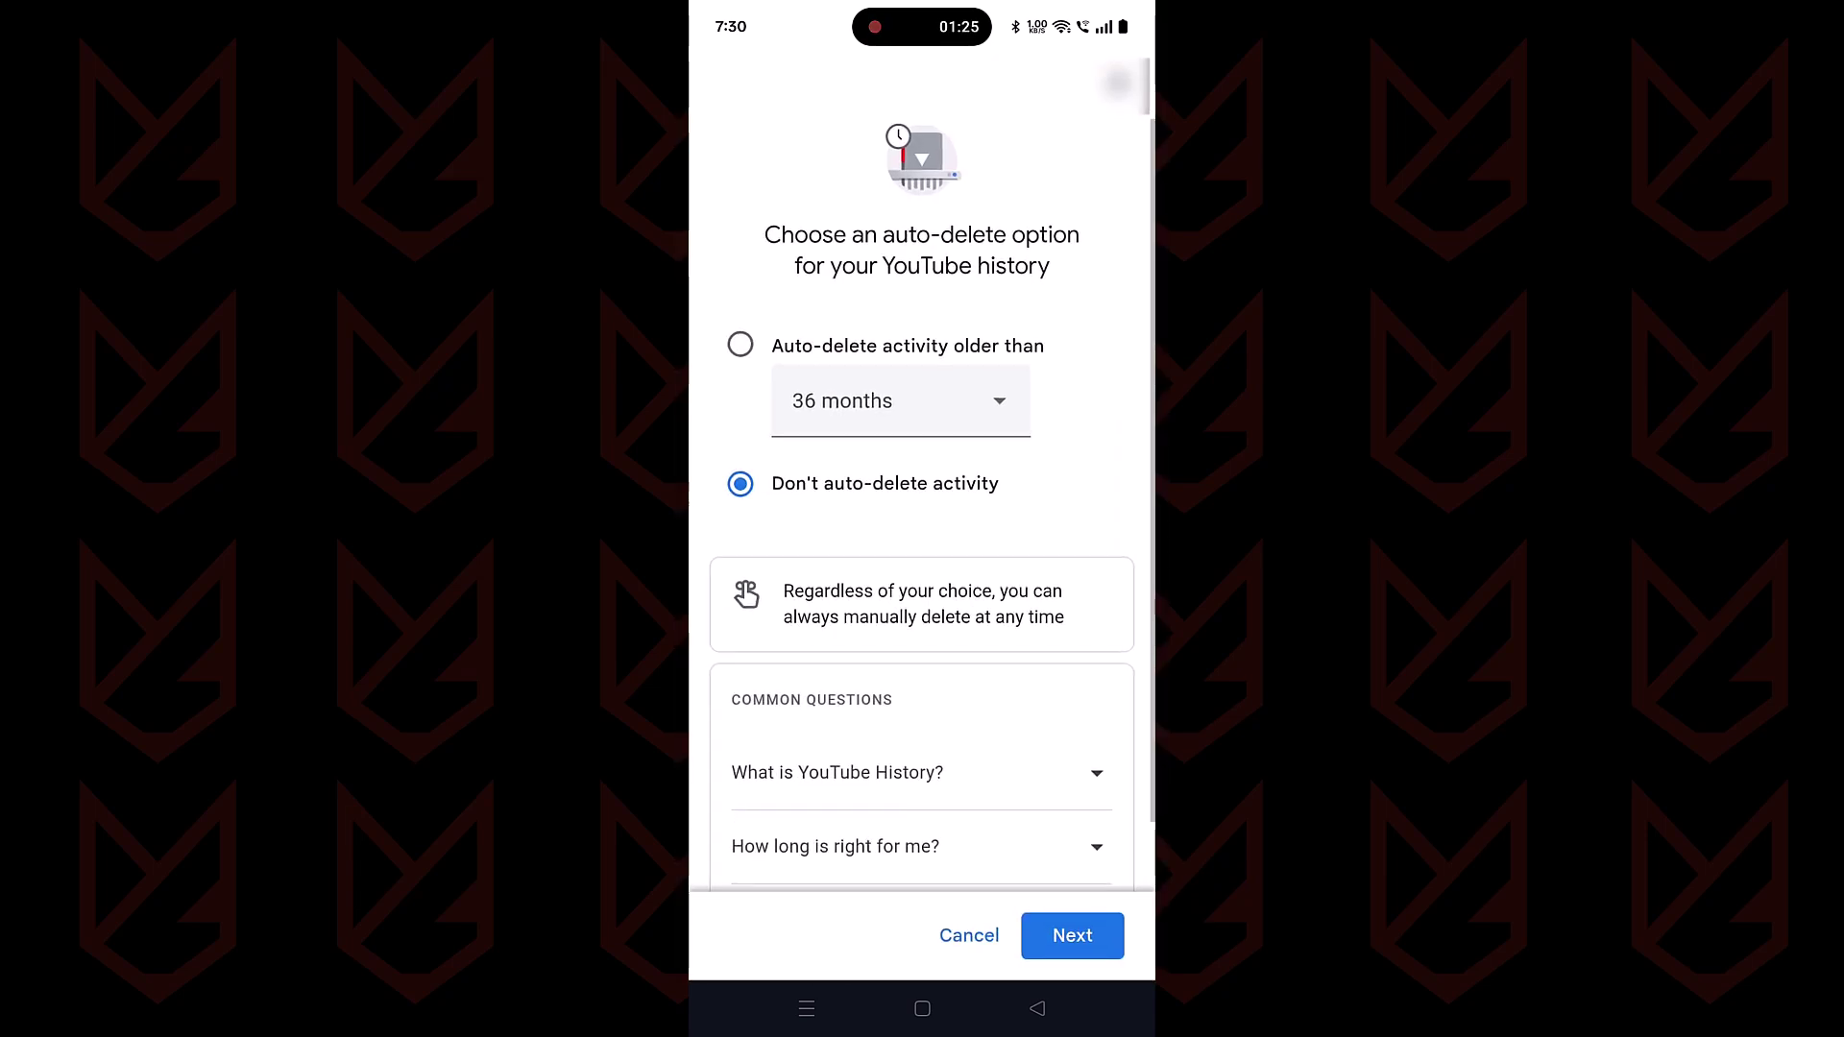
- Set YouTube activity to auto-delete after 3 months
left_click(901, 400)
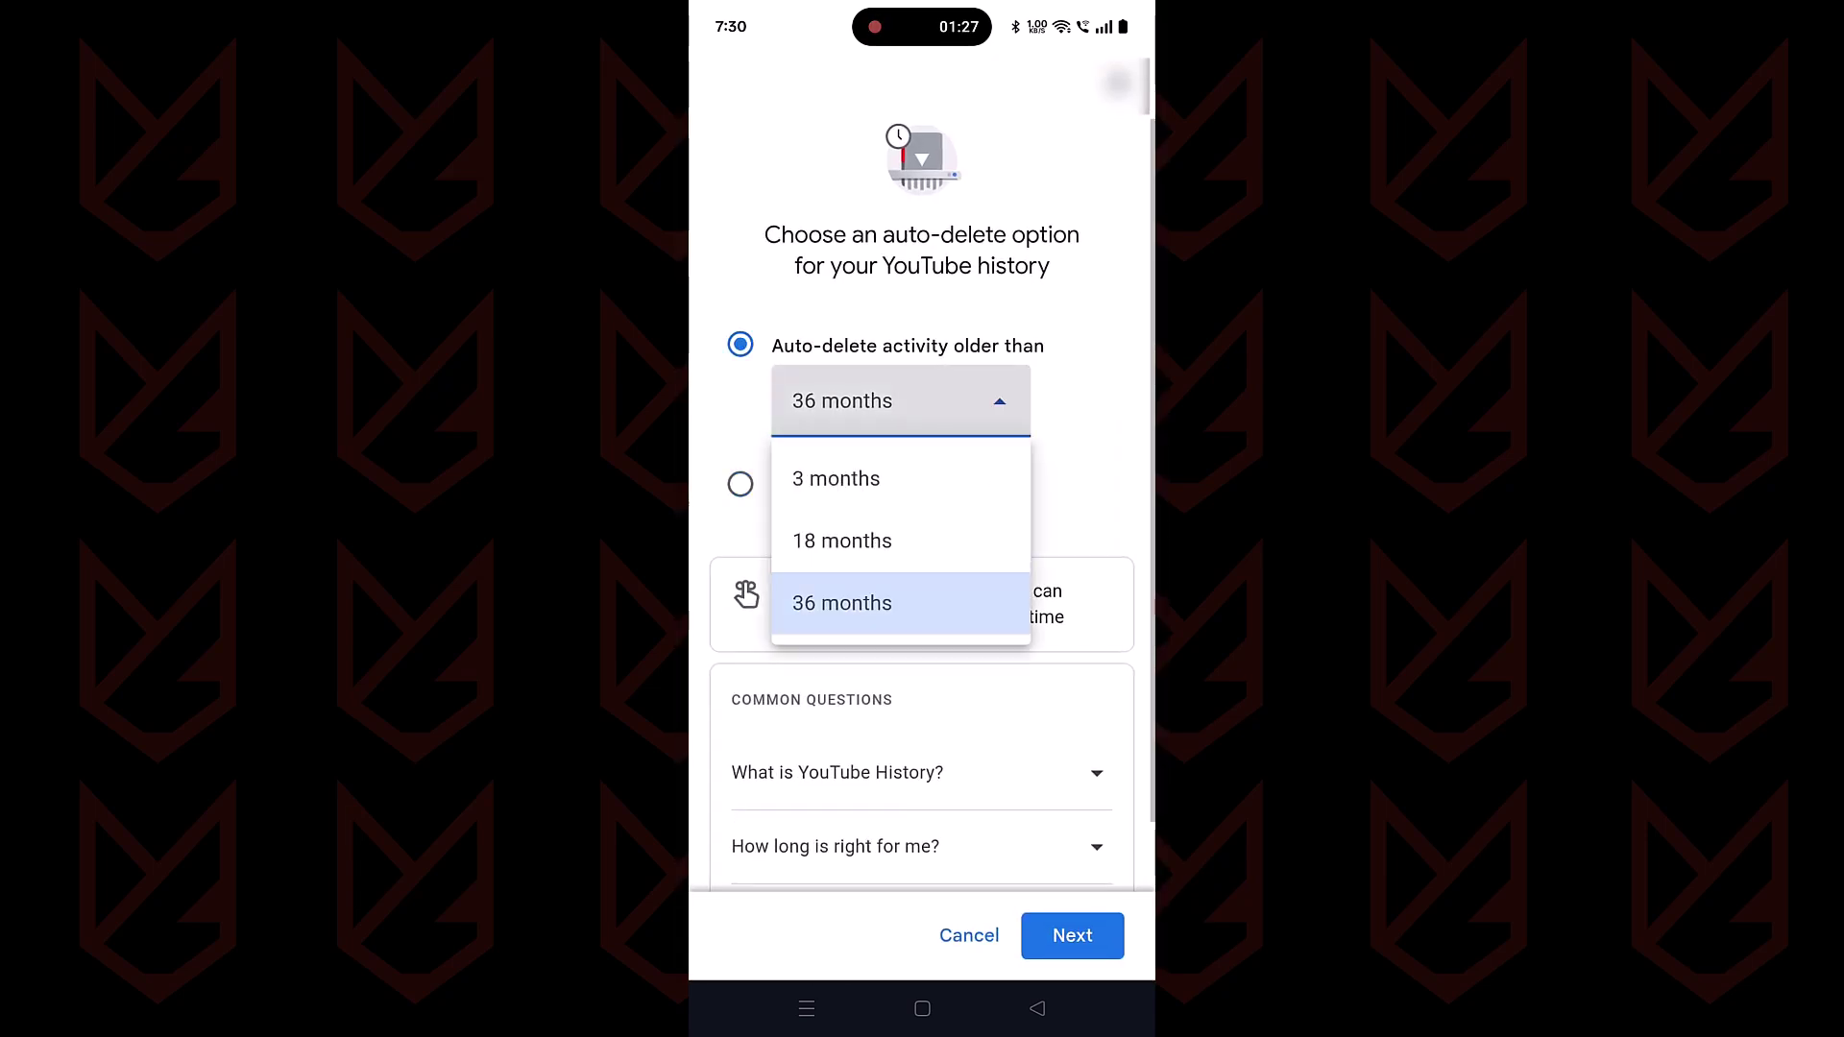
left_click(841, 476)
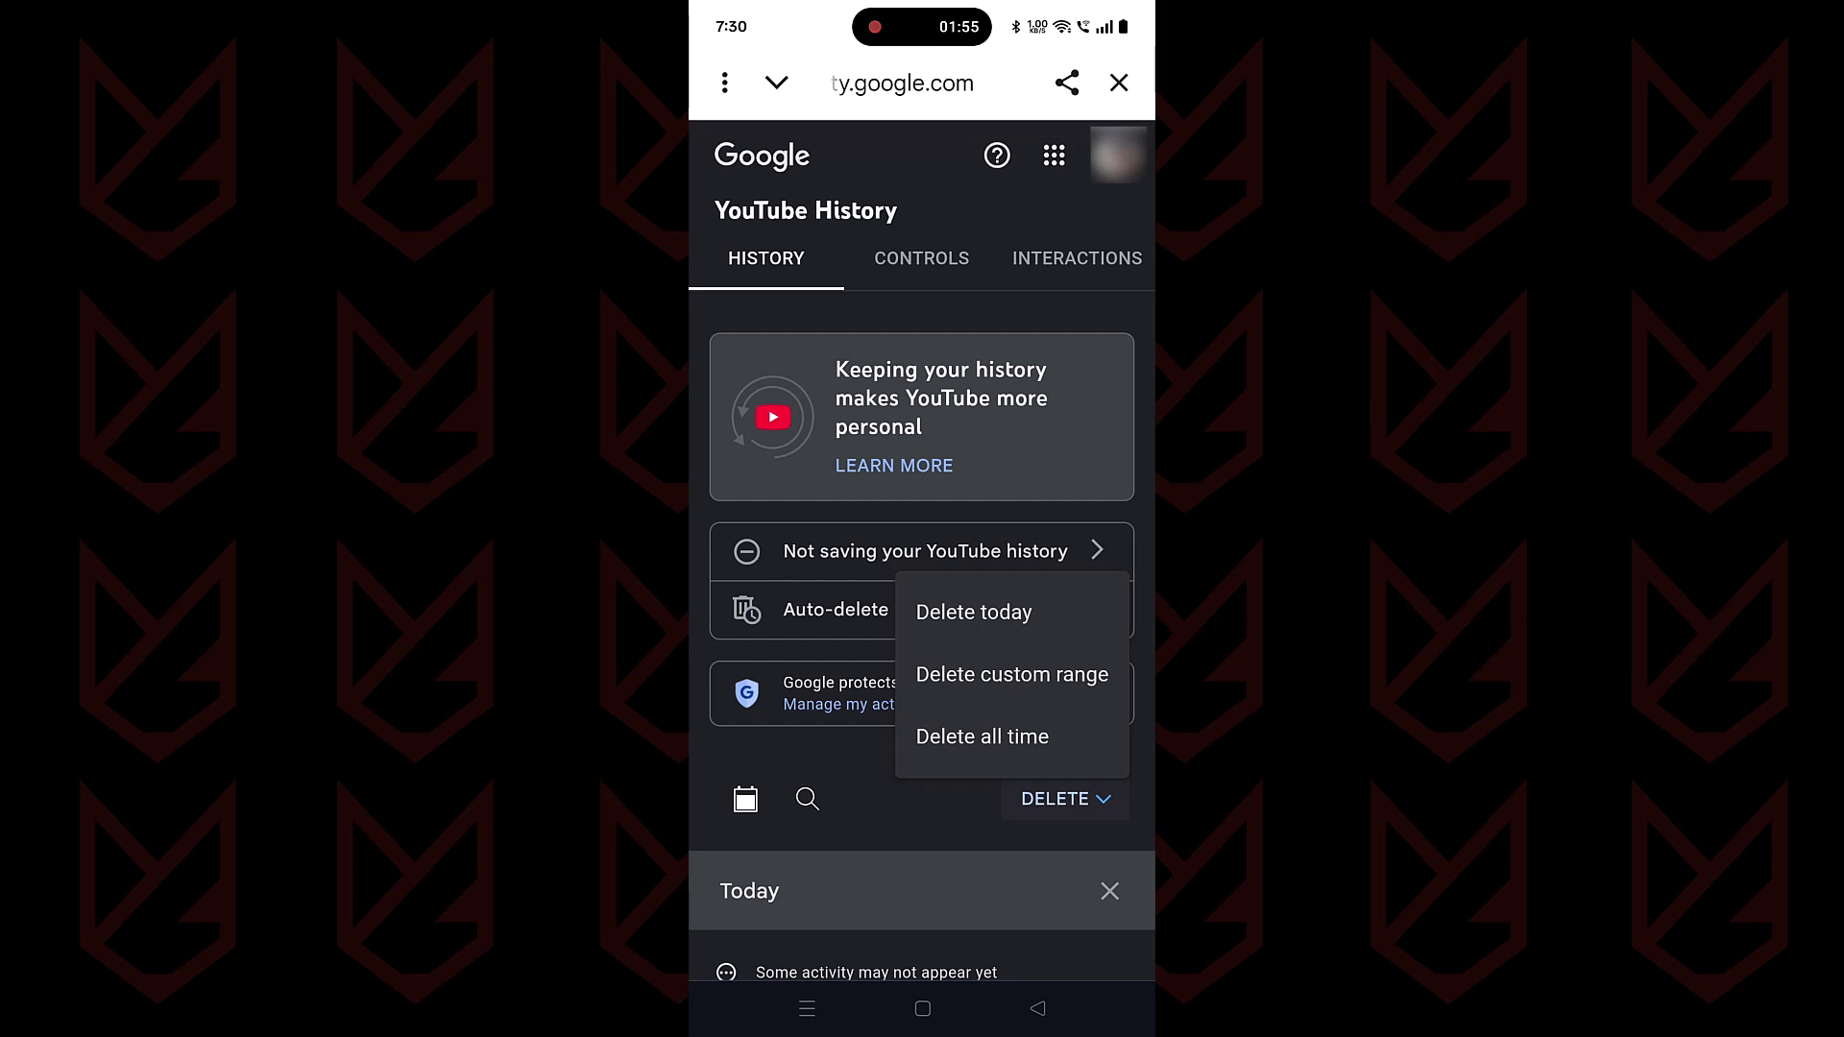
- Return to Data and privacy and enter My Ad Centre's personalised ads settings
left_click(1037, 1009)
left_click(729, 155)
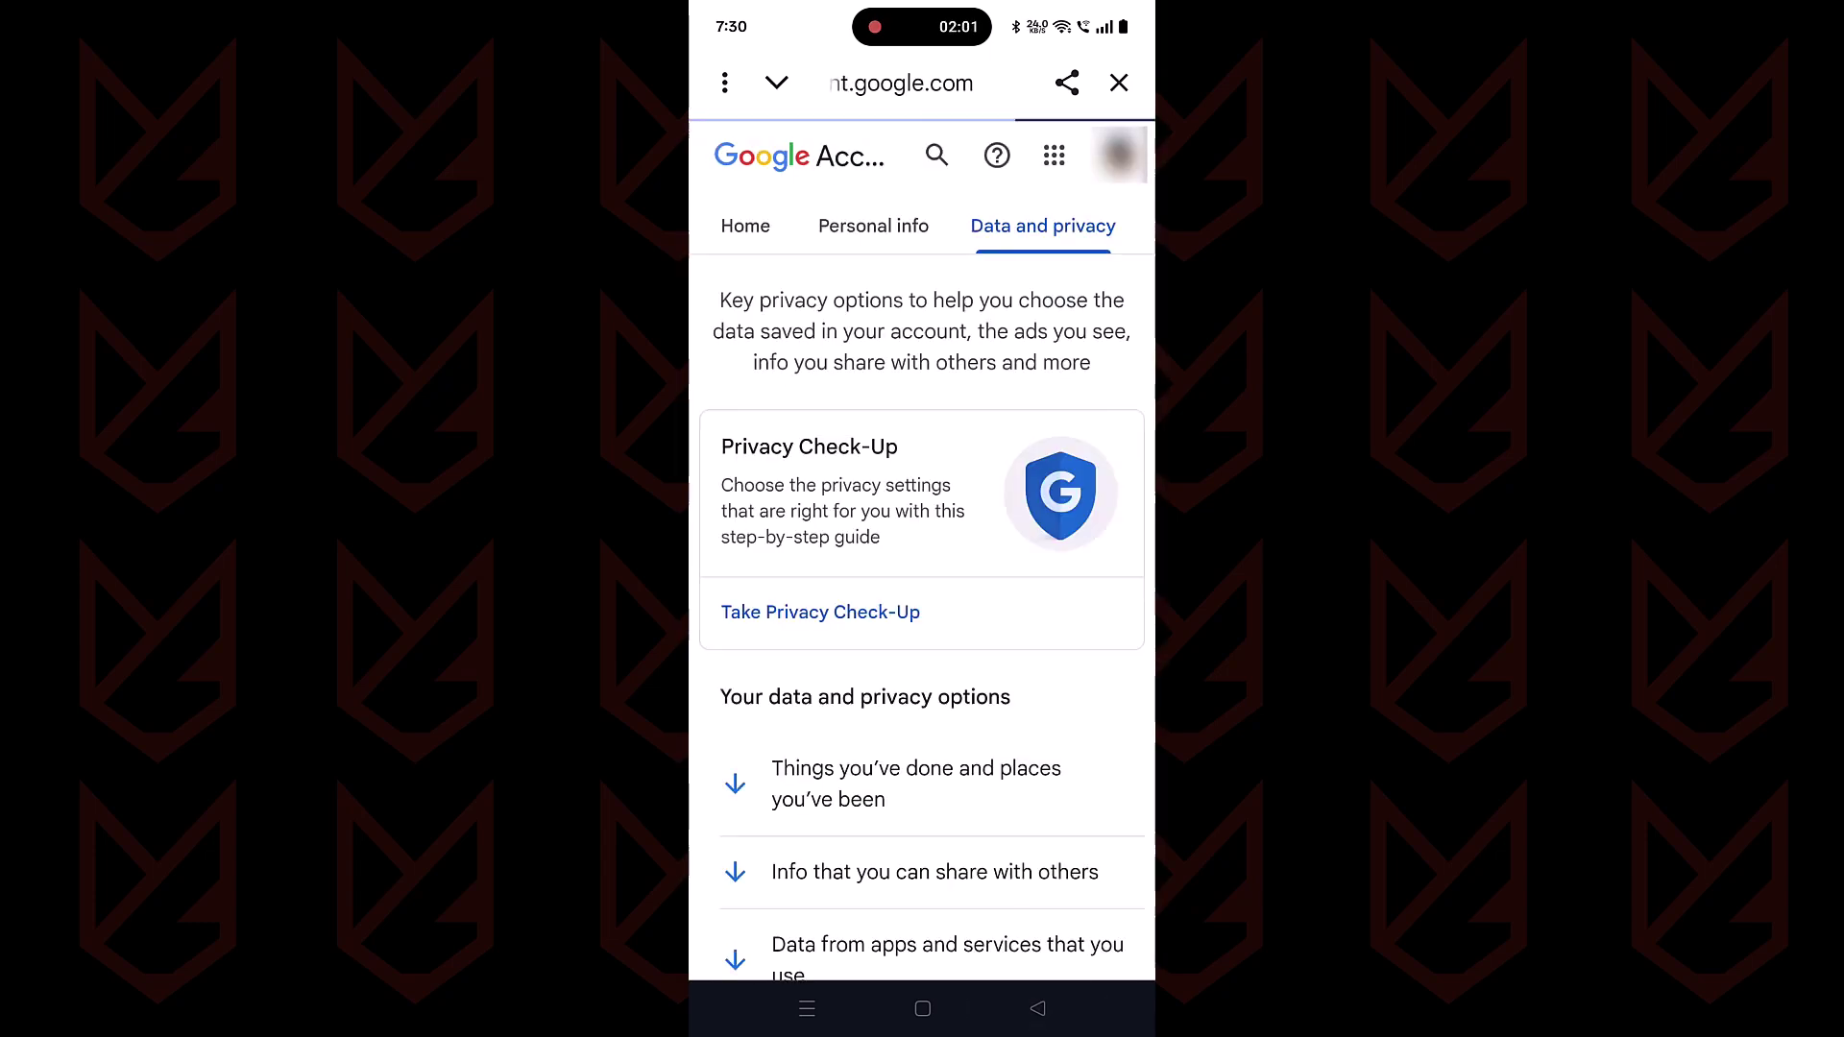
scroll(922, 576, "down", 2)
scroll(921, 576, "down", 5)
scroll(923, 577, "down", 4)
scroll(923, 576, "down", 2)
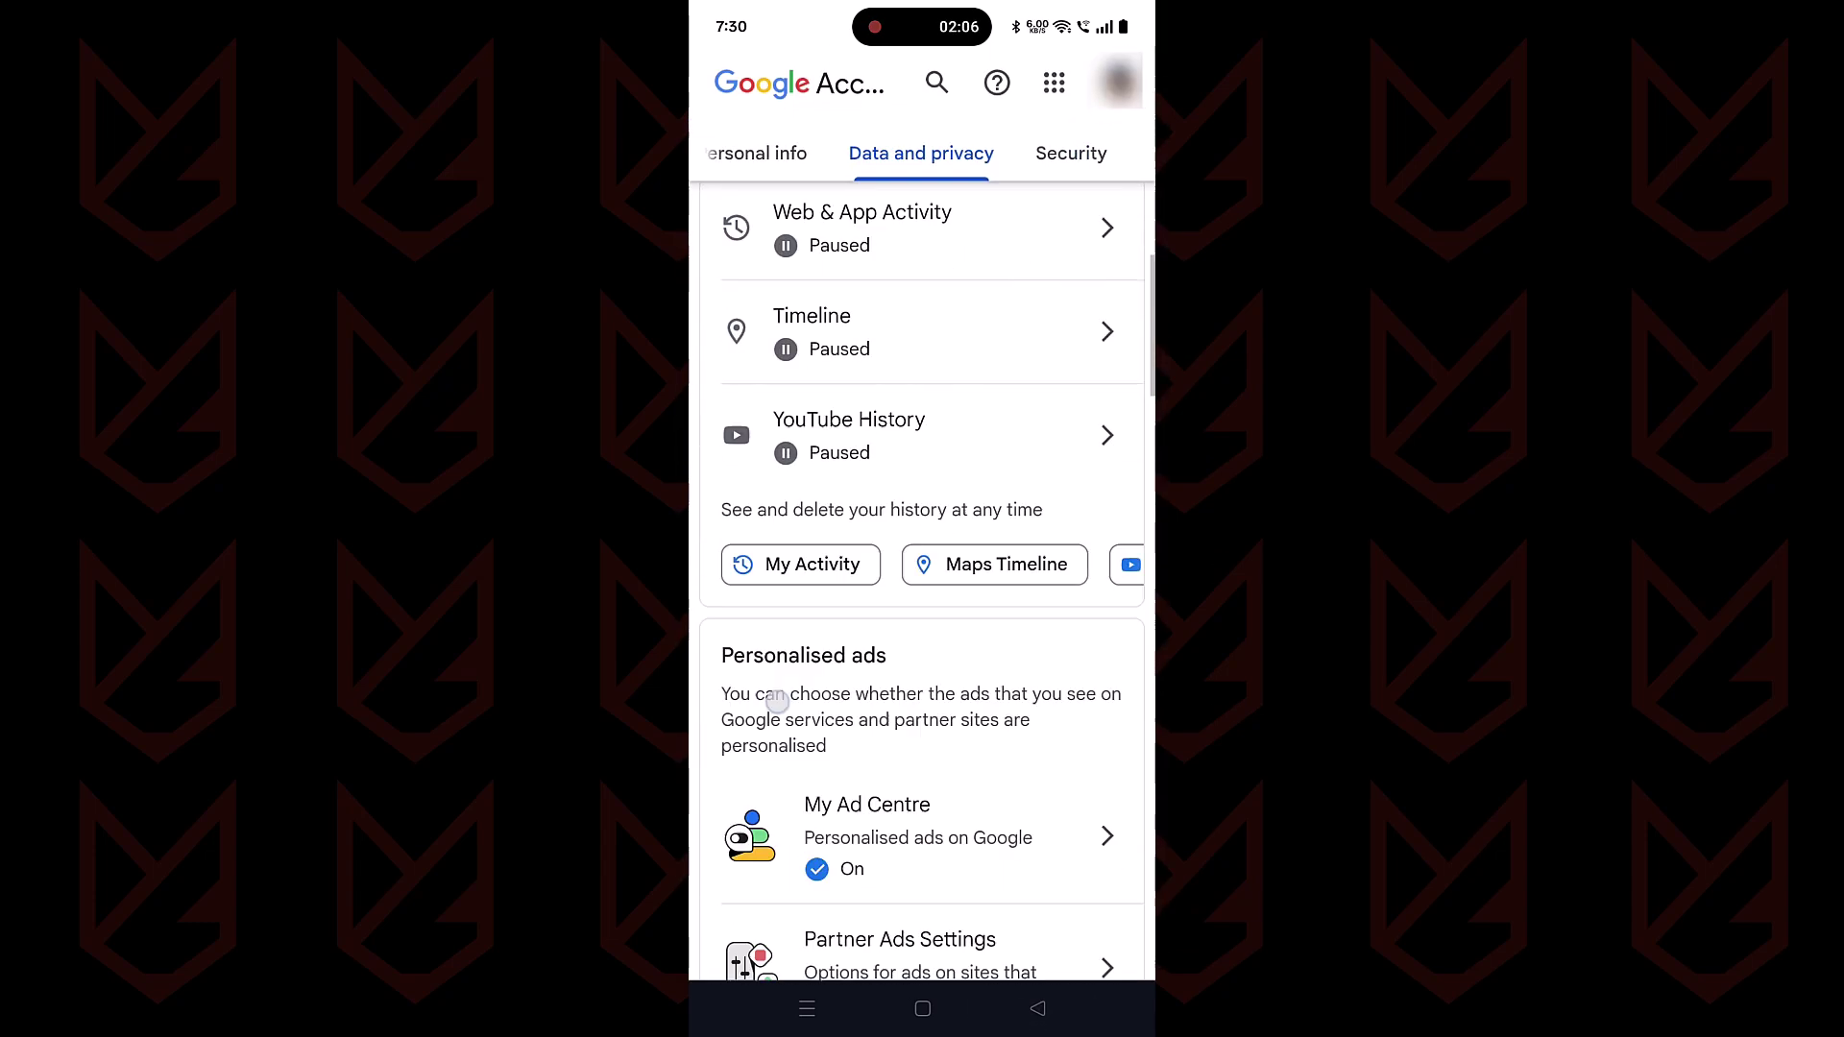
scroll(922, 576, "down", 2)
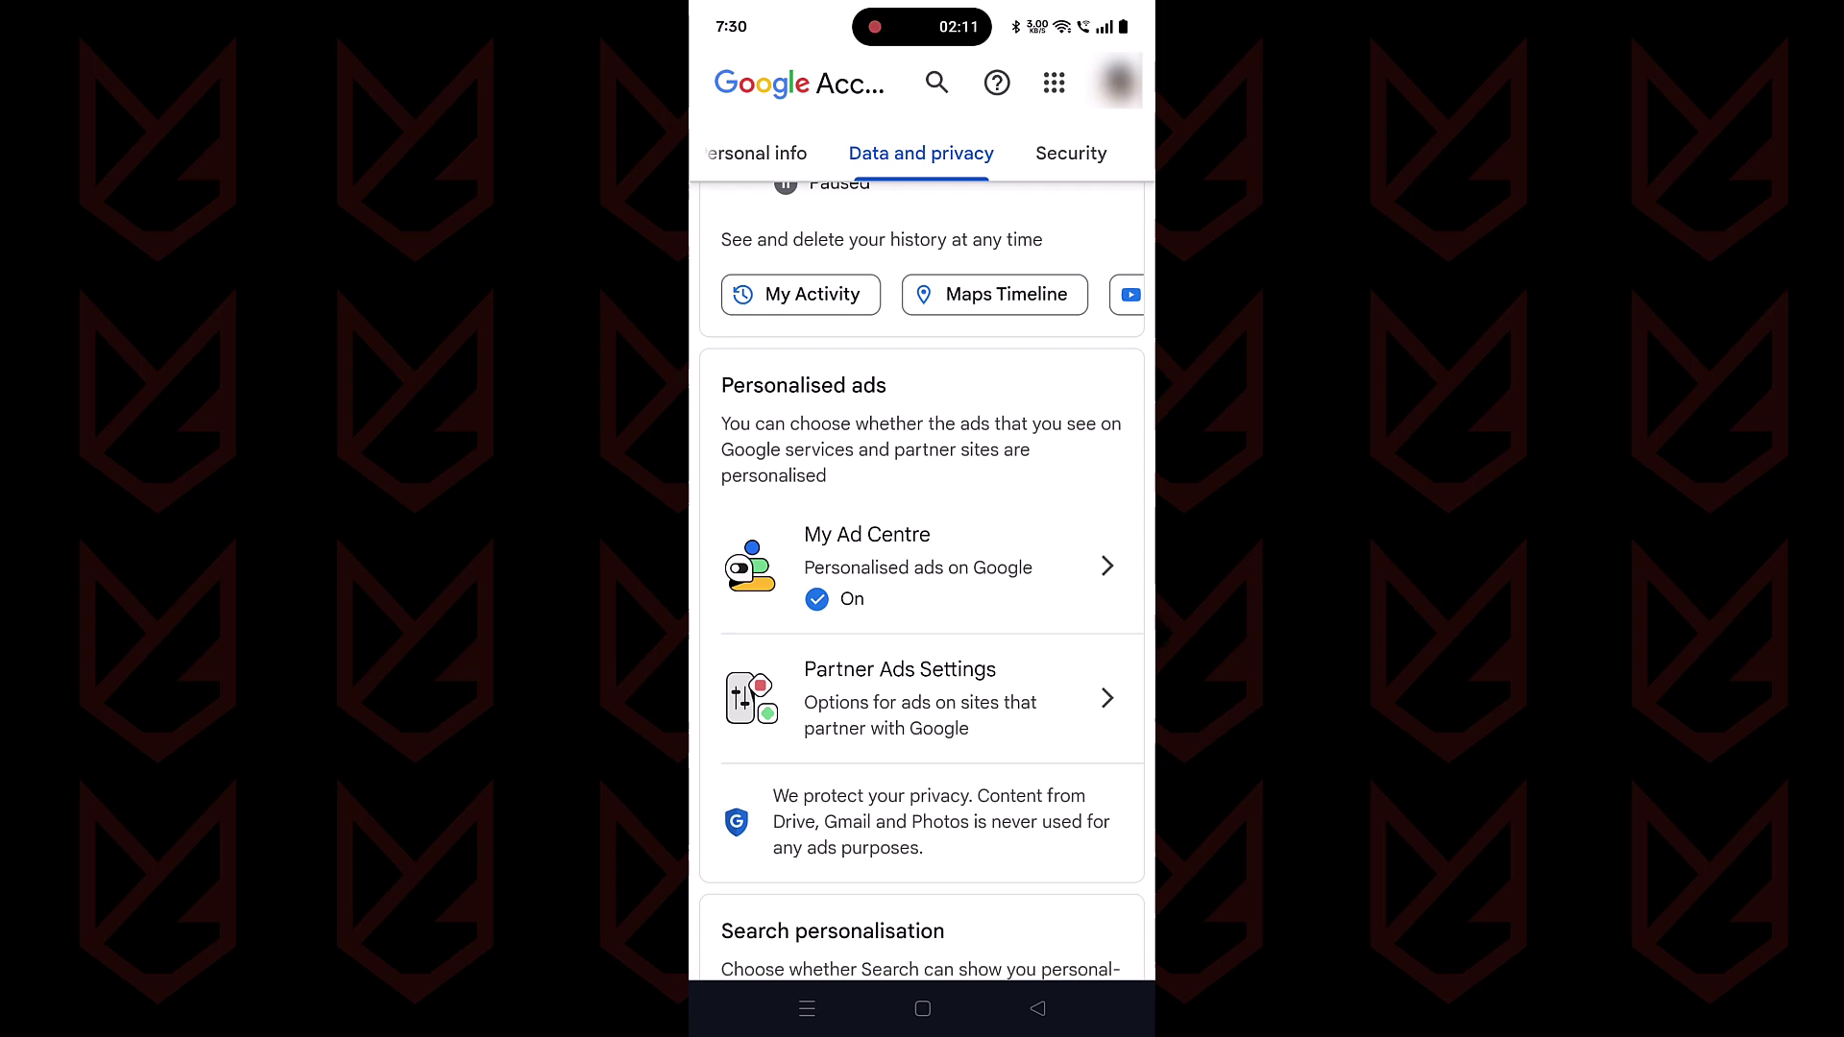
left_click(922, 566)
scroll(922, 577, "down", 2)
scroll(921, 577, "down", 1)
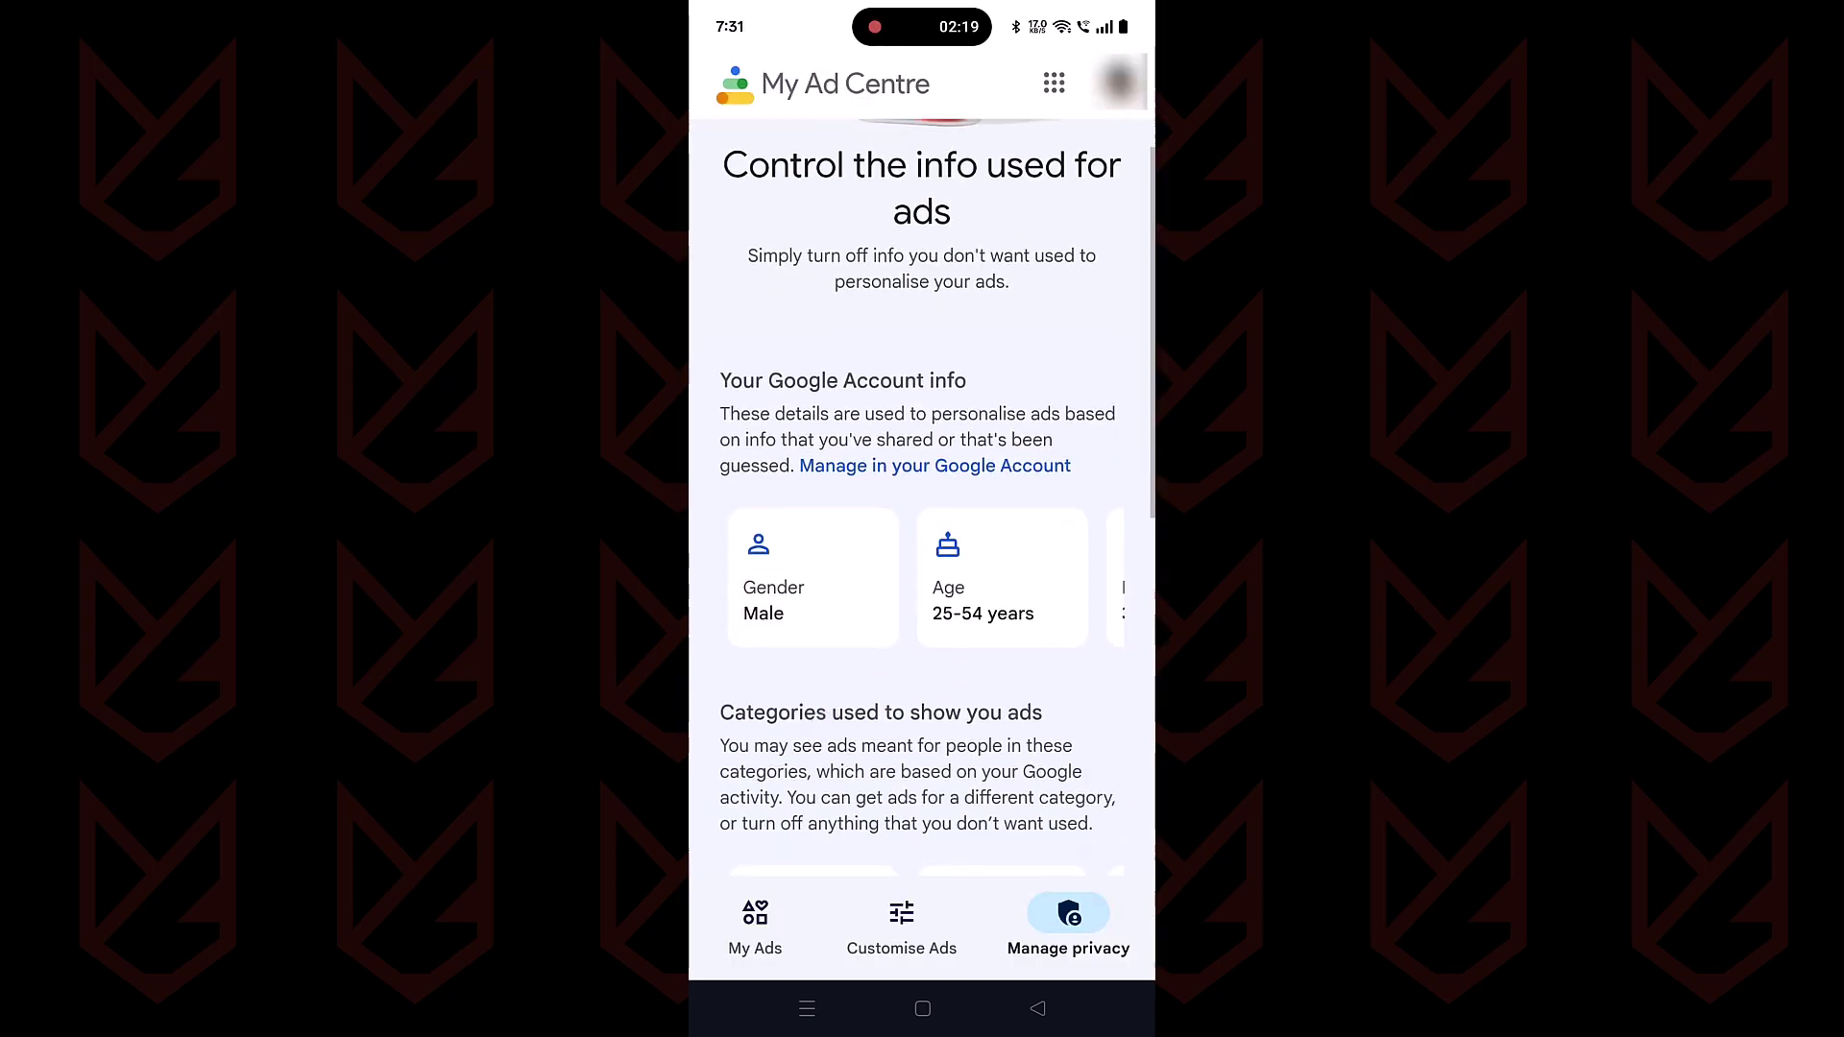
scroll(921, 577, "right", 2)
scroll(921, 577, "left", 2)
scroll(922, 576, "down", 2)
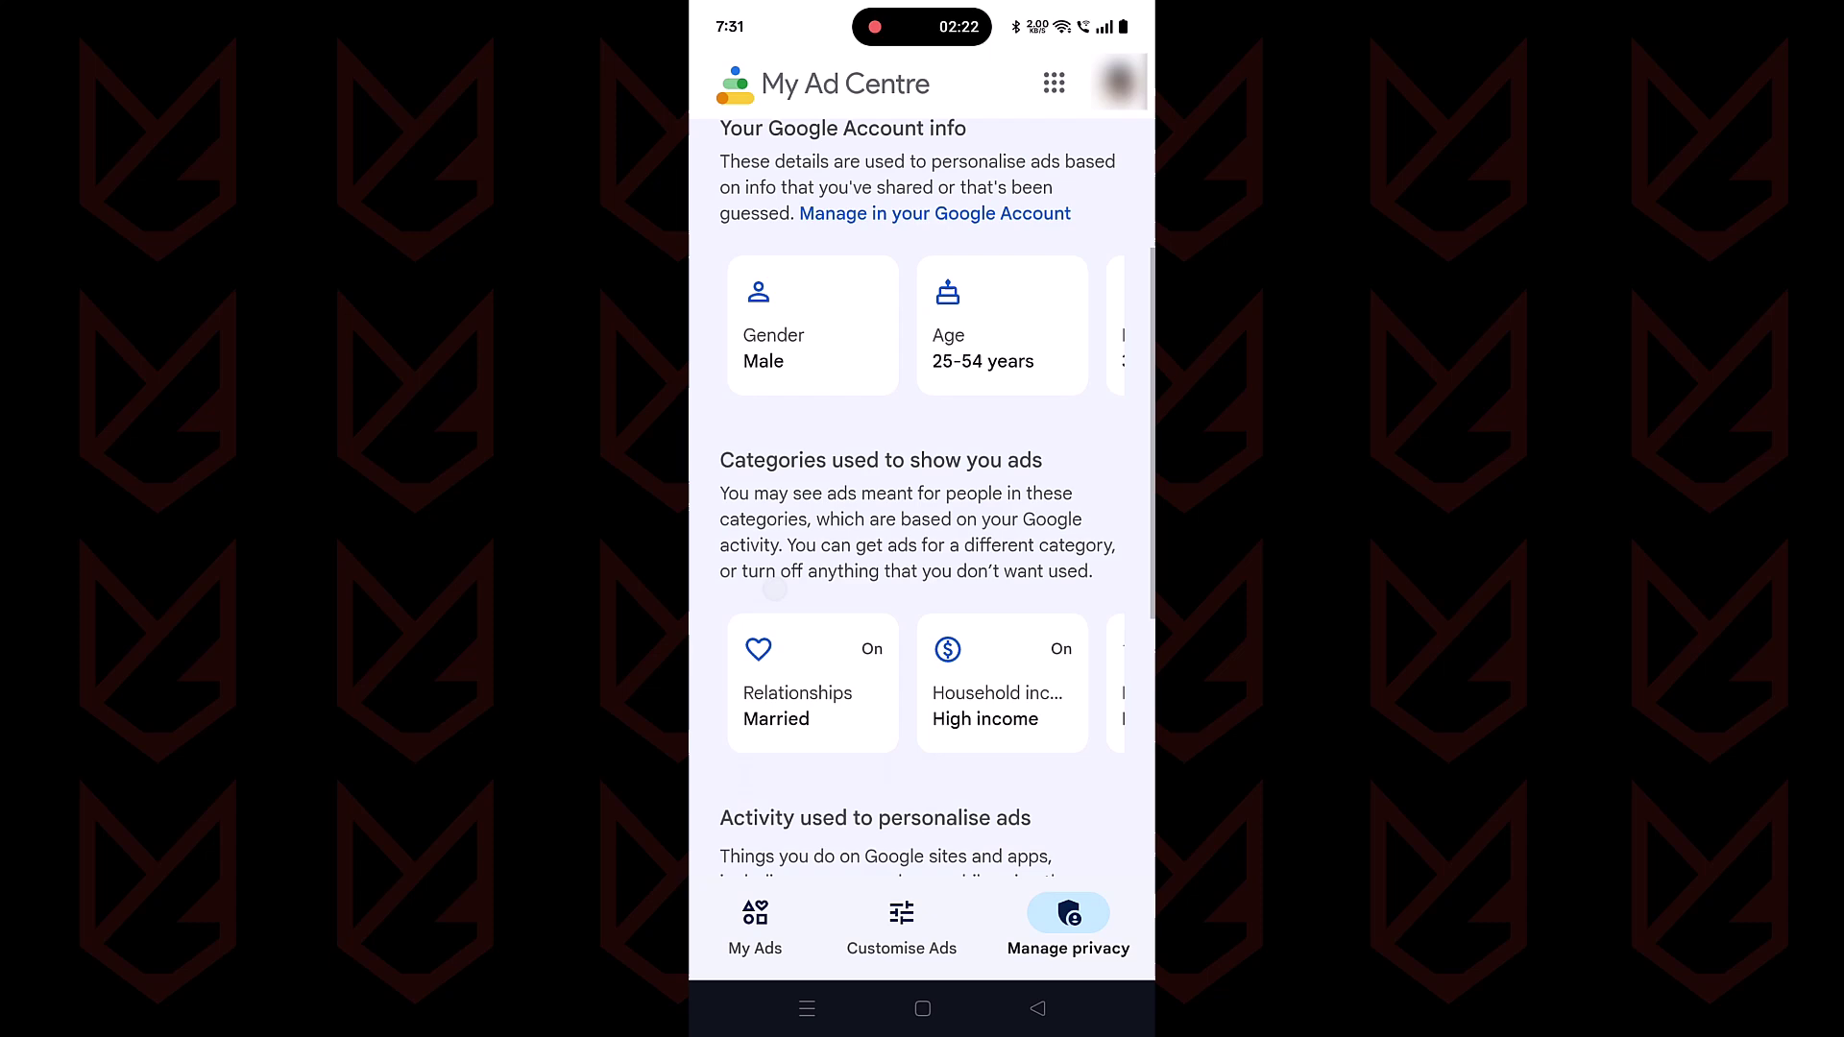
scroll(923, 577, "down", 1)
scroll(921, 548, "right", 1)
scroll(922, 547, "right", 1)
scroll(923, 548, "right", 1)
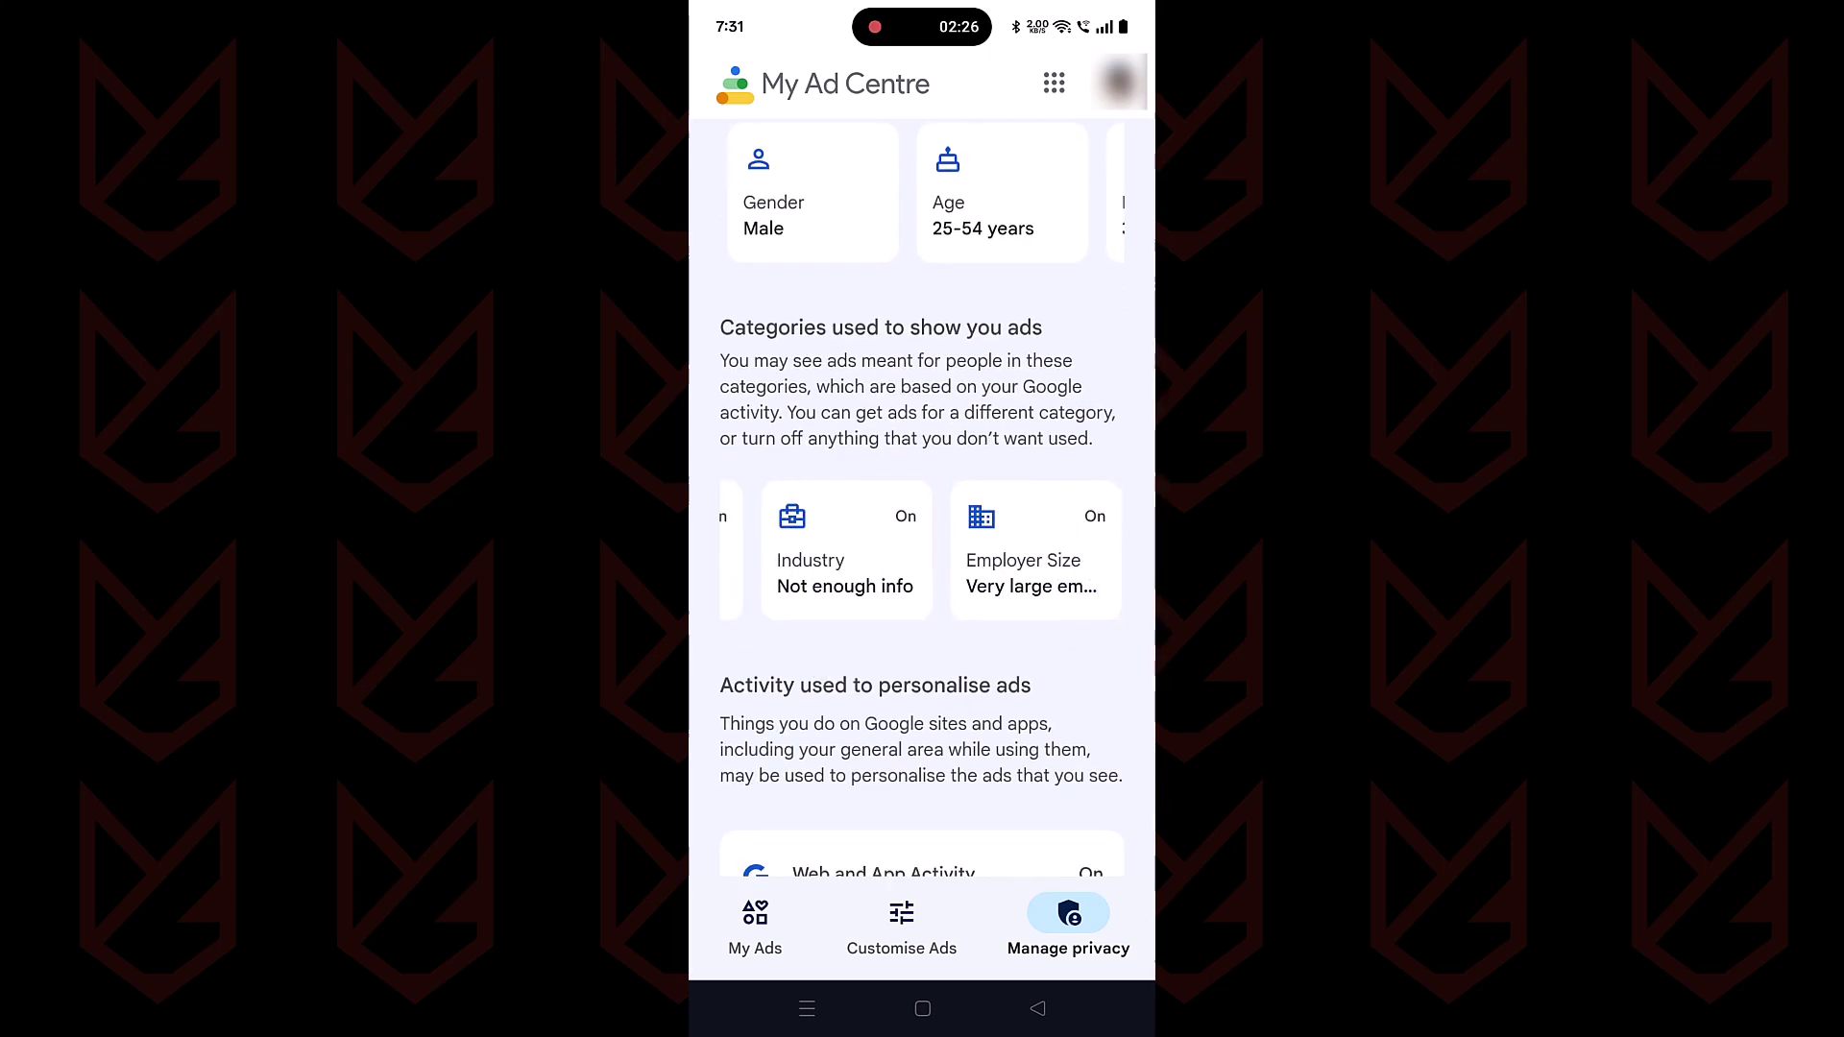
scroll(922, 548, "right", 1)
scroll(922, 547, "right", 1)
scroll(923, 577, "up", 3)
scroll(827, 828, "up", 2)
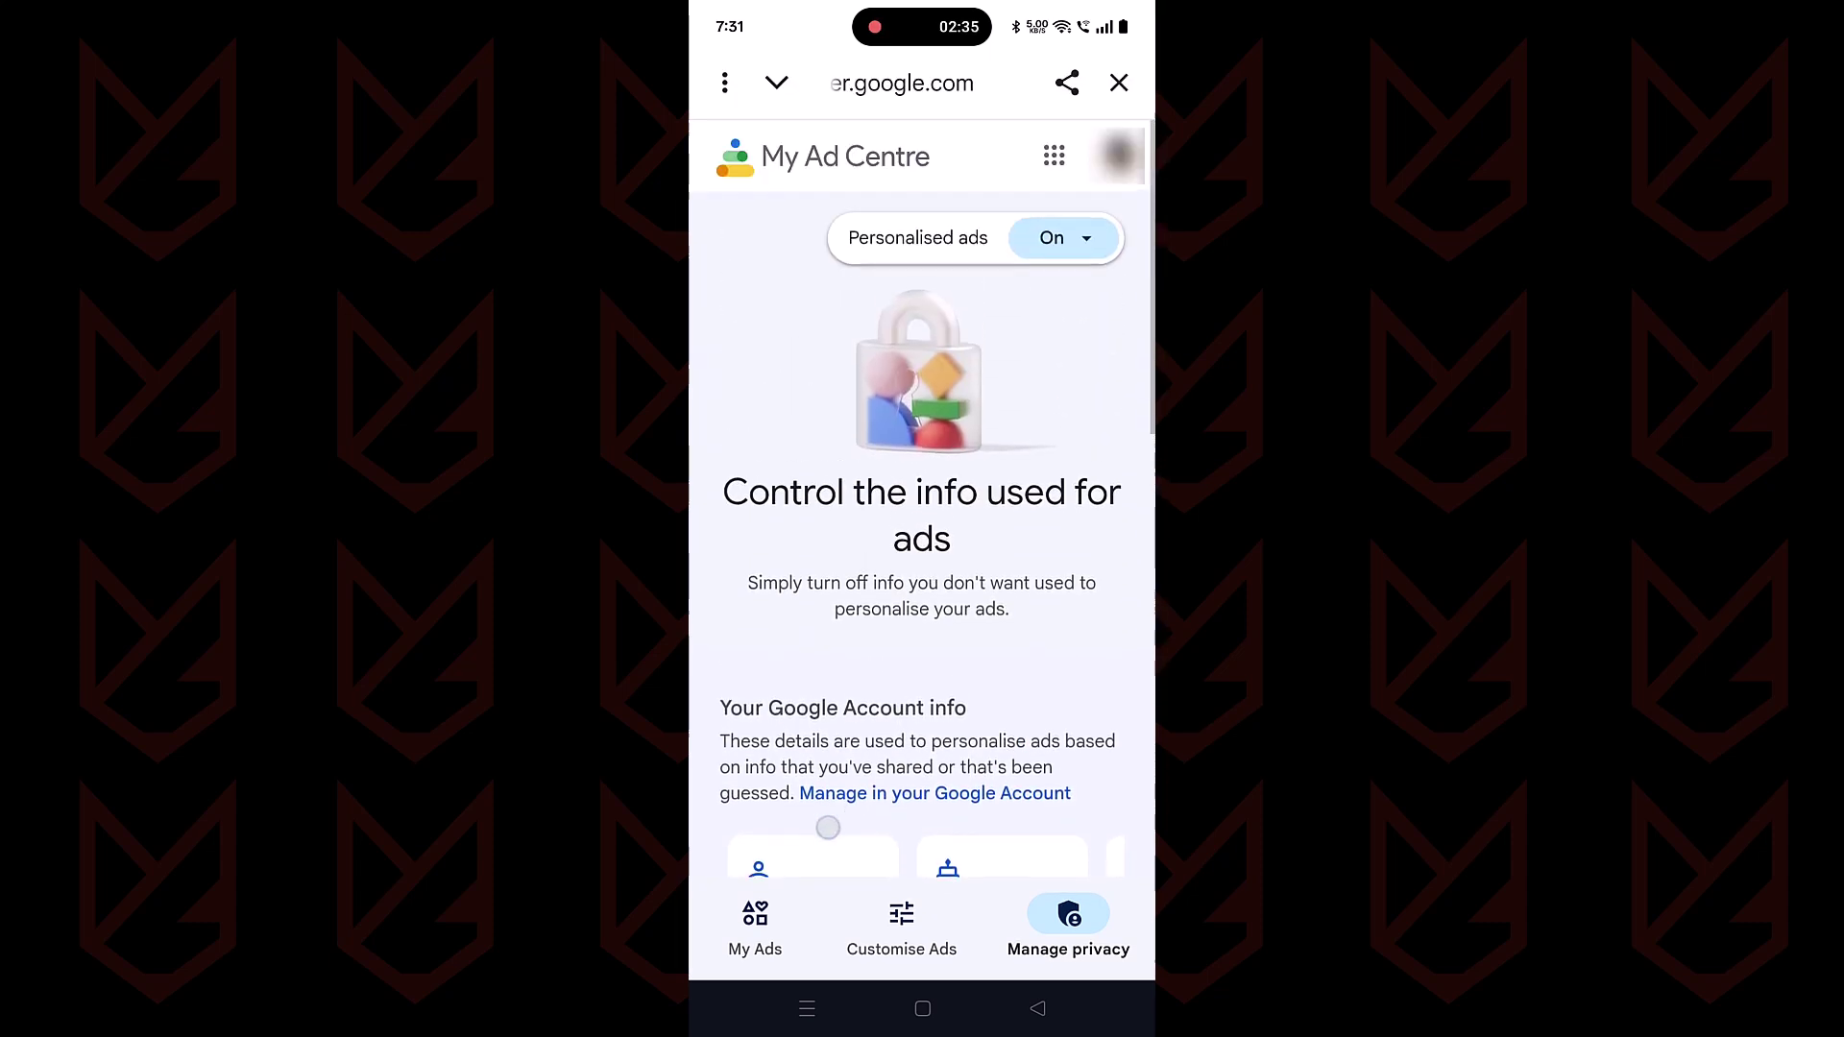
- Turn off personalised ads in My Ad Centre and acknowledge the confirmation
left_click(1063, 237)
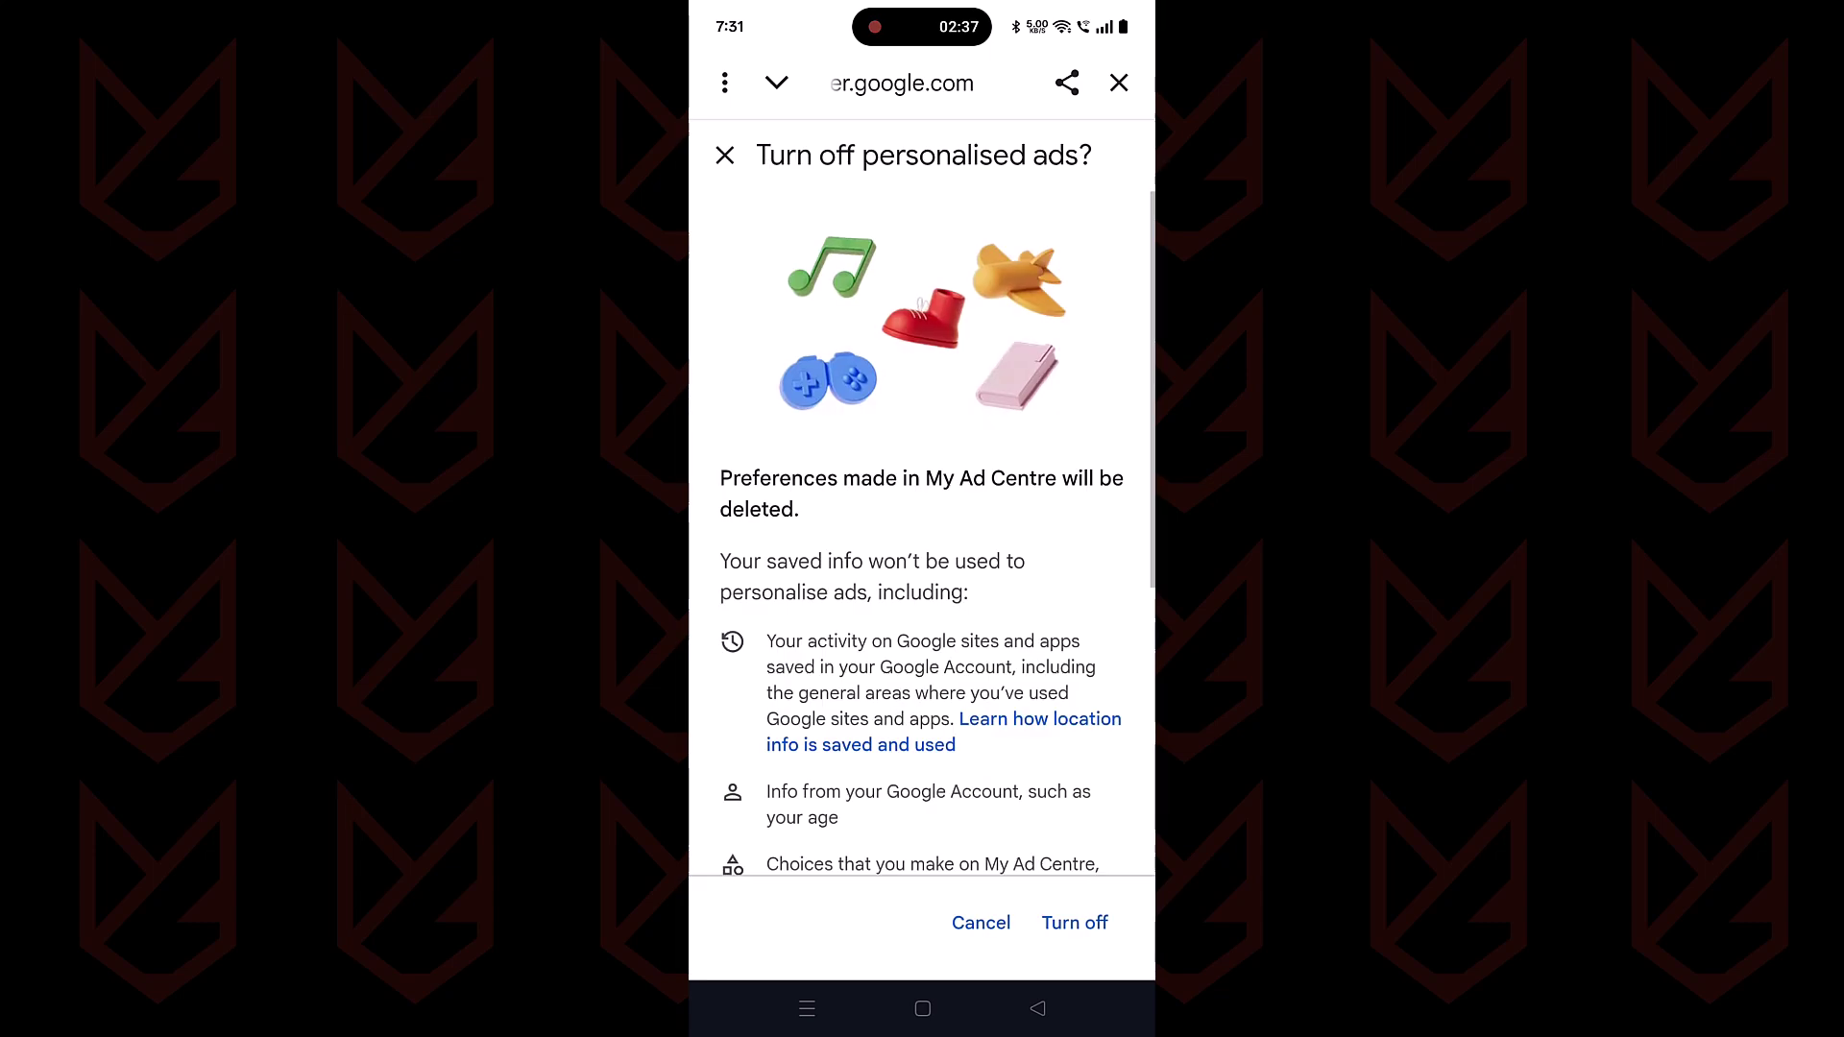
left_click(1075, 922)
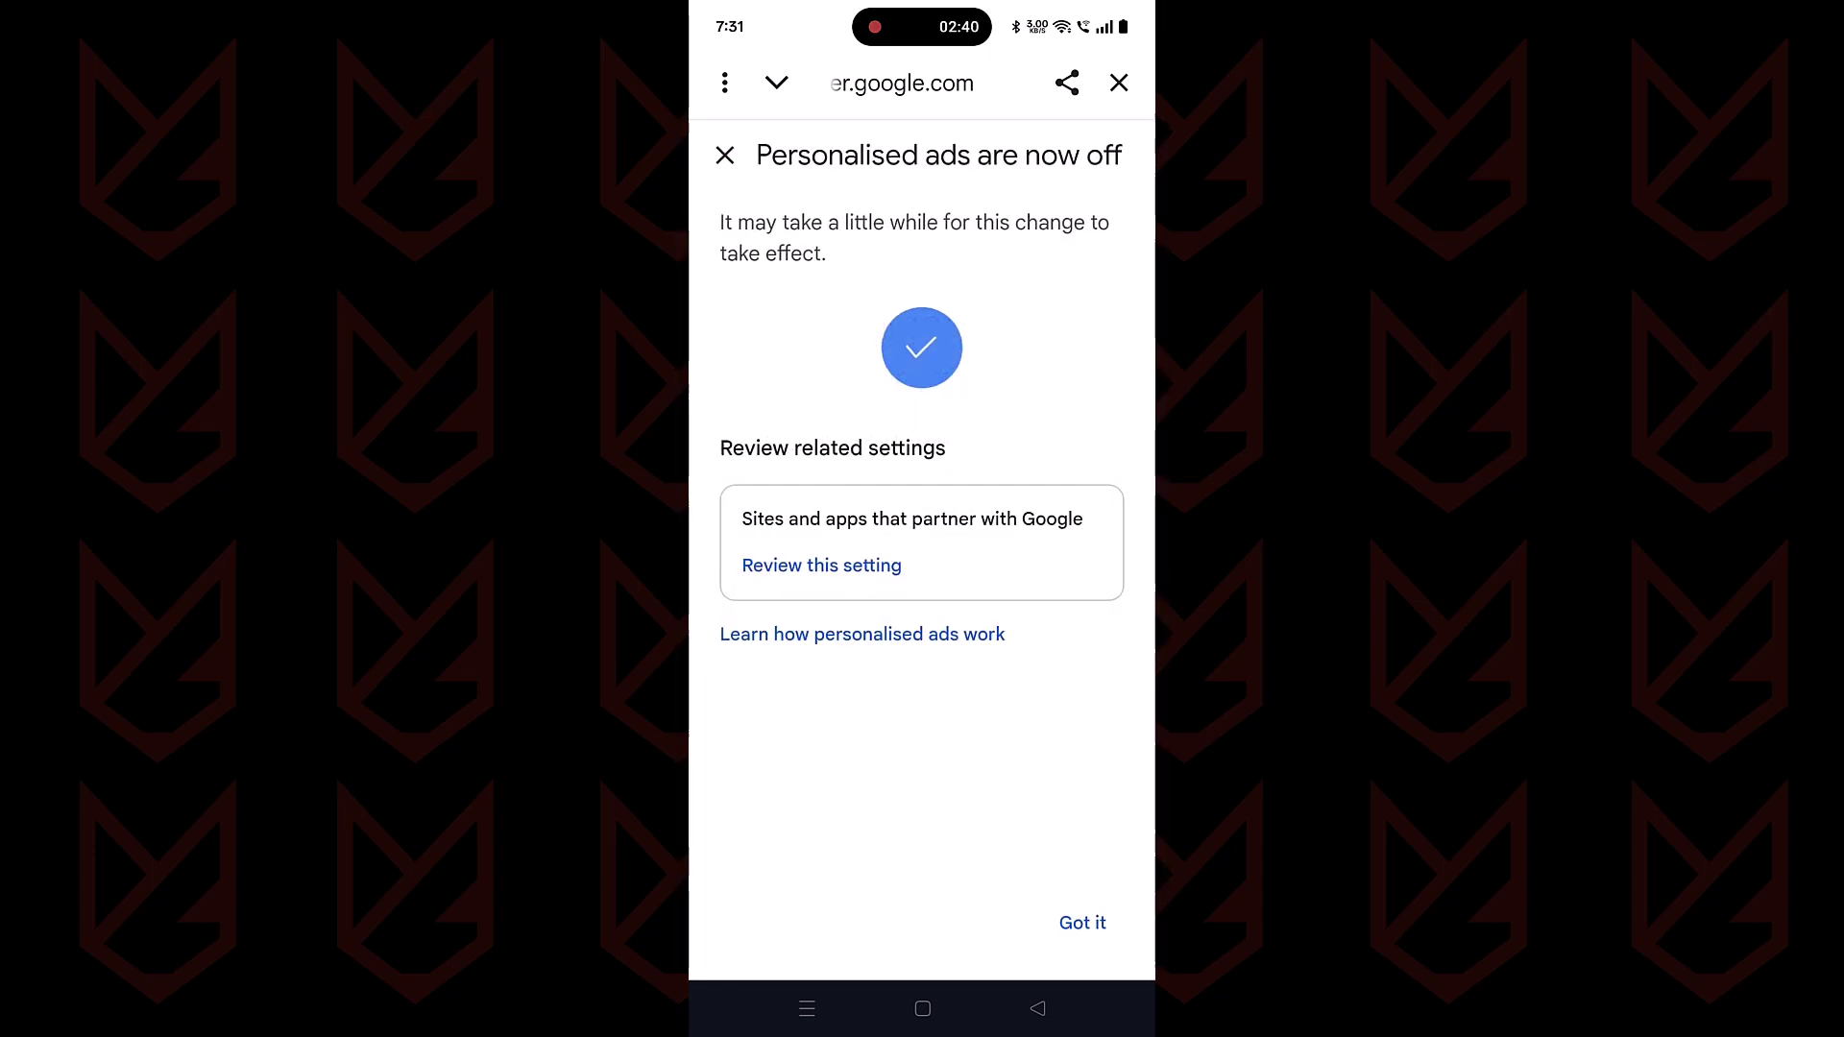
left_click(1083, 922)
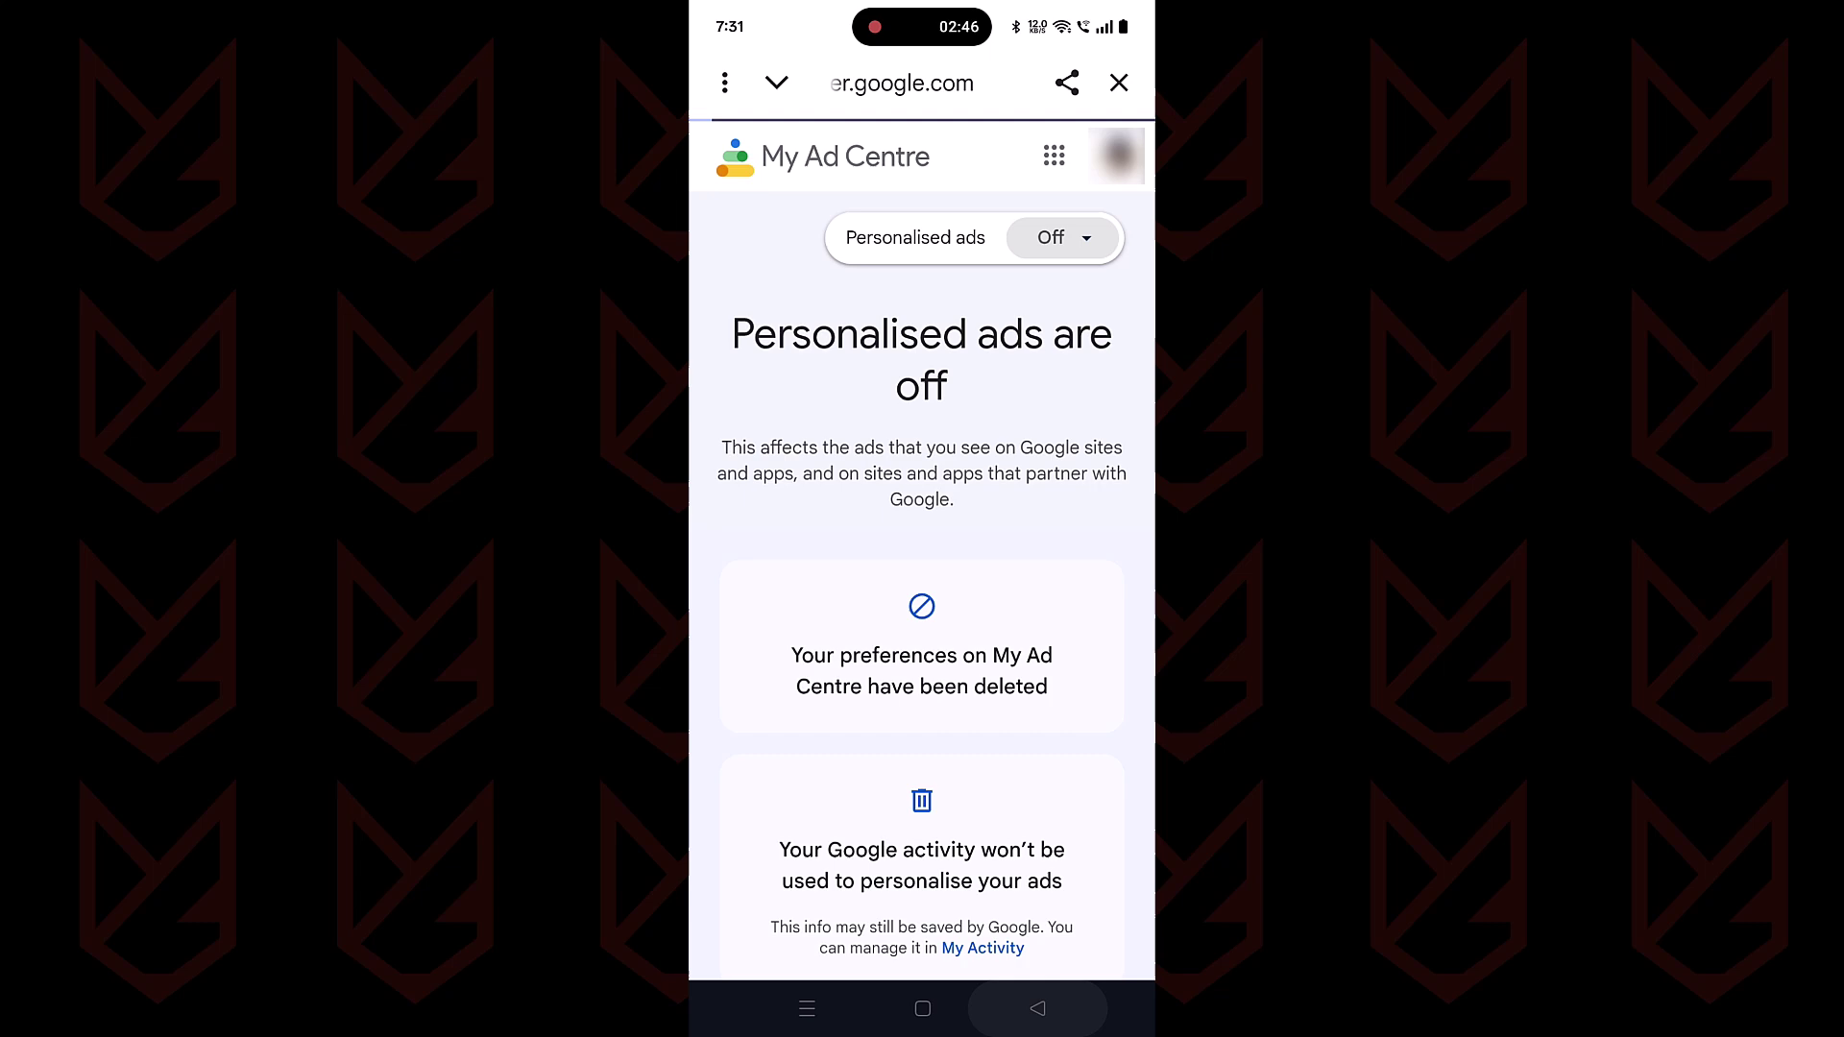
scroll(922, 576, "down", 5)
scroll(922, 576, "down", 5)
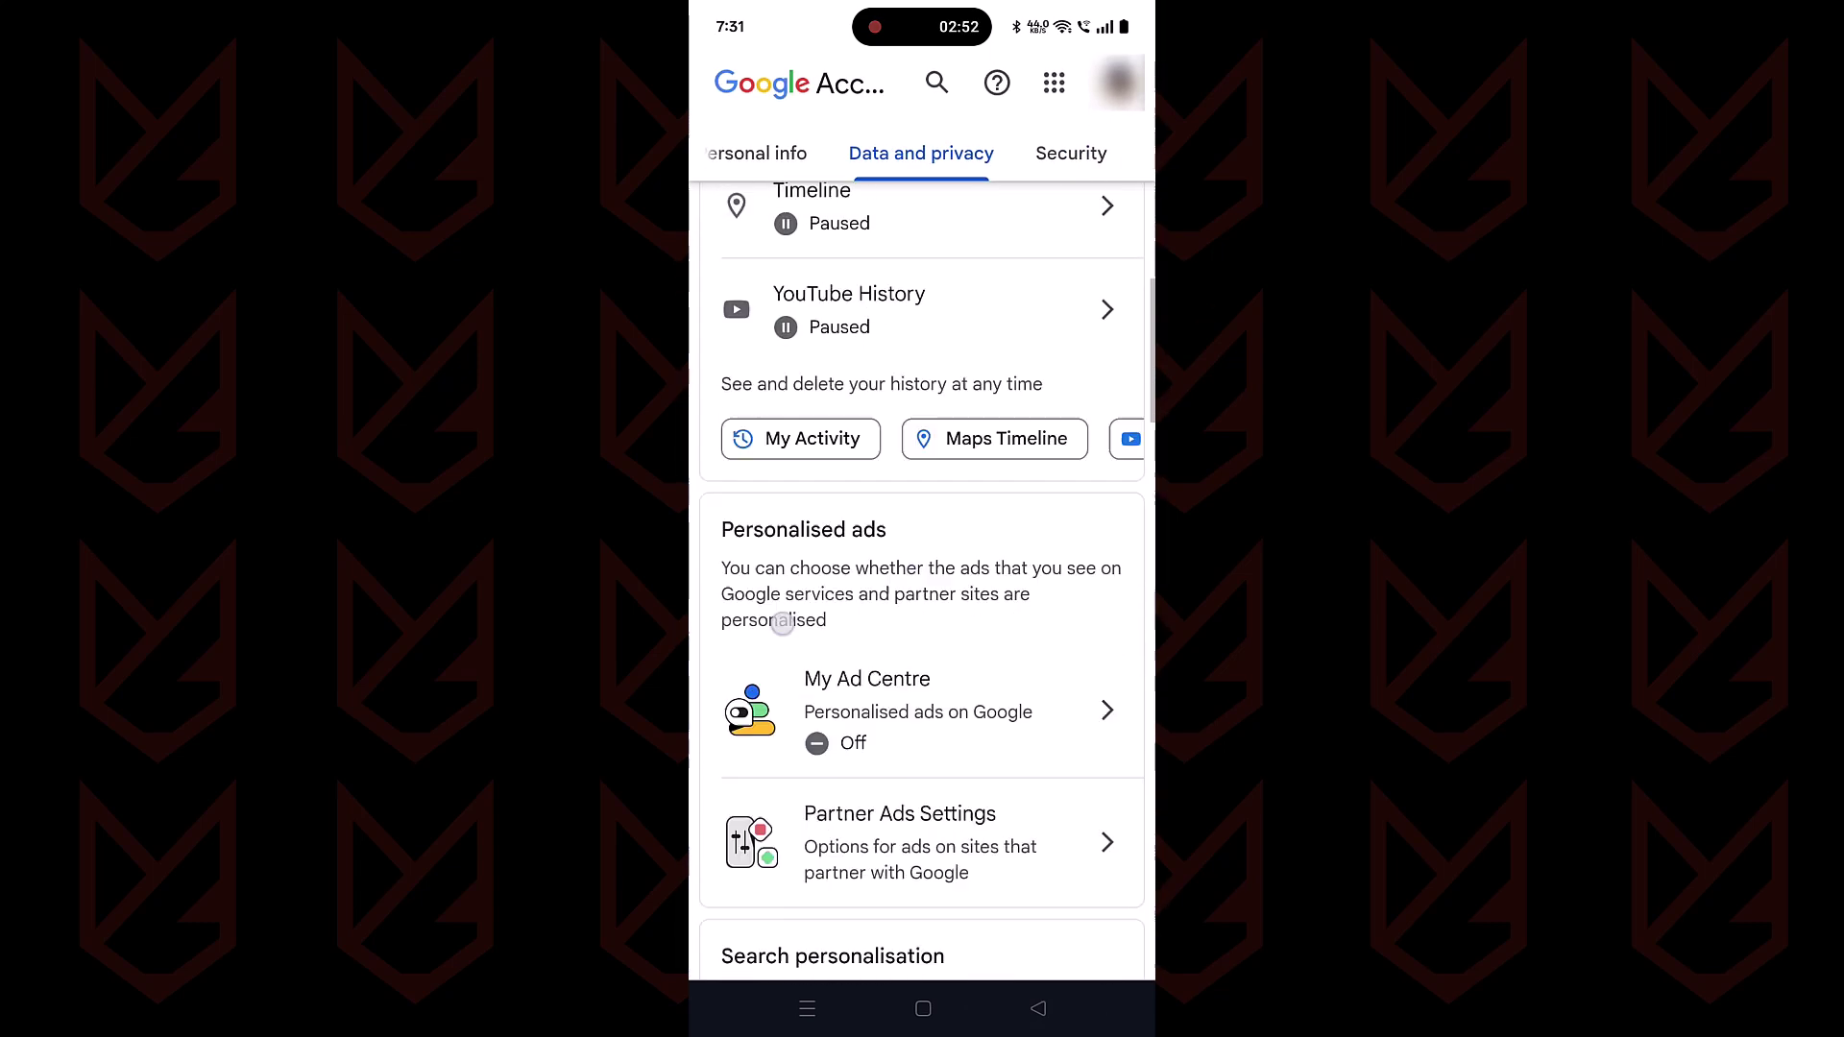
scroll(923, 578, "down", 2)
- Turn off personalised ads on sites that partner with Google and confirm
left_click(923, 603)
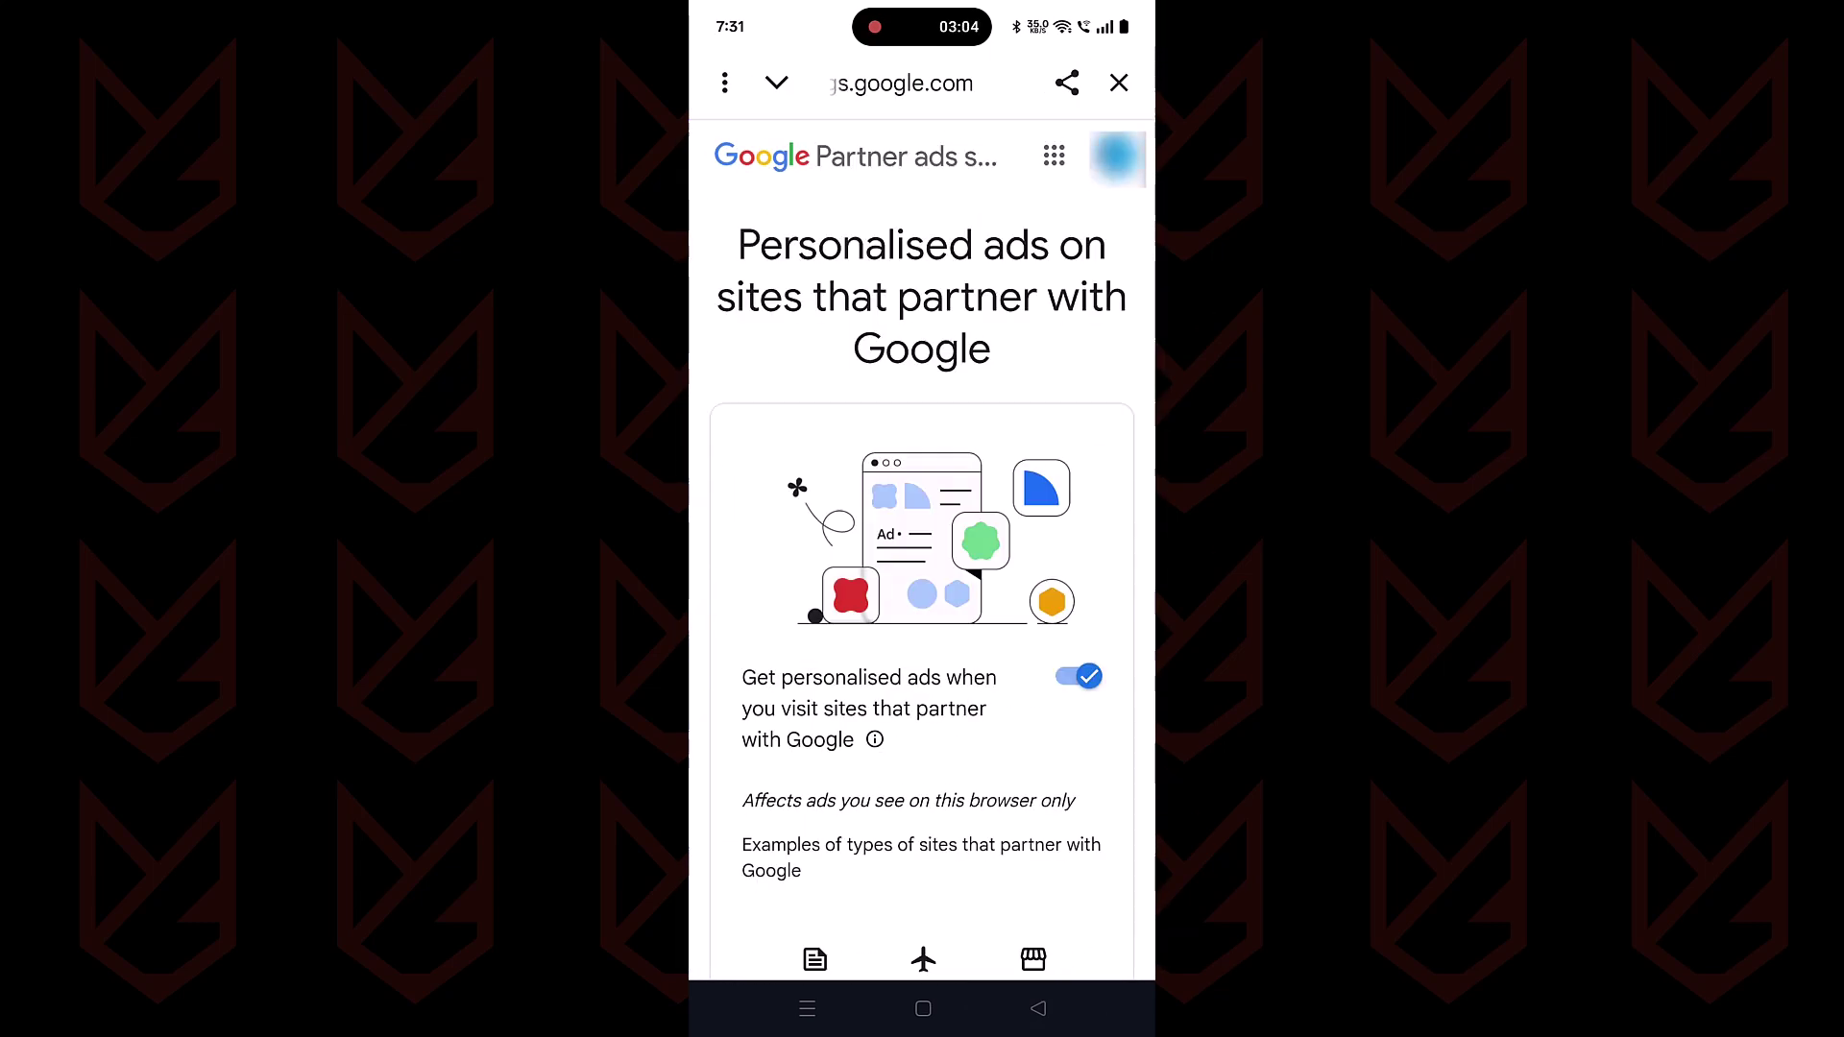
left_click(1071, 674)
left_click(1041, 639)
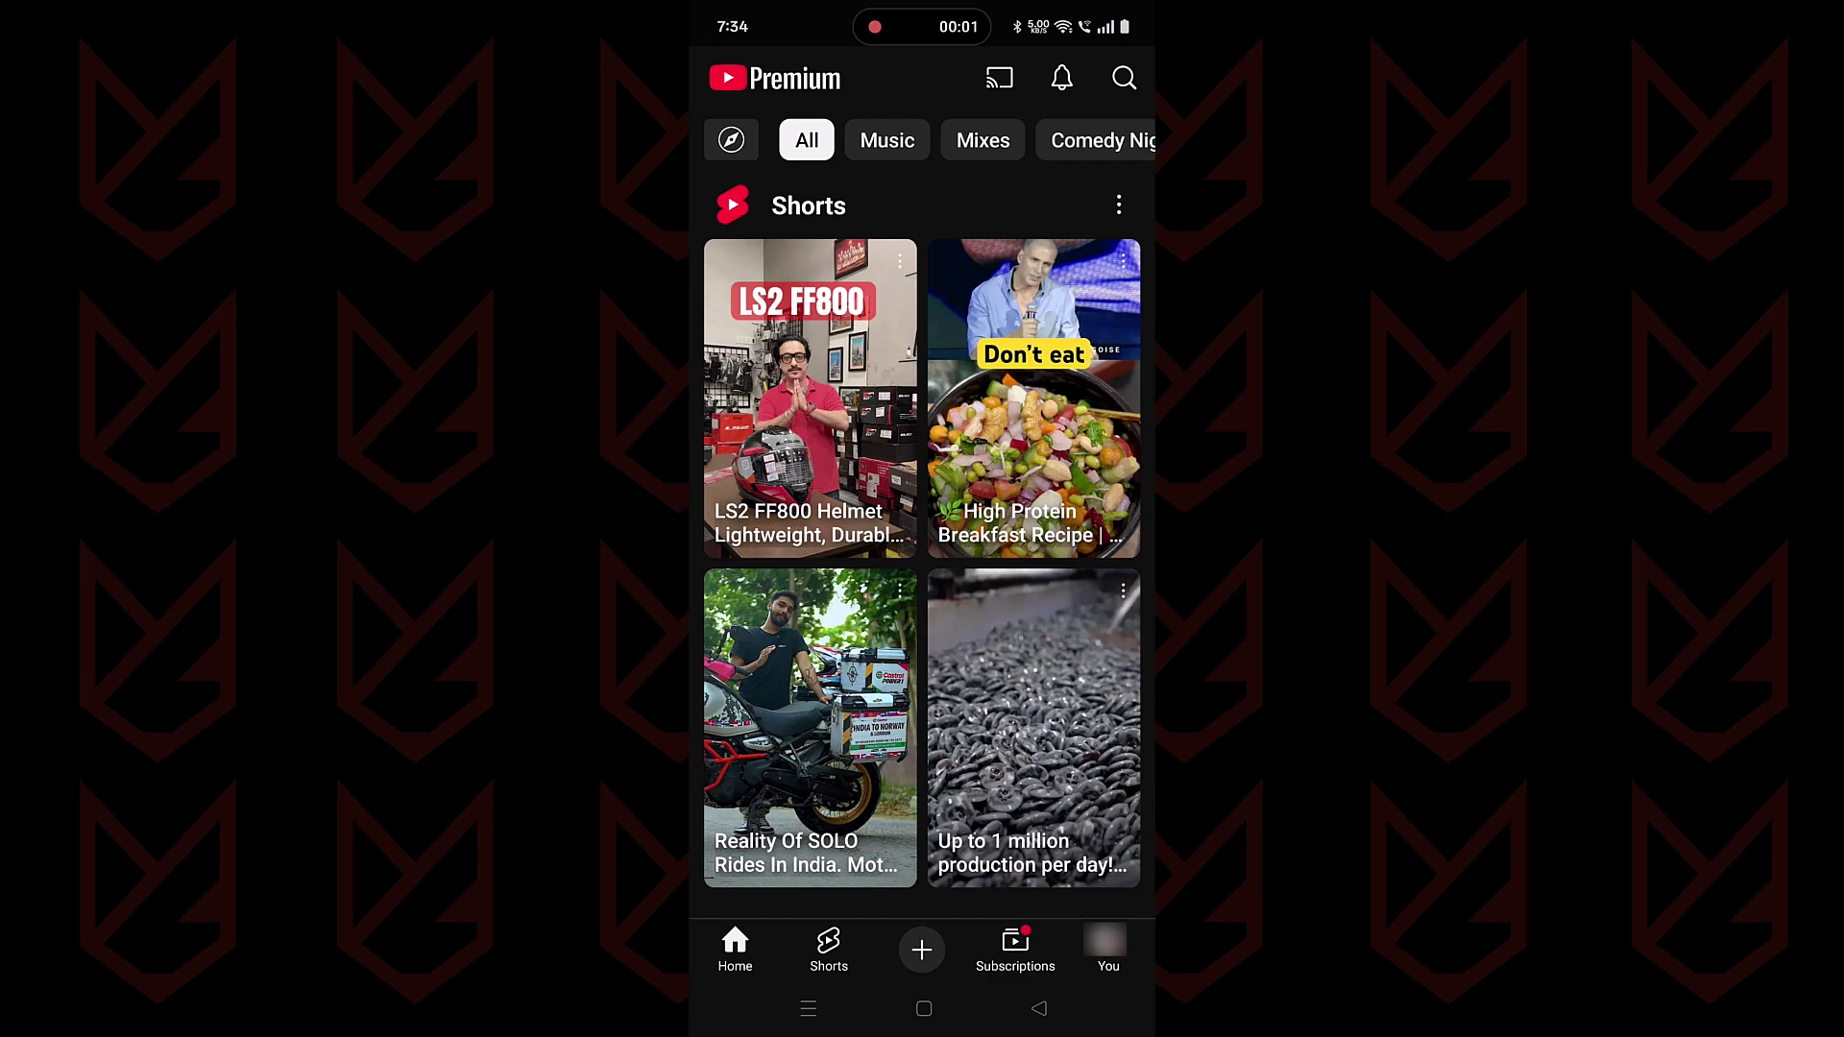
- From the You page, switch the YouTube account into Incognito mode
left_click(1108, 950)
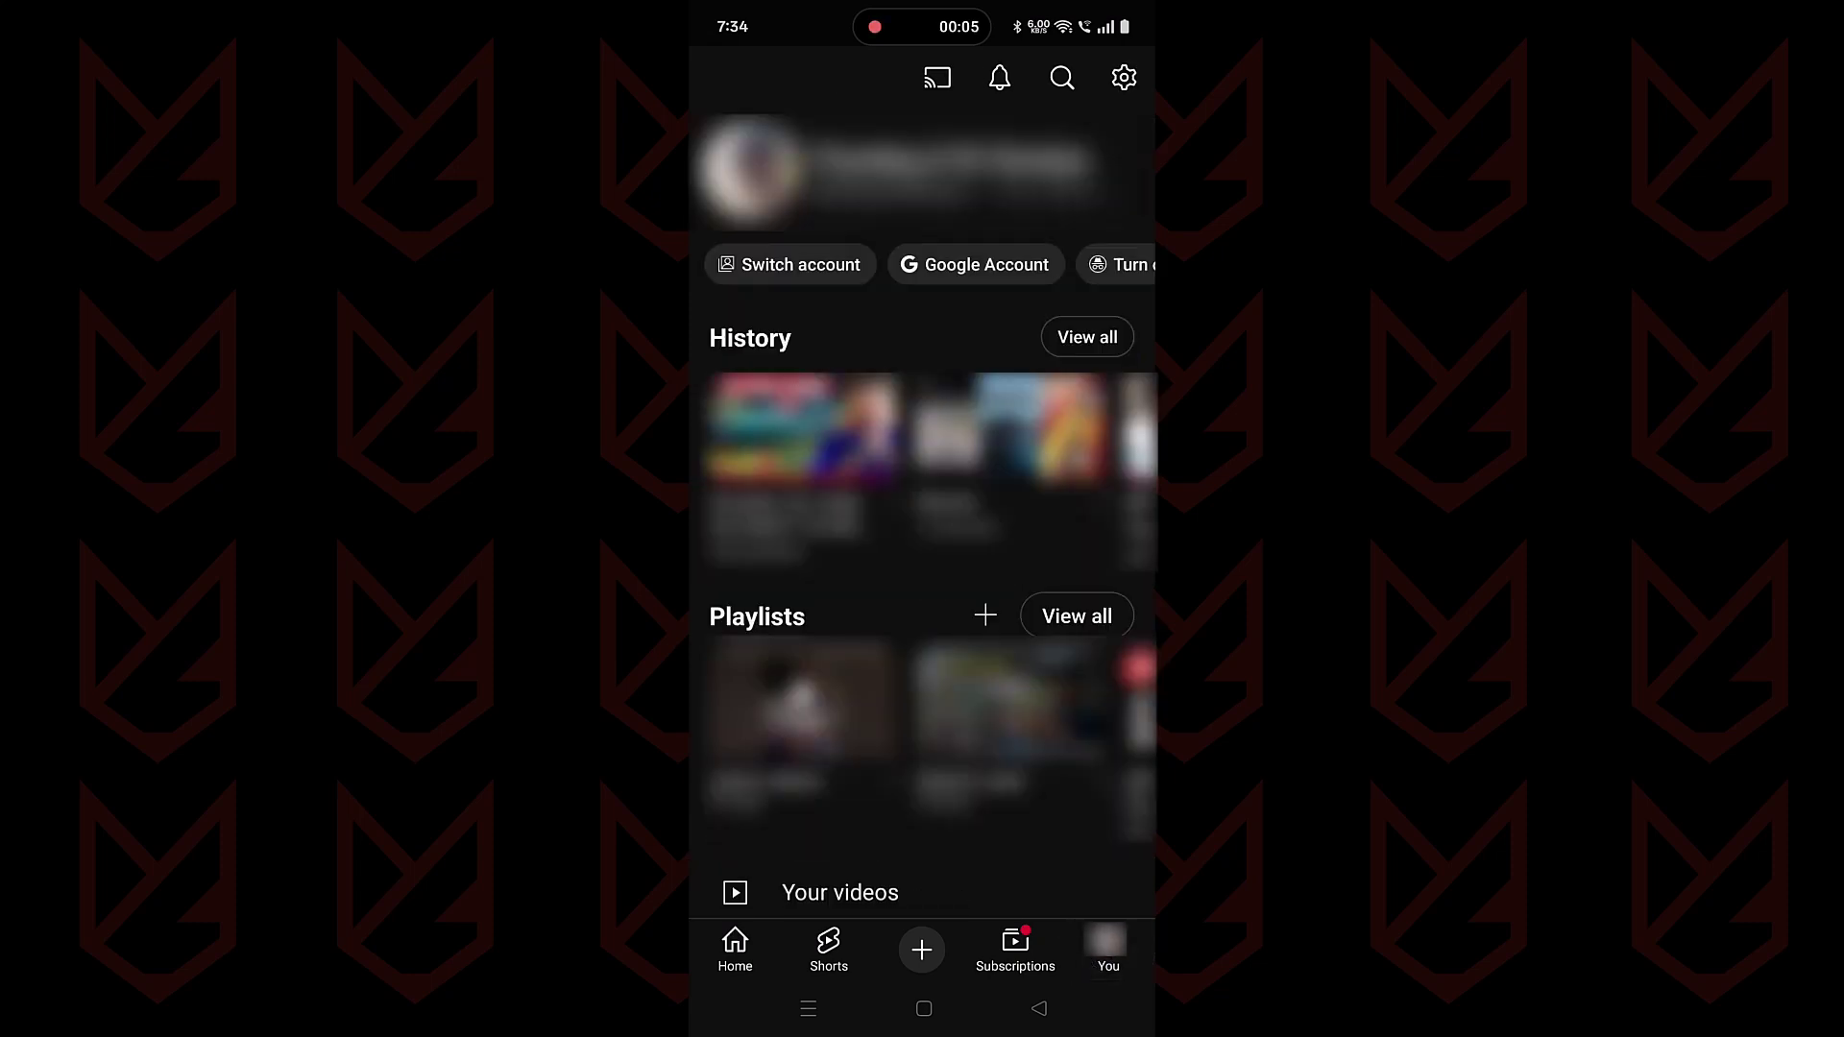
left_click_drag(1025, 275, 761, 303)
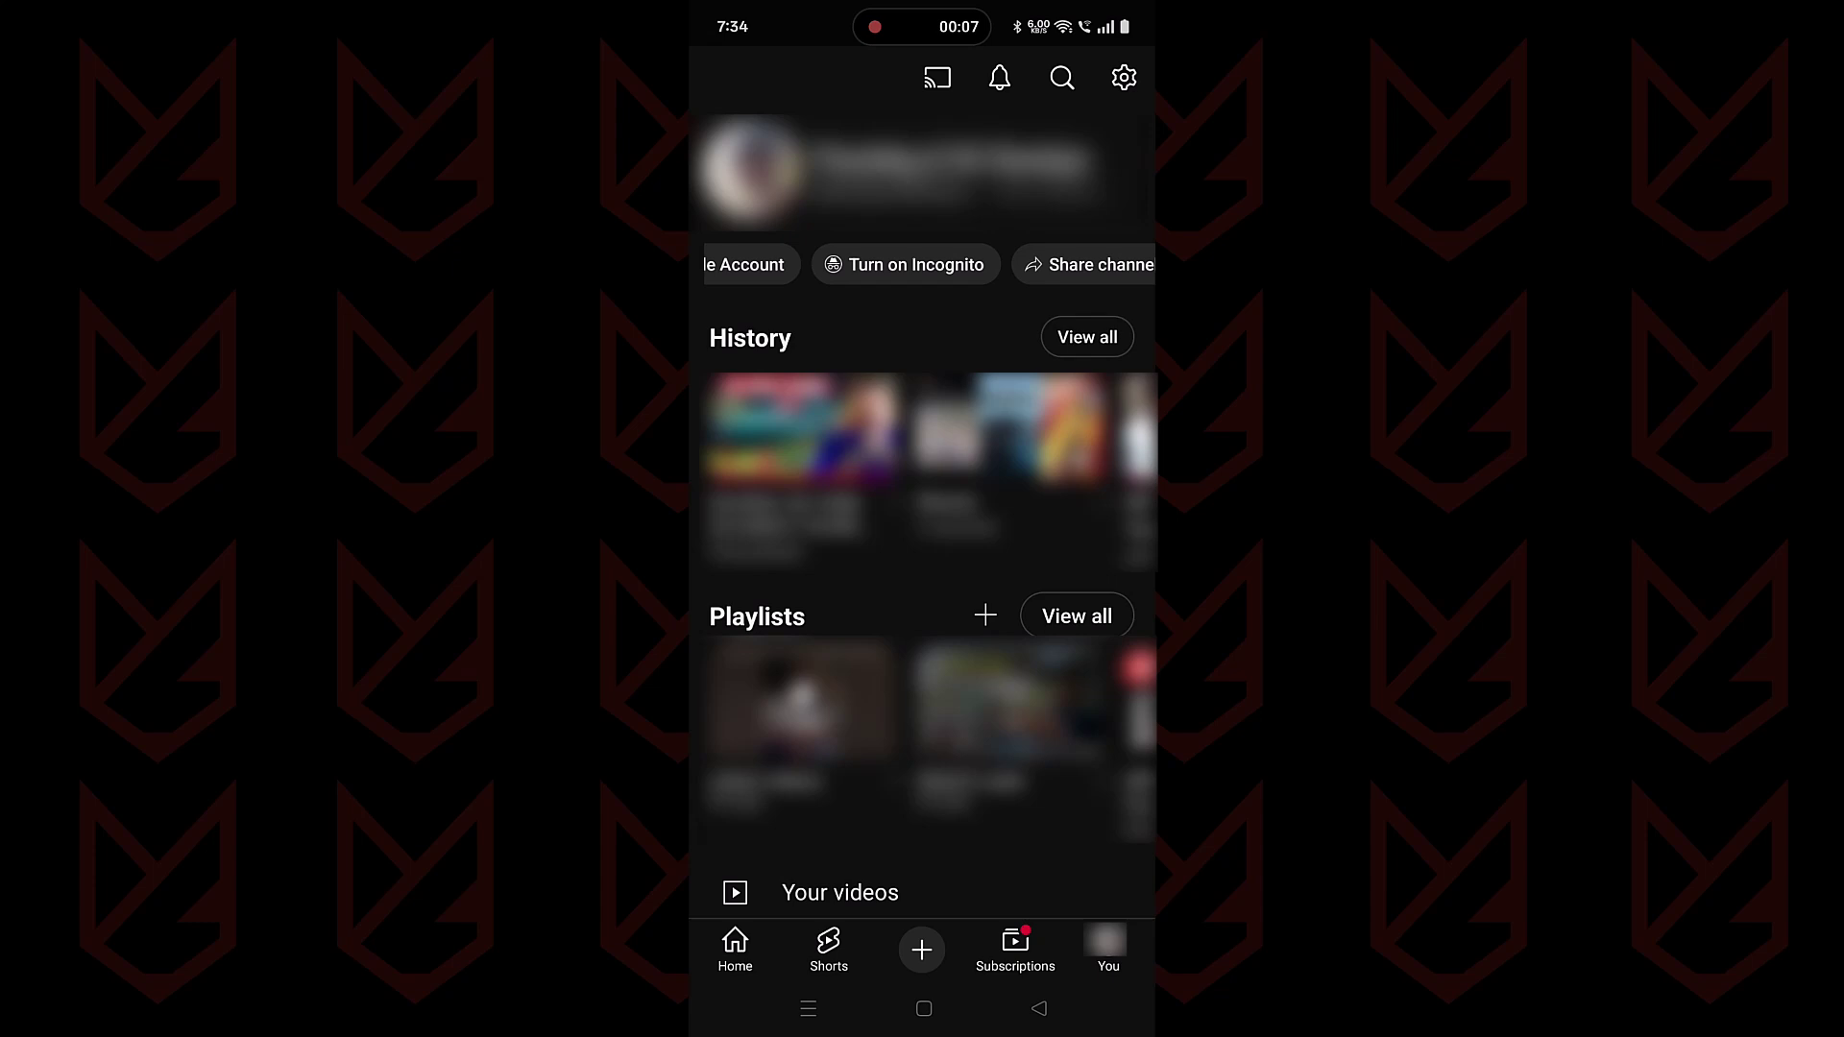
left_click(905, 263)
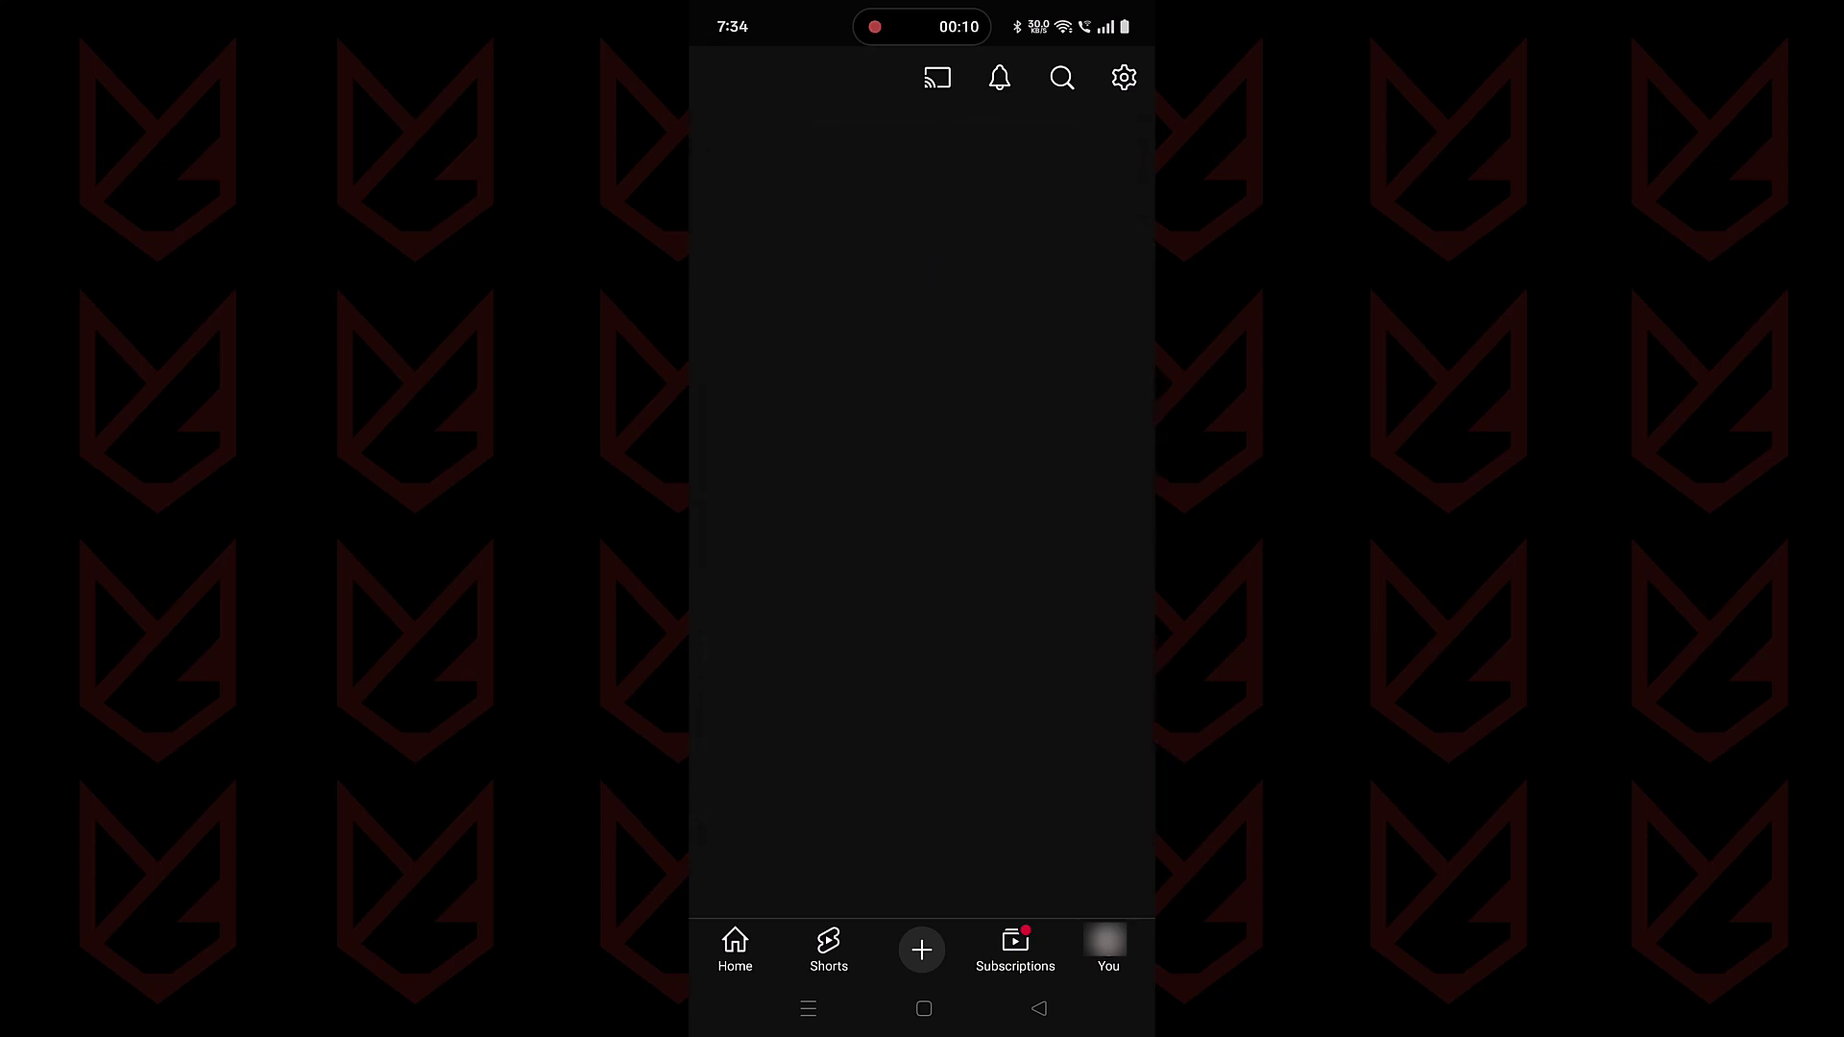
- Search 'cooking videos' while incognito, then return to the incognito account page
left_click(922, 289)
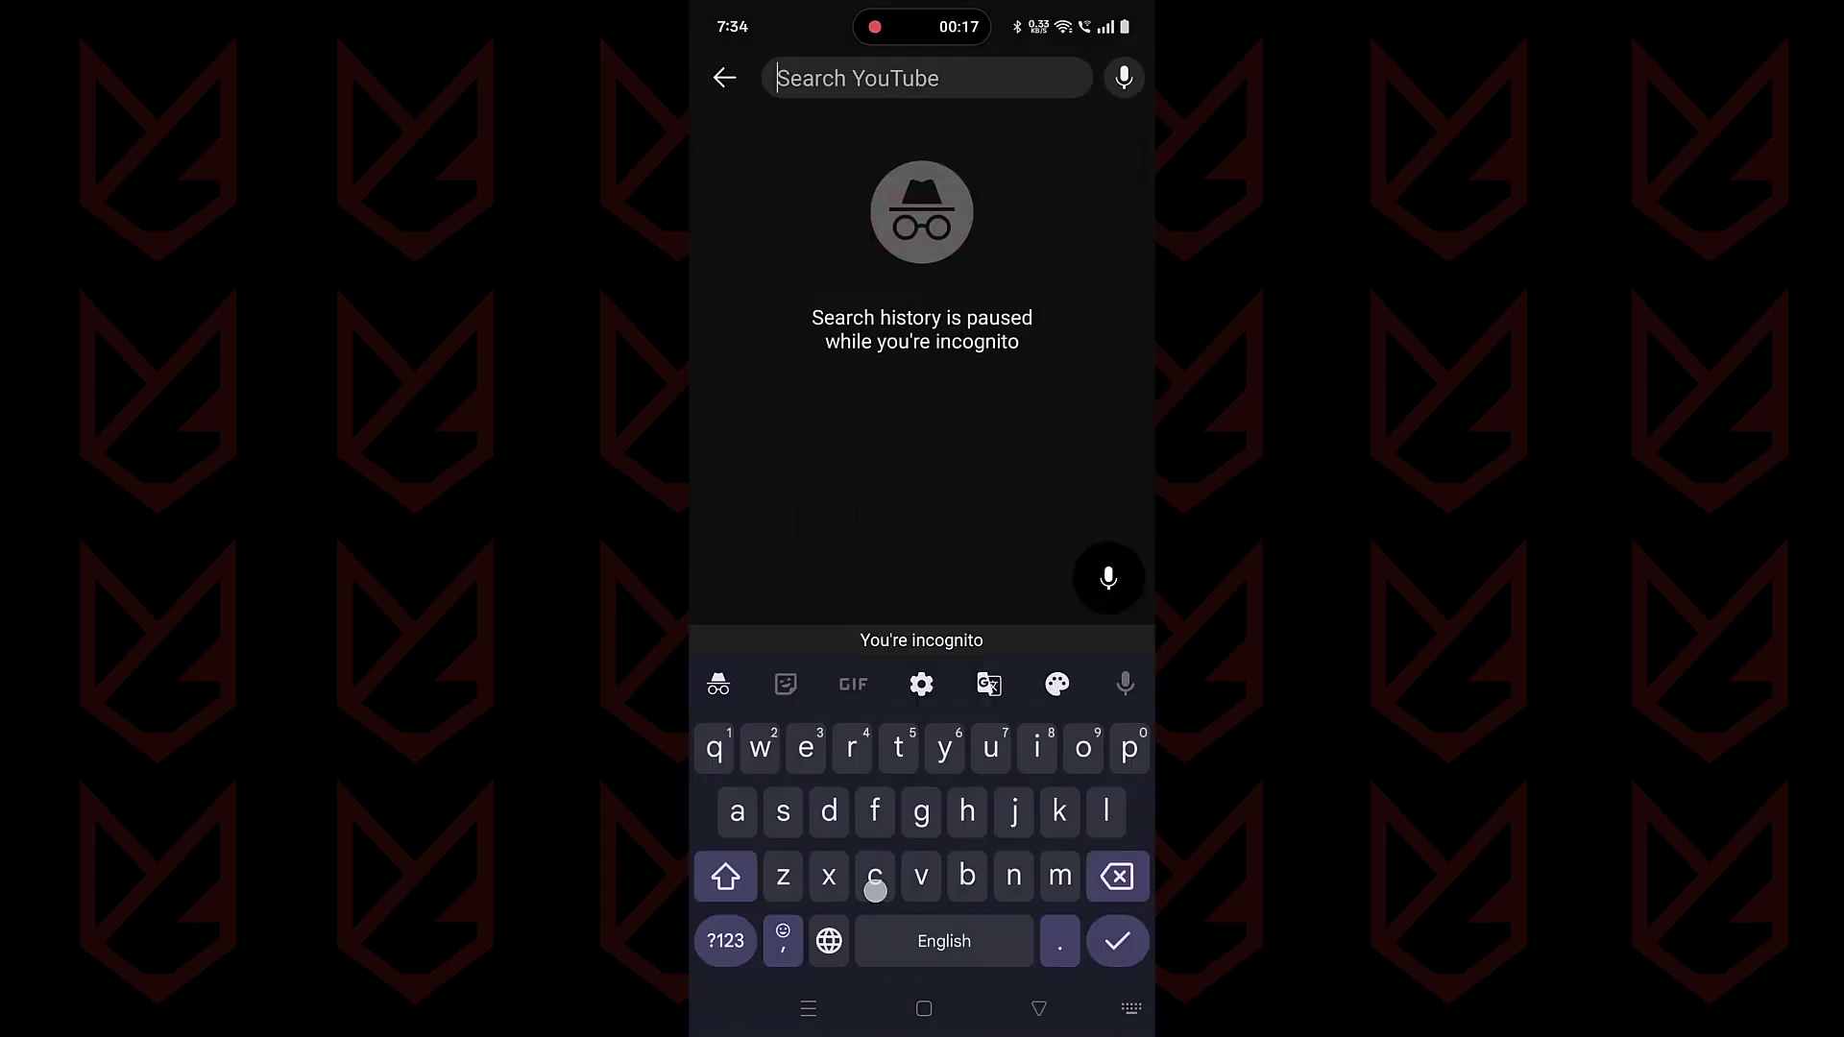
type("cookin")
left_click(851, 140)
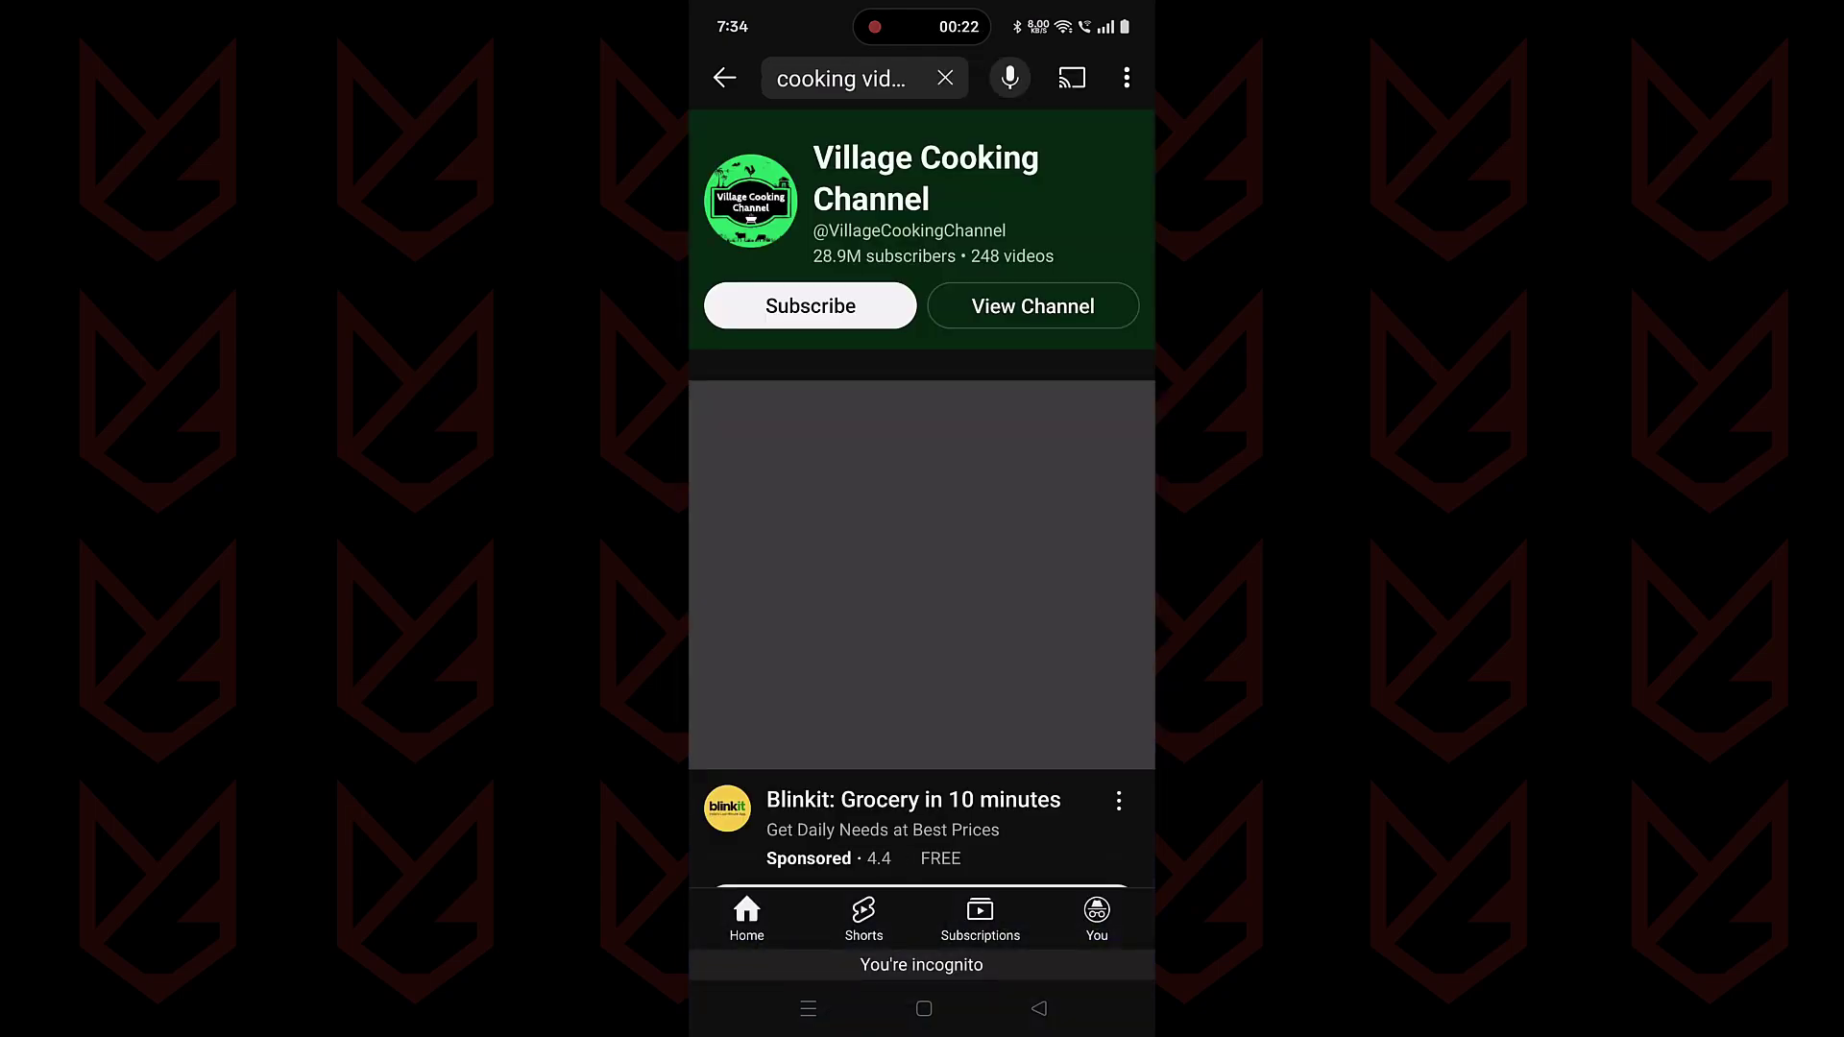
scroll(922, 576, "down", 2)
scroll(922, 505, "up", 3)
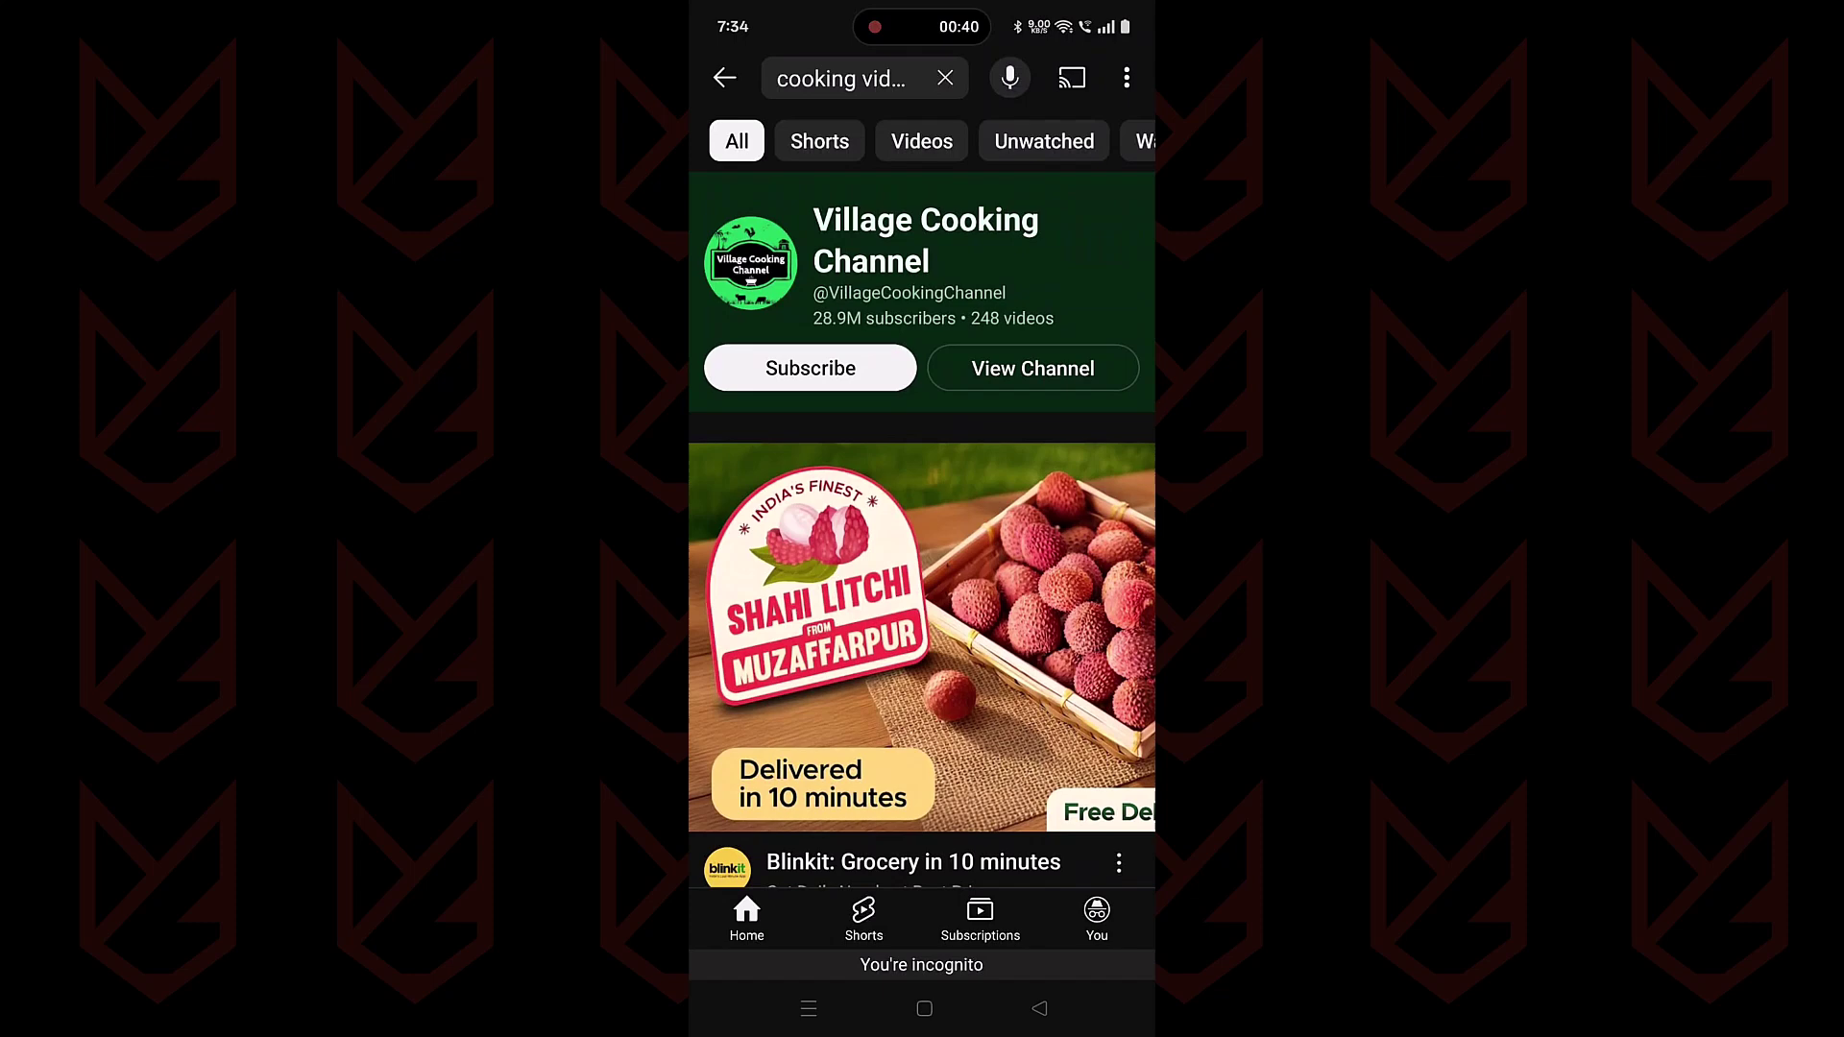
left_click(1095, 920)
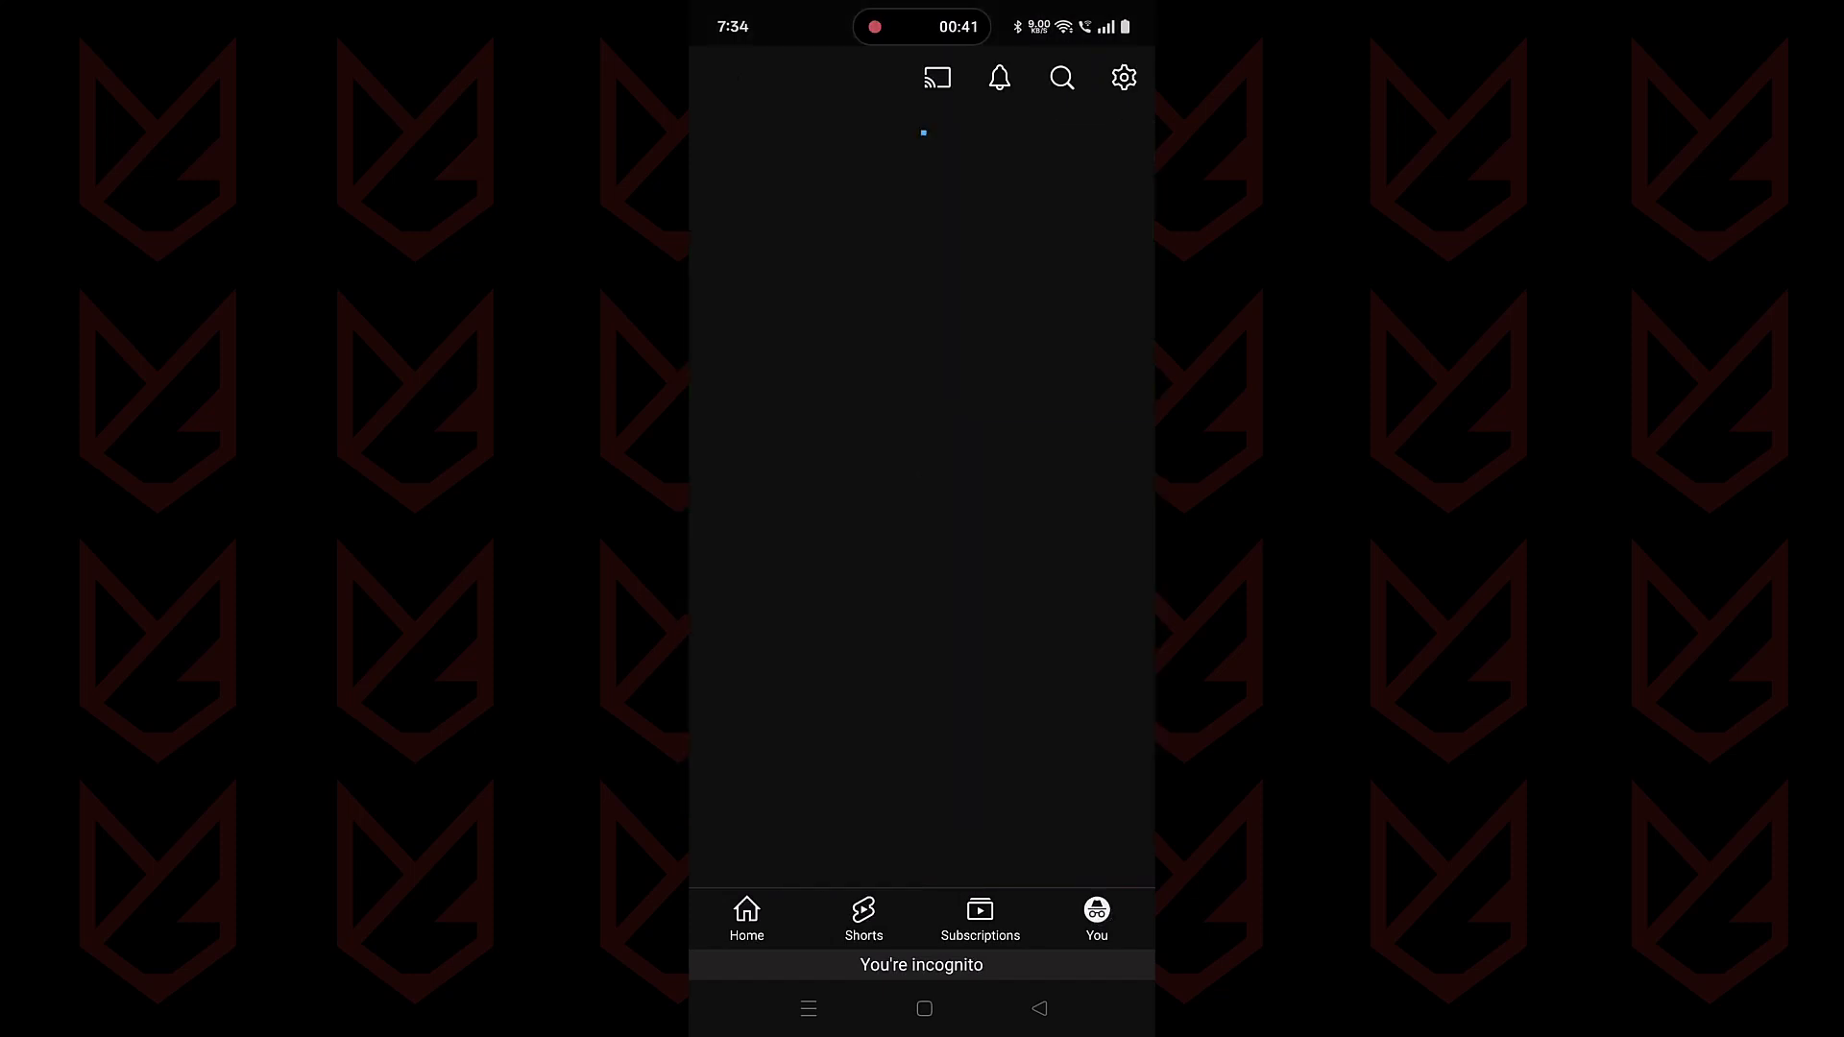
- Turn YouTube's Incognito mode back off
left_click(922, 509)
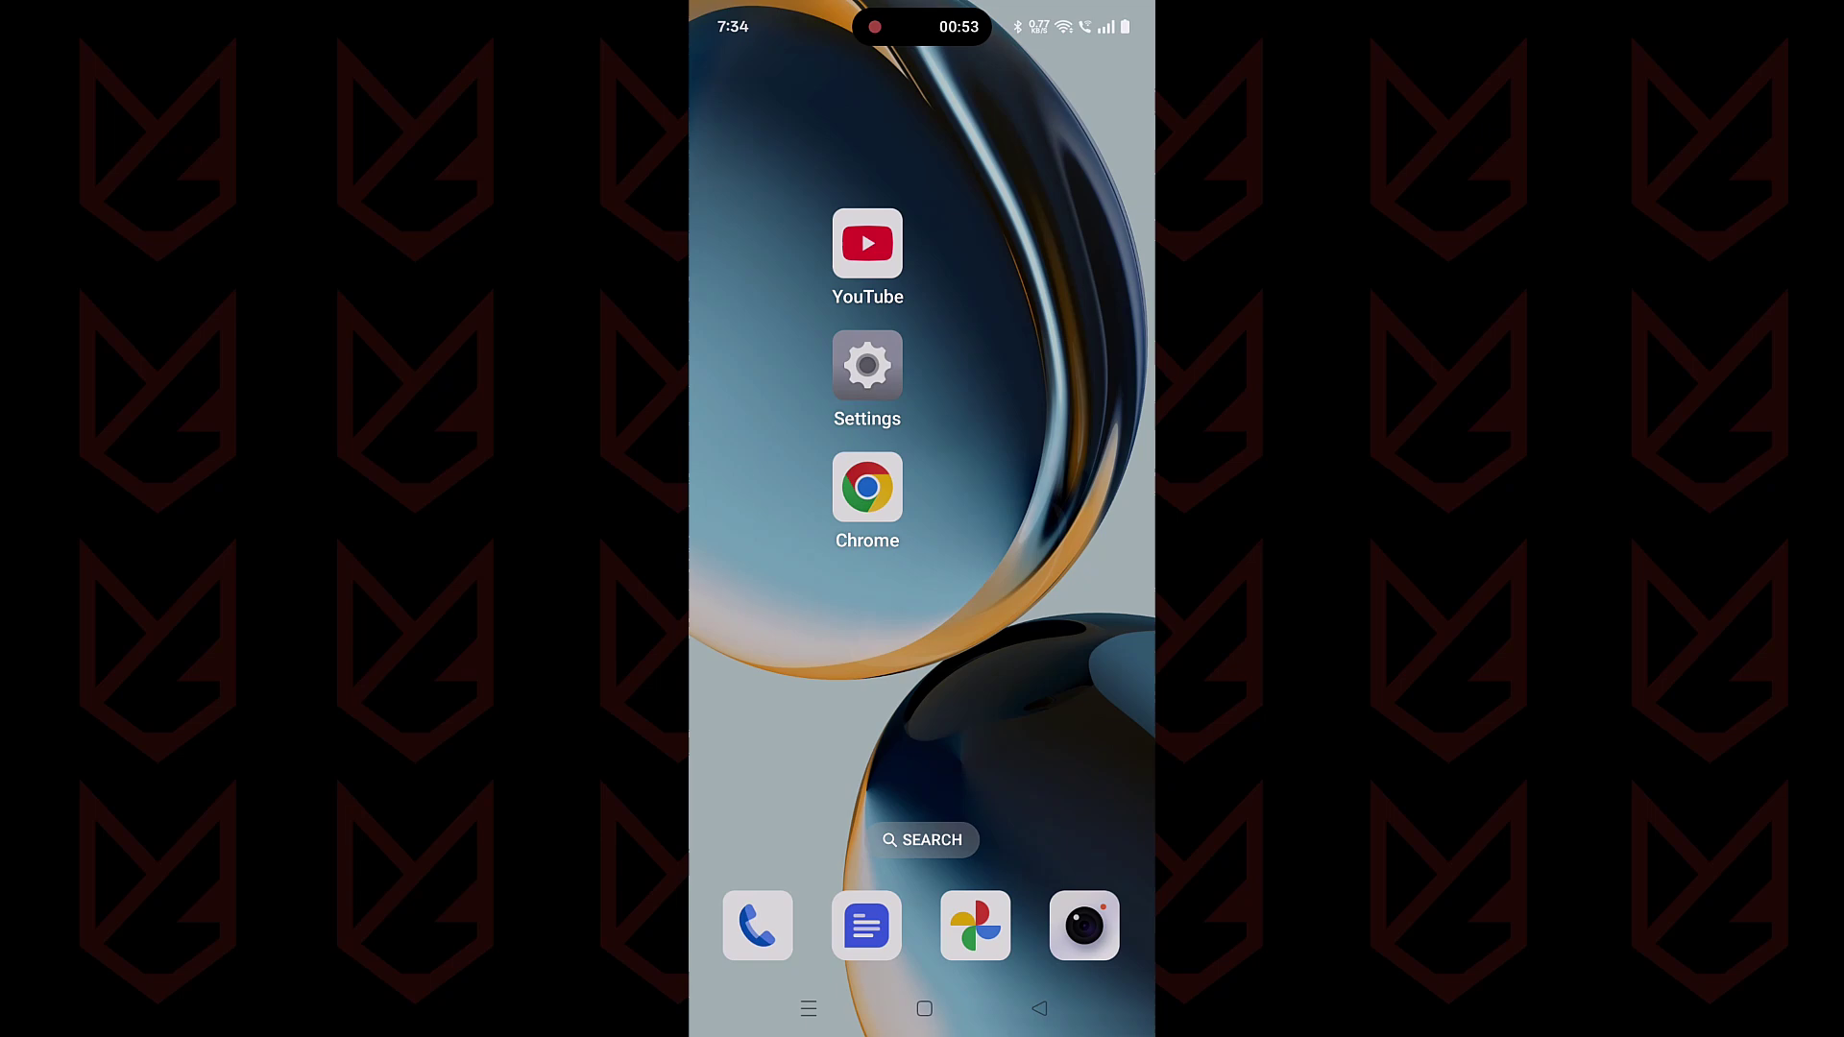
- In Android Settings, find YouTube among installed apps and reach its Permissions list
left_click(867, 367)
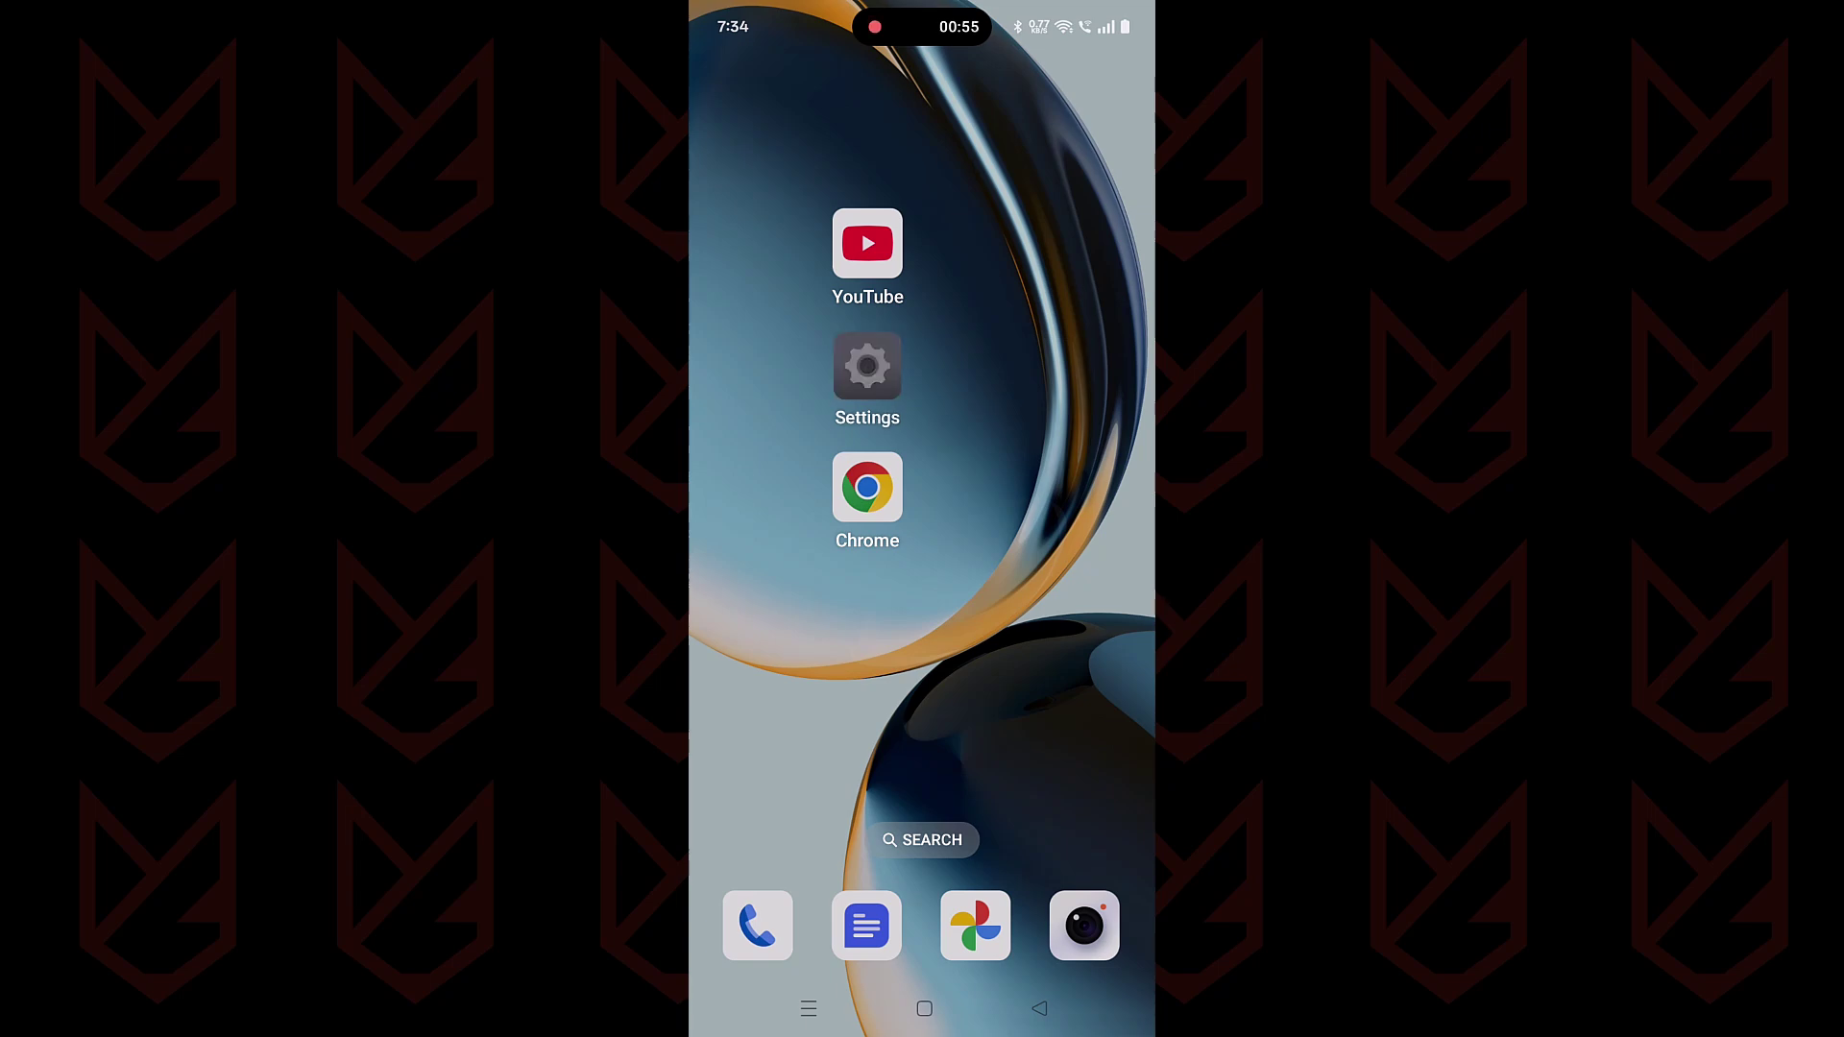
scroll(763, 621, "down", 5)
left_click(764, 605)
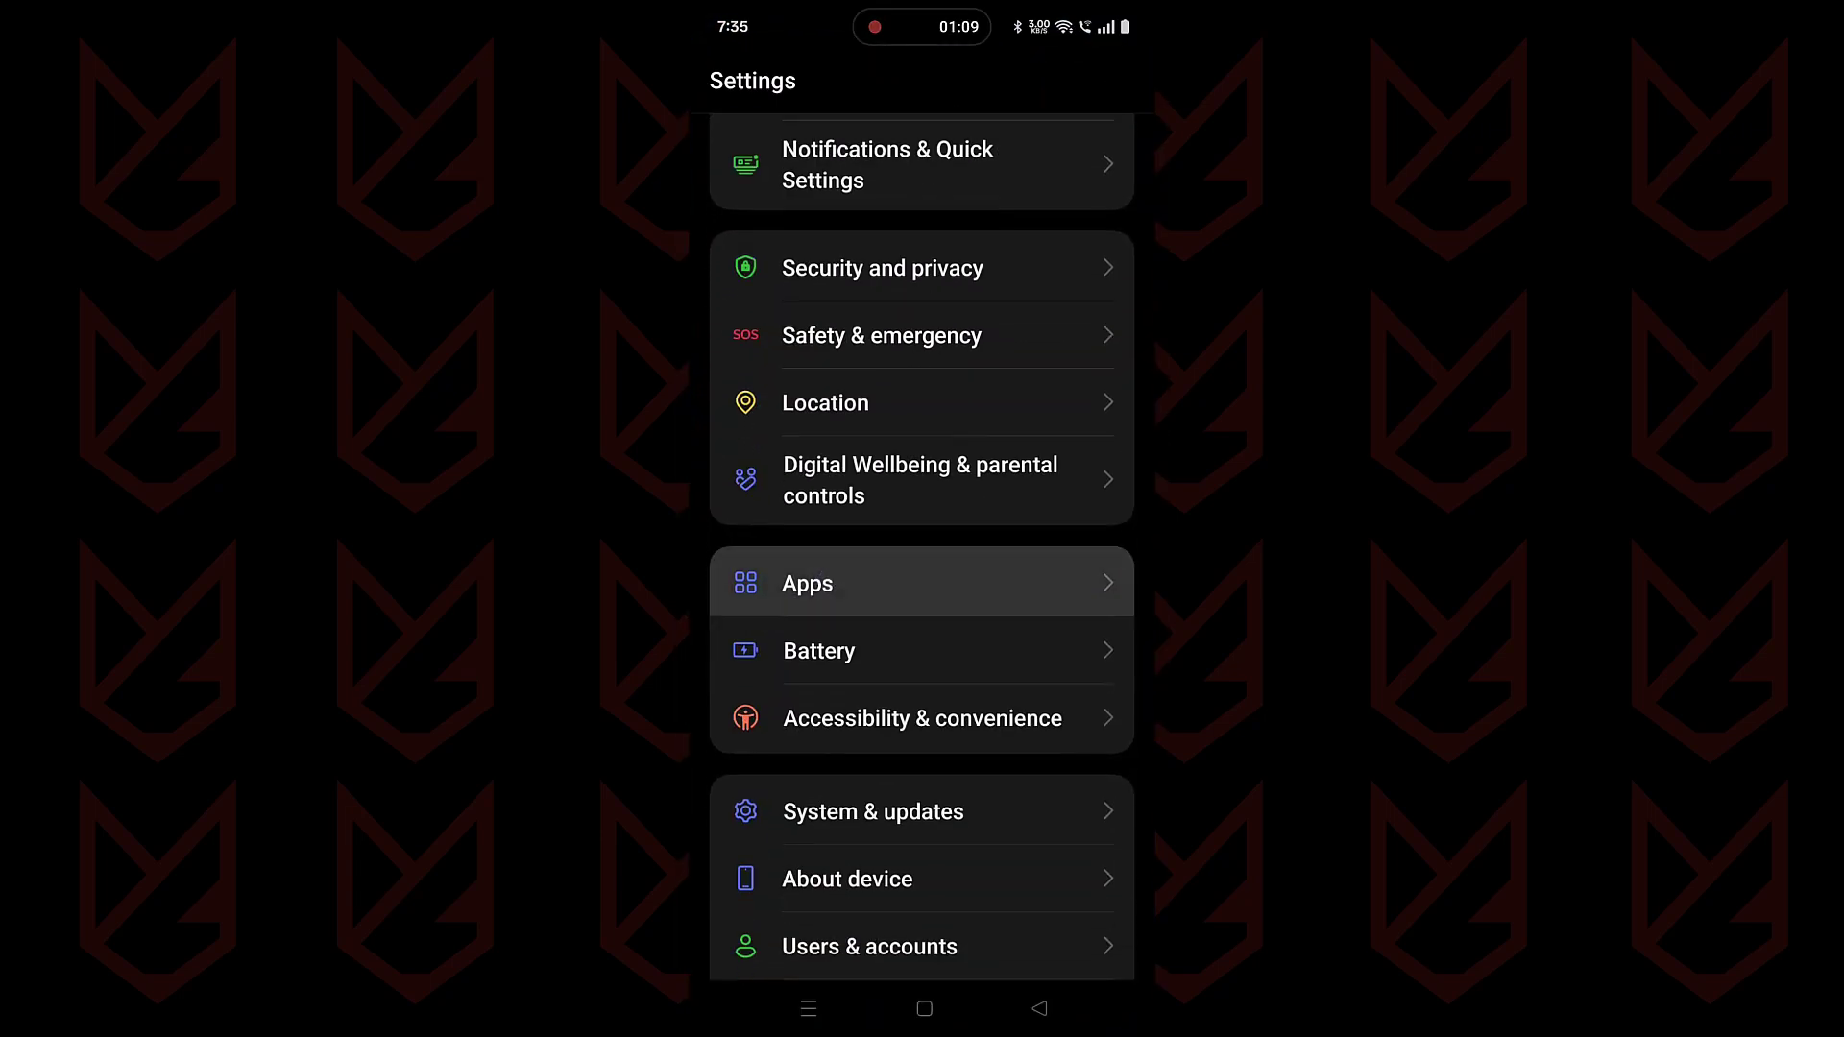
left_click(981, 166)
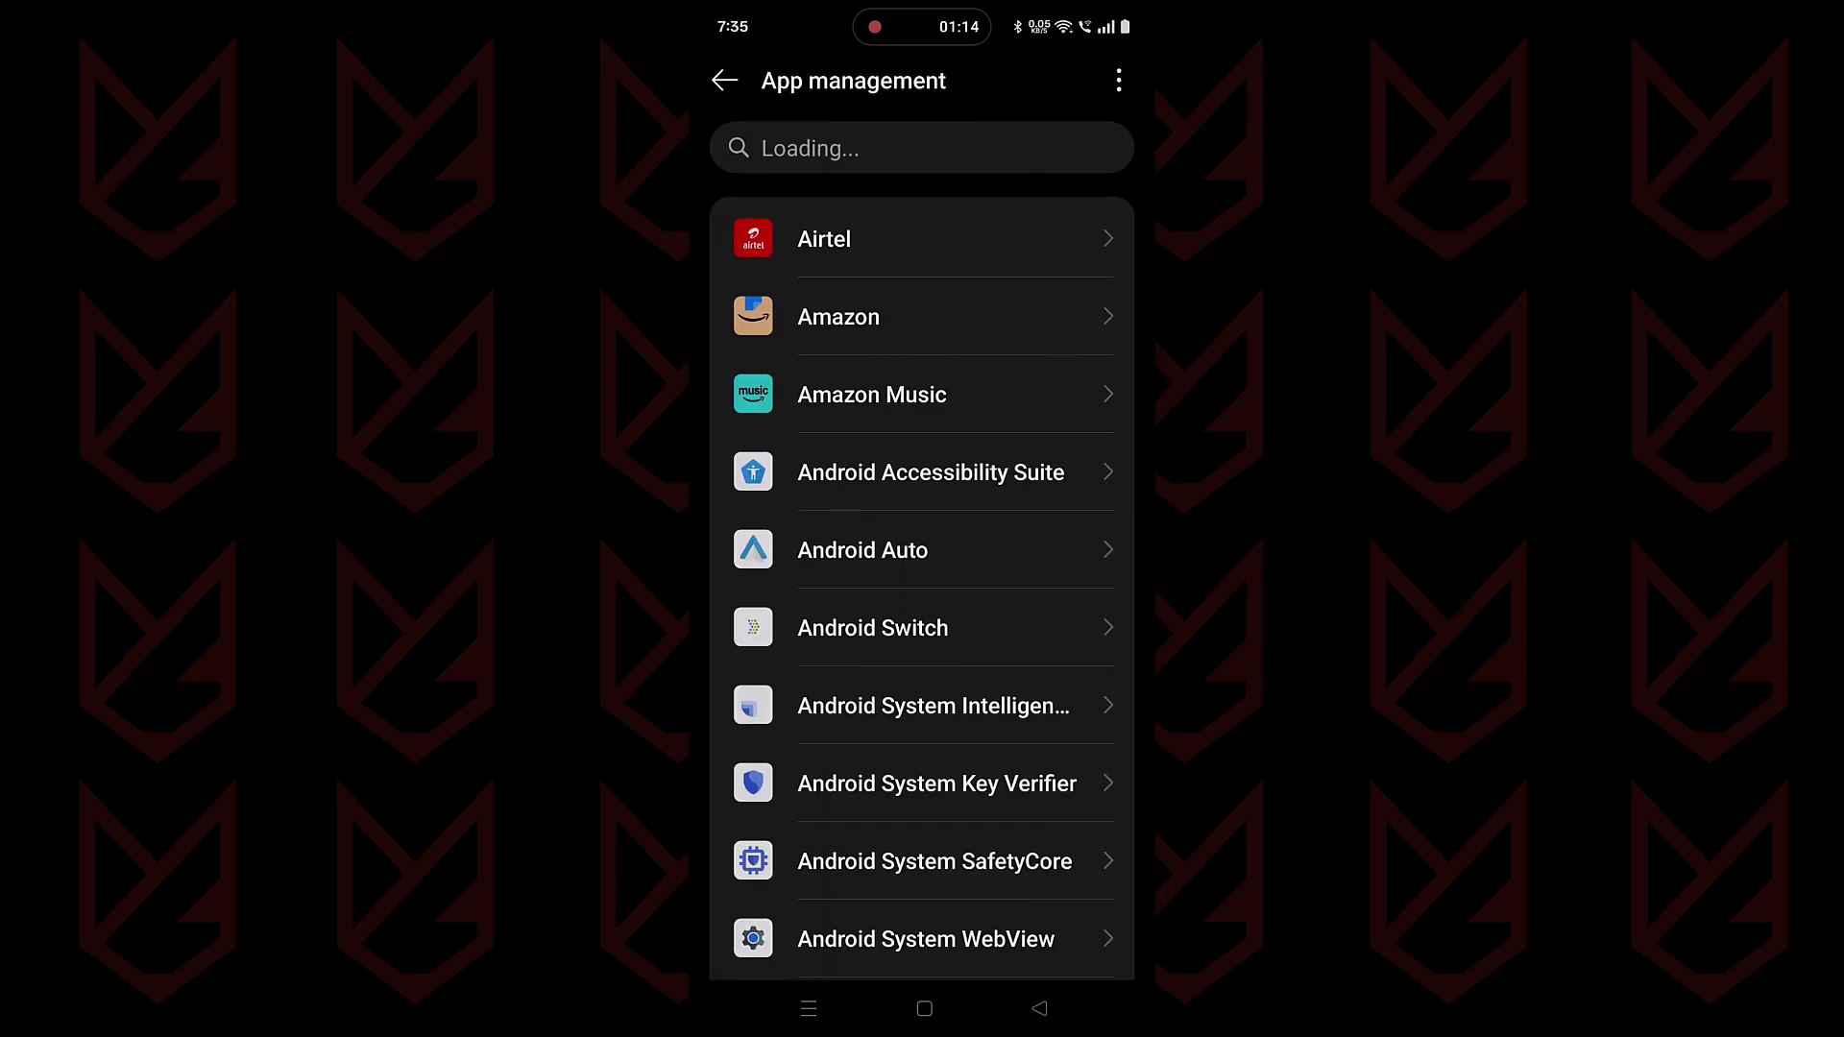
left_click(922, 148)
type("you")
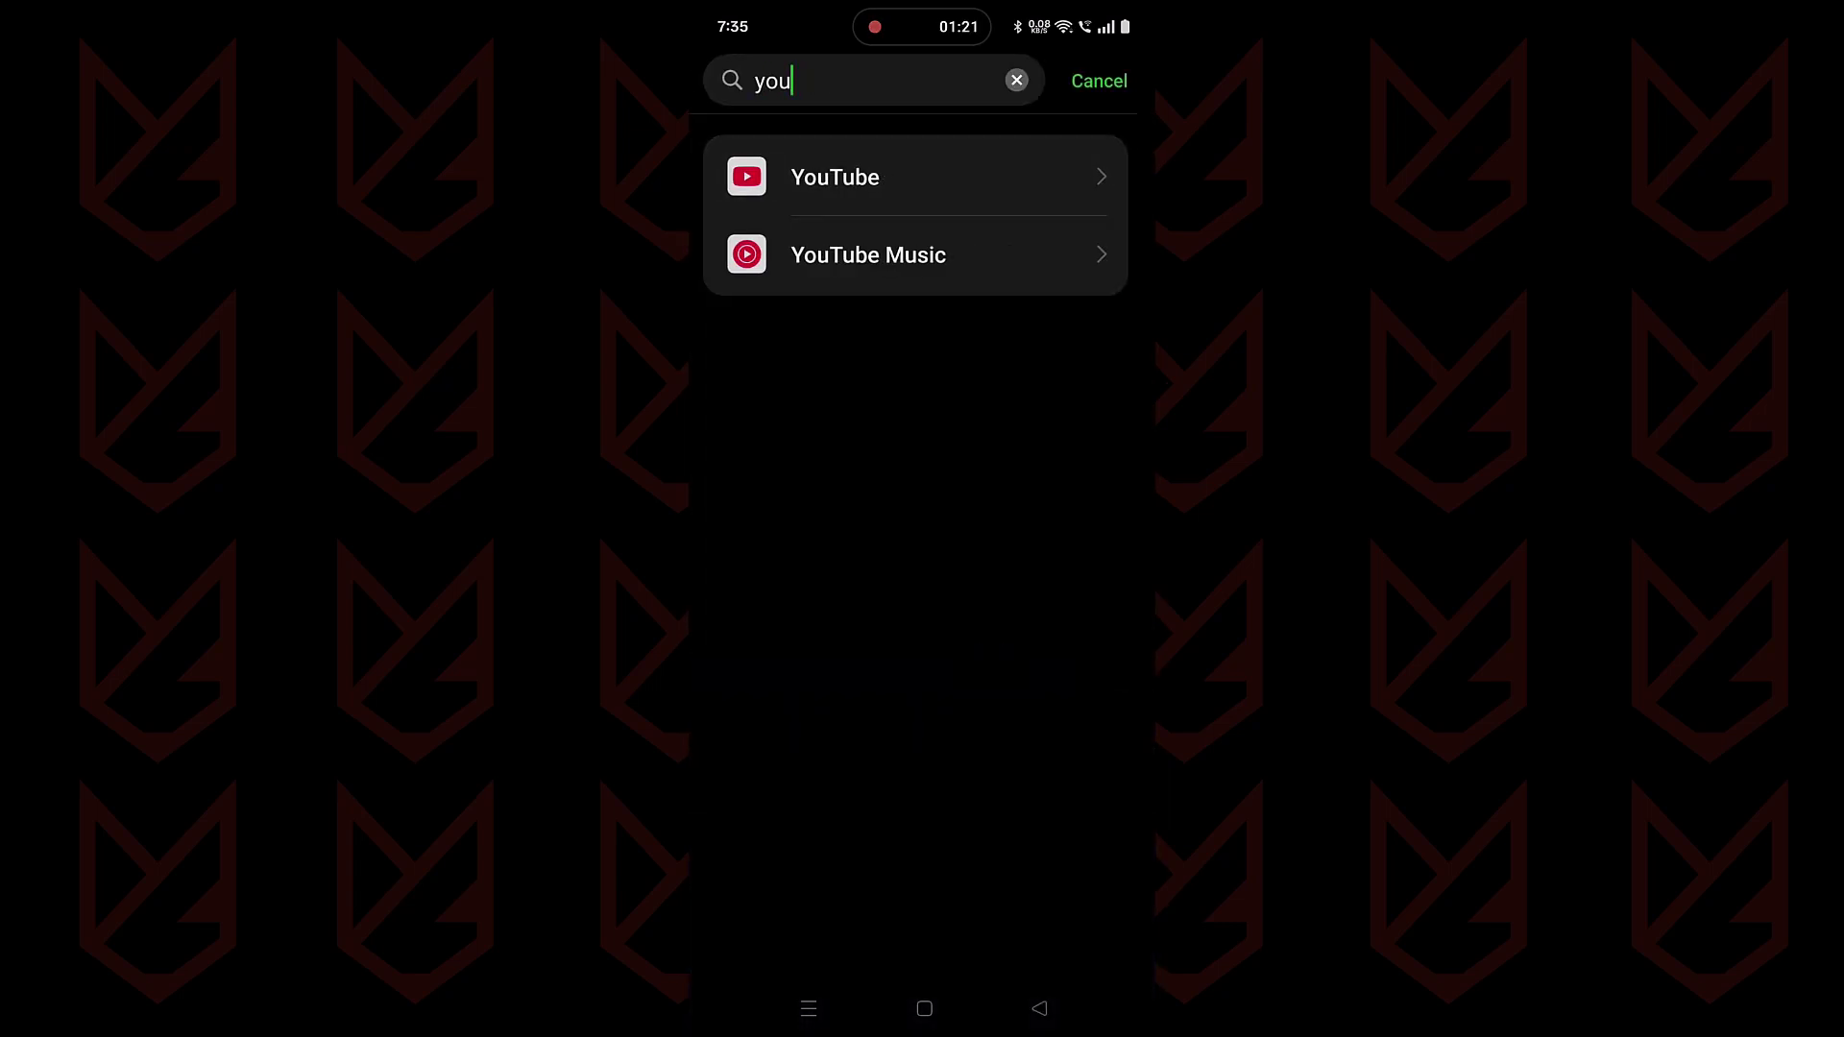
left_click(922, 172)
left_click(909, 548)
- Set YouTube's Camera and Microphone permissions to Don't allow
left_click(869, 606)
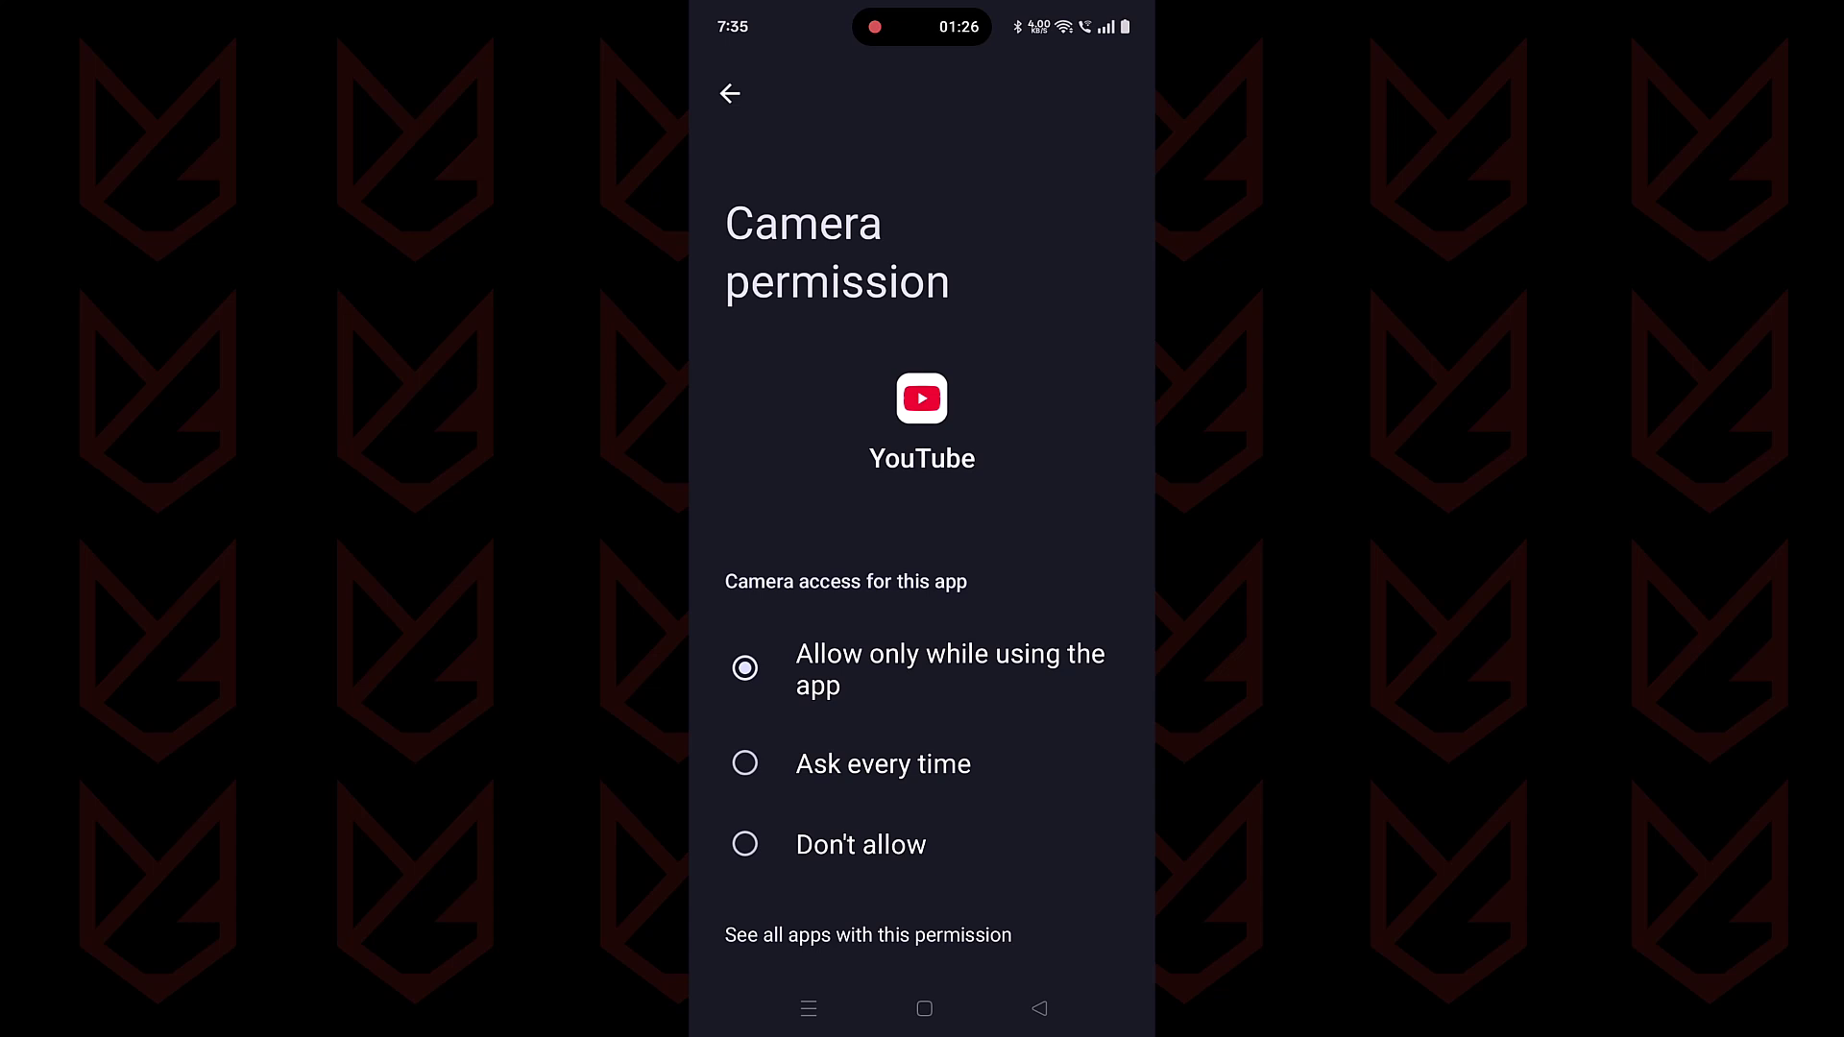
left_click(867, 853)
left_click(1039, 1008)
left_click(884, 601)
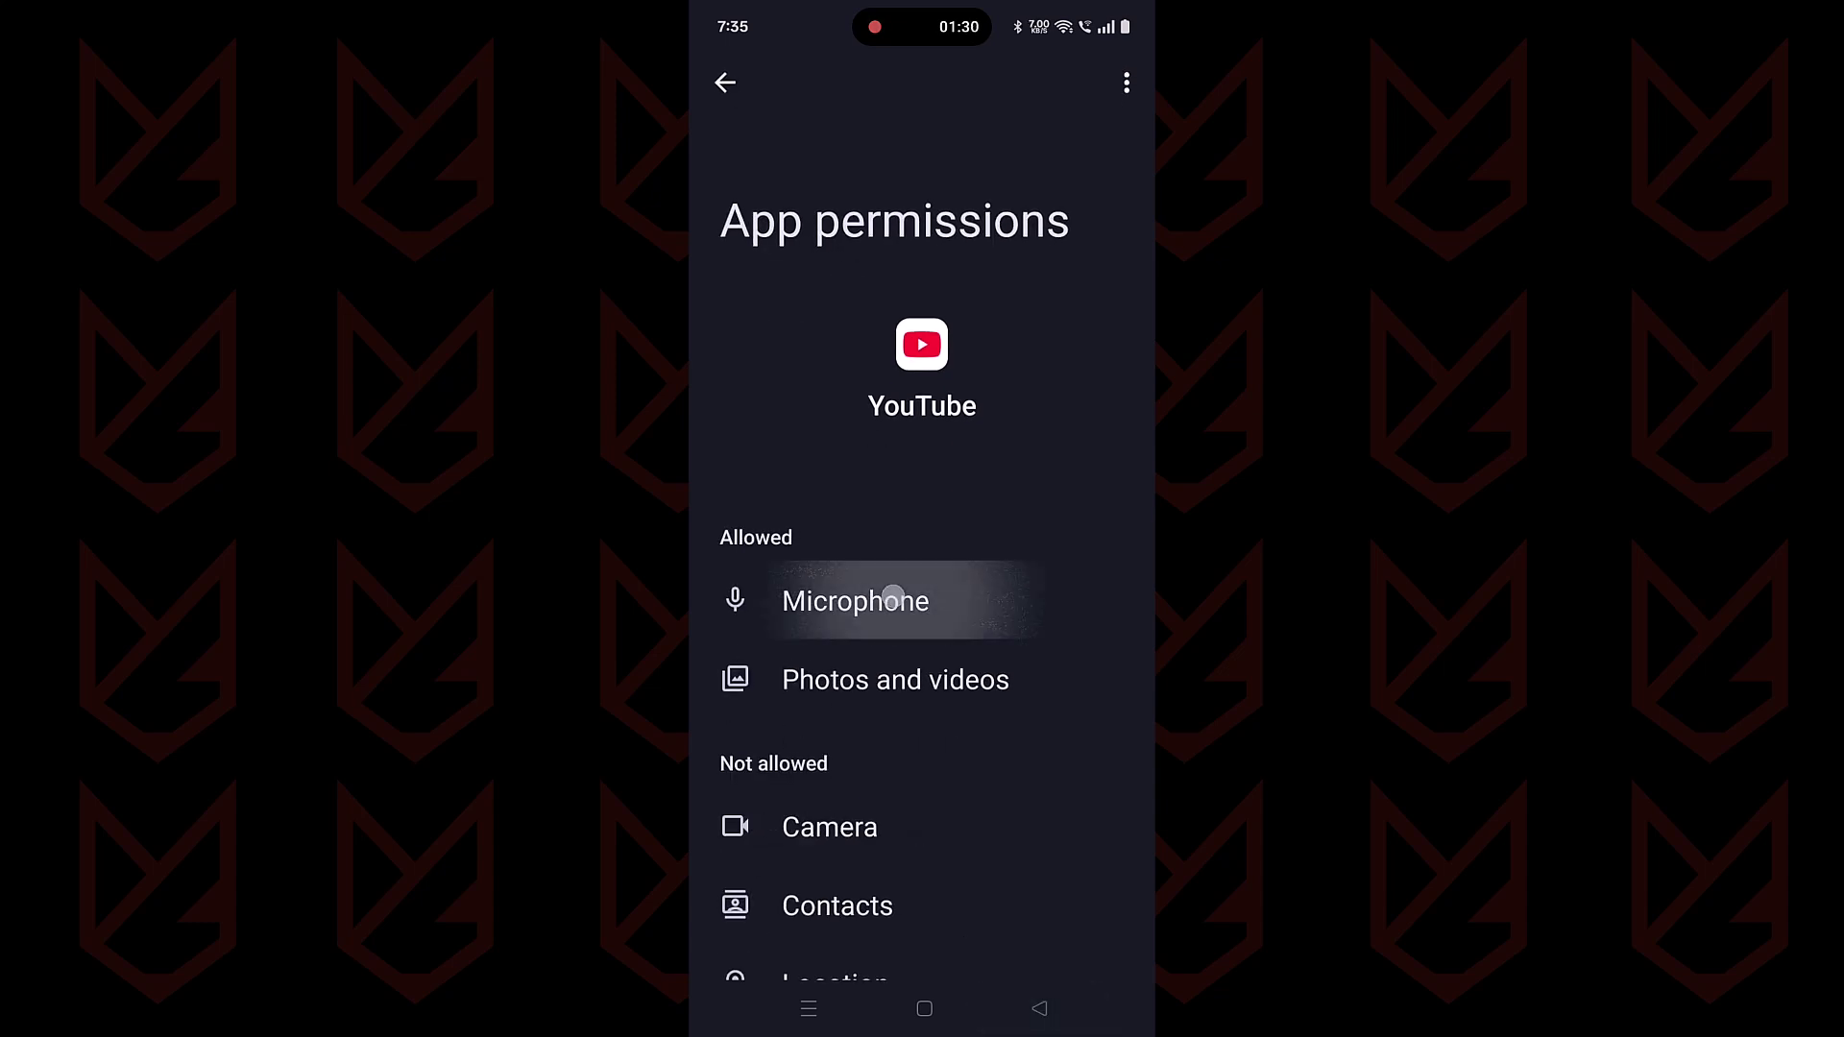
left_click(868, 847)
left_click(1039, 1009)
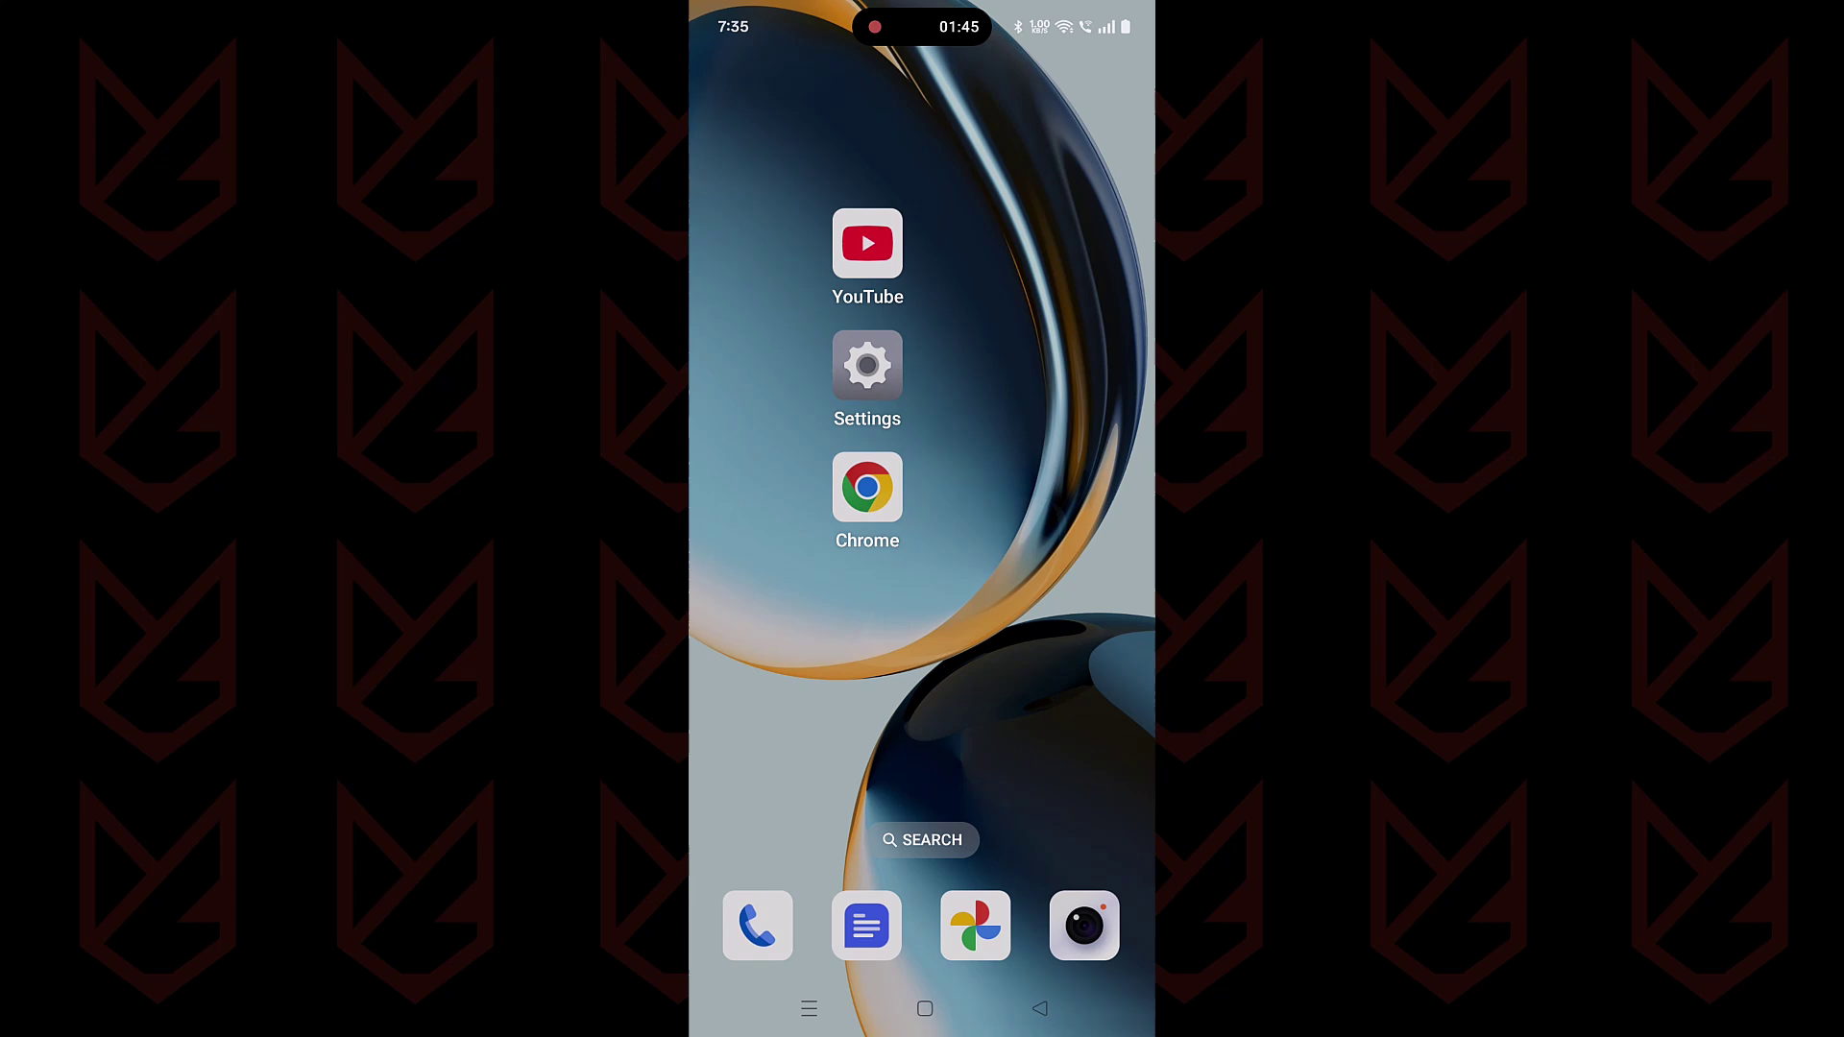
- In Chrome, load myaccount.google.com/permissions listing third-party apps with account access
left_click(867, 488)
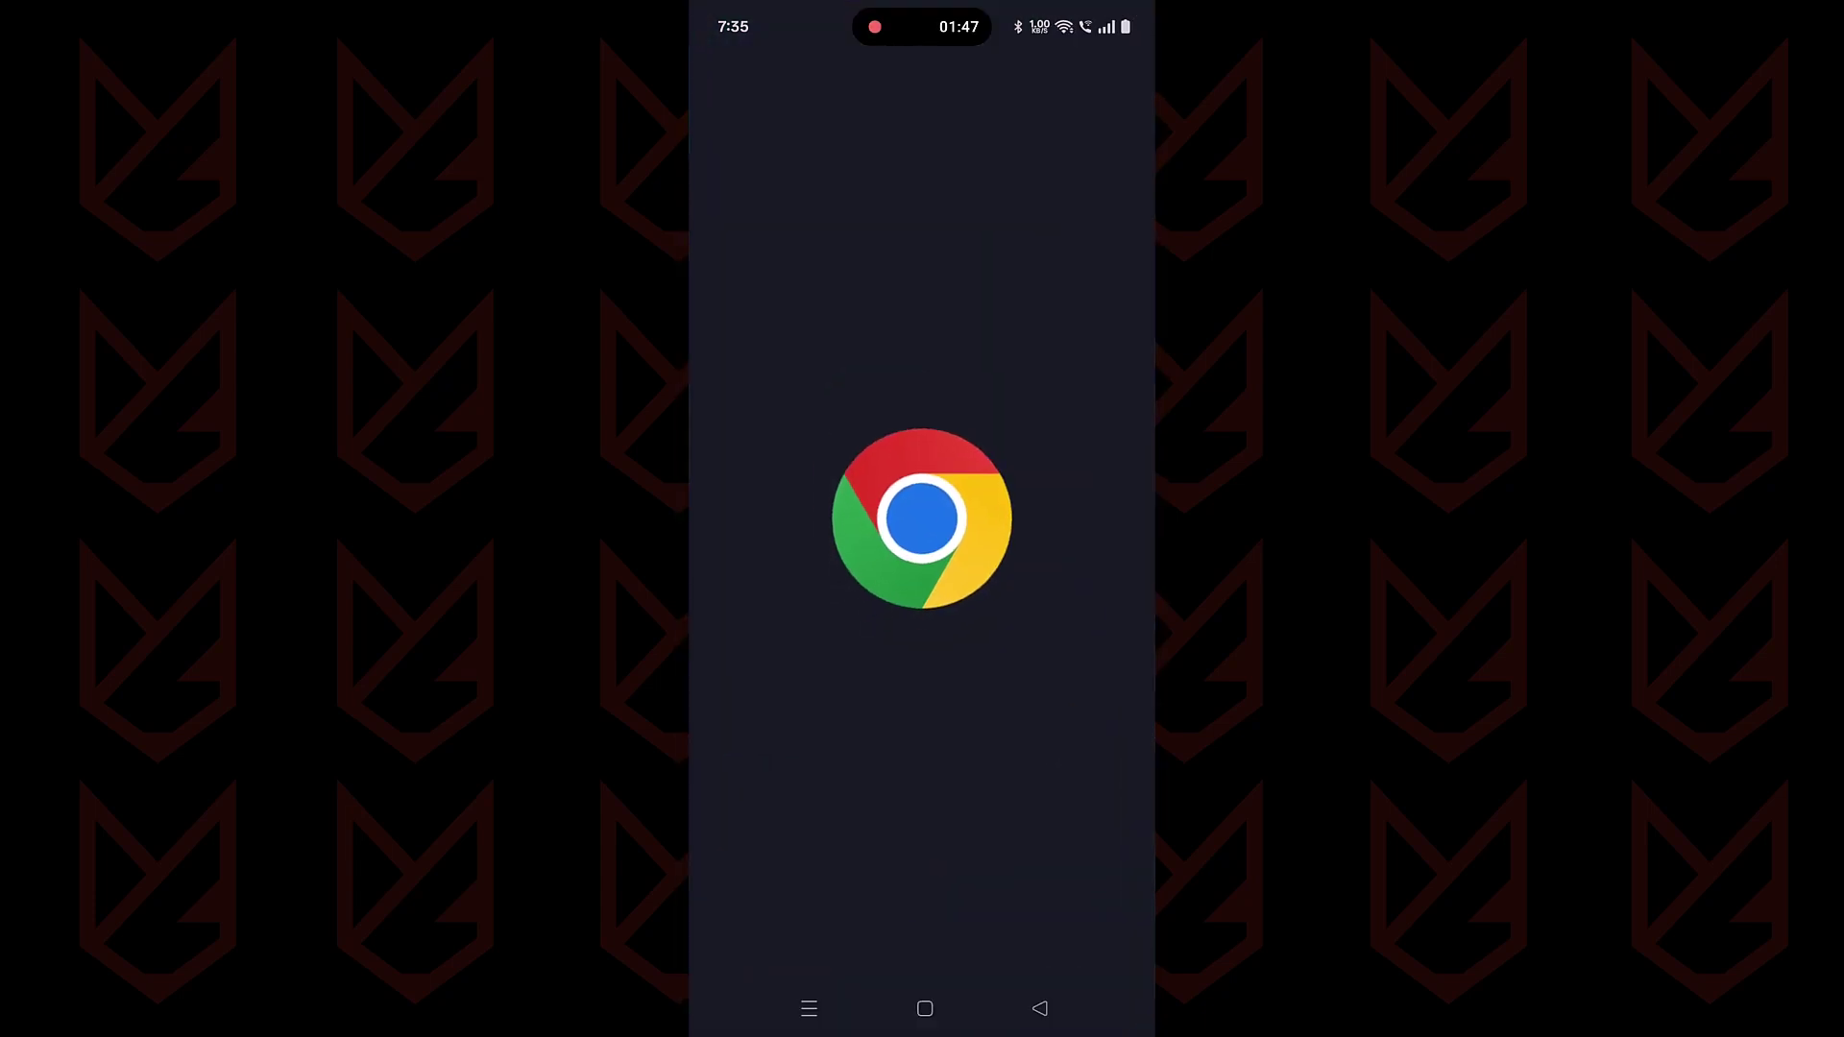
type("myaccount.go")
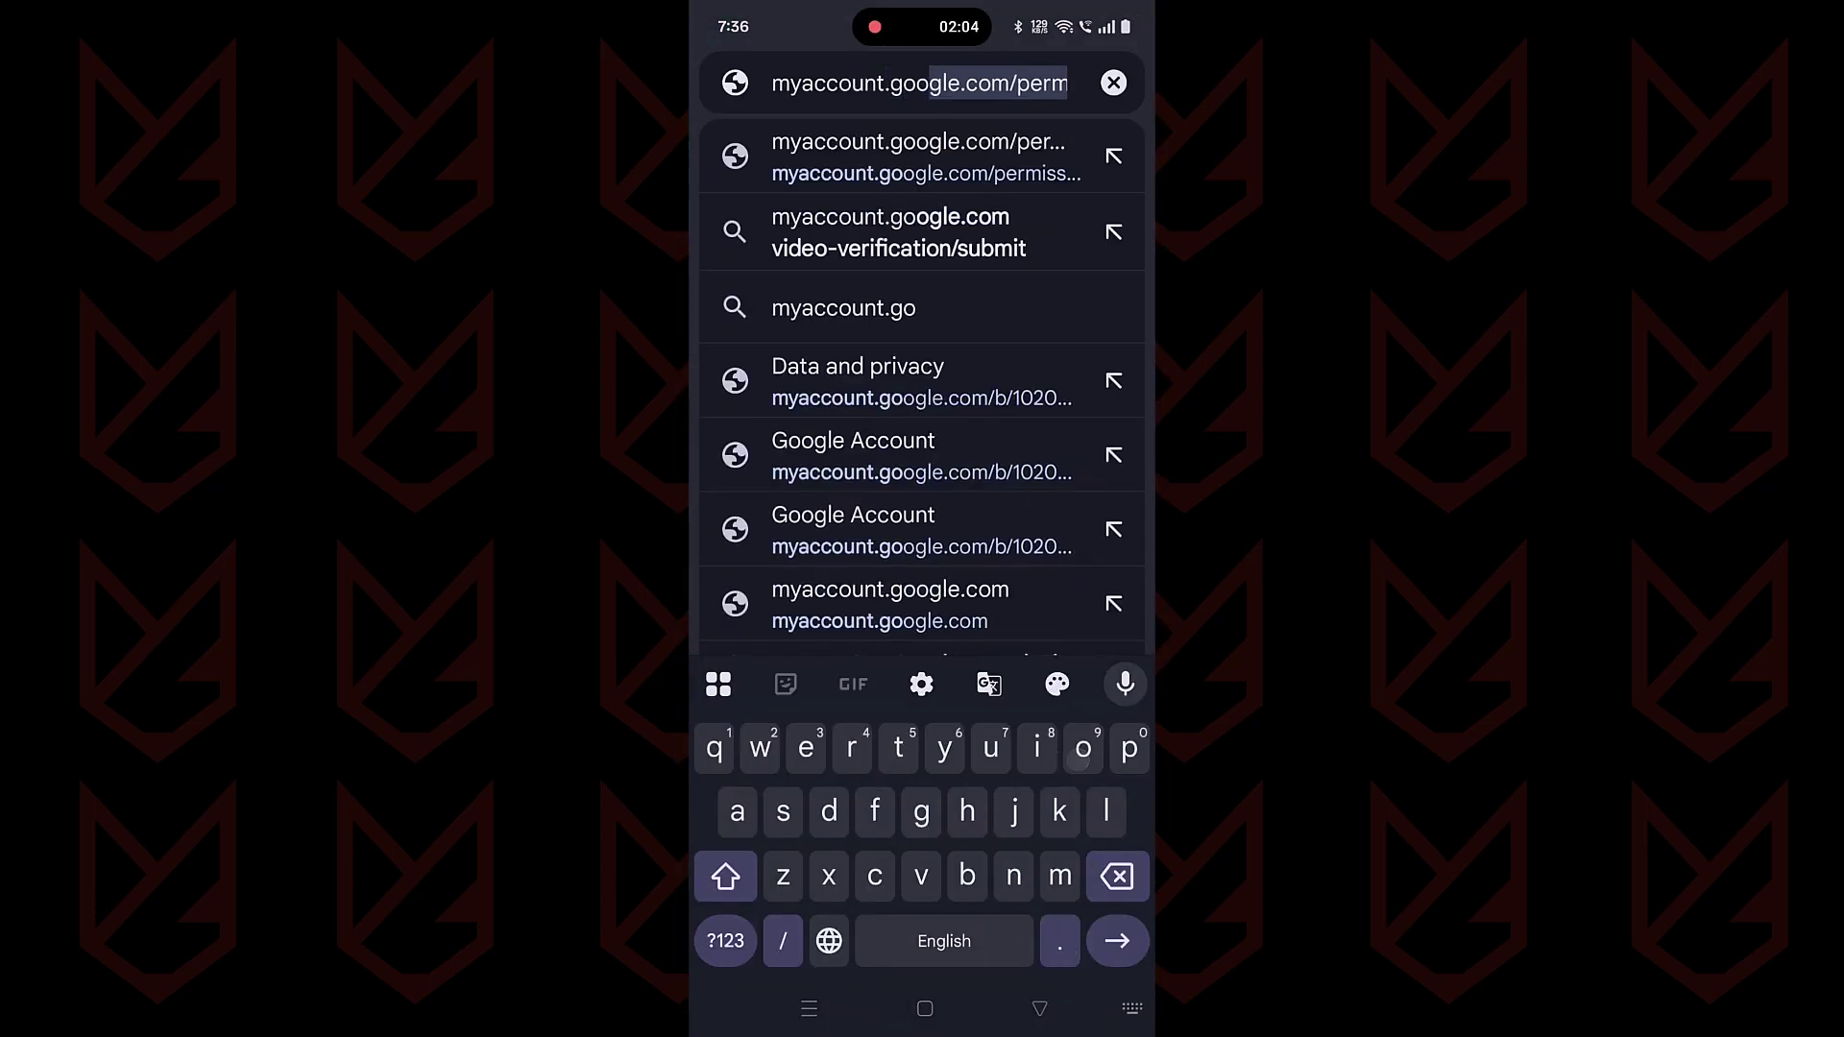
type("ogle.com/p")
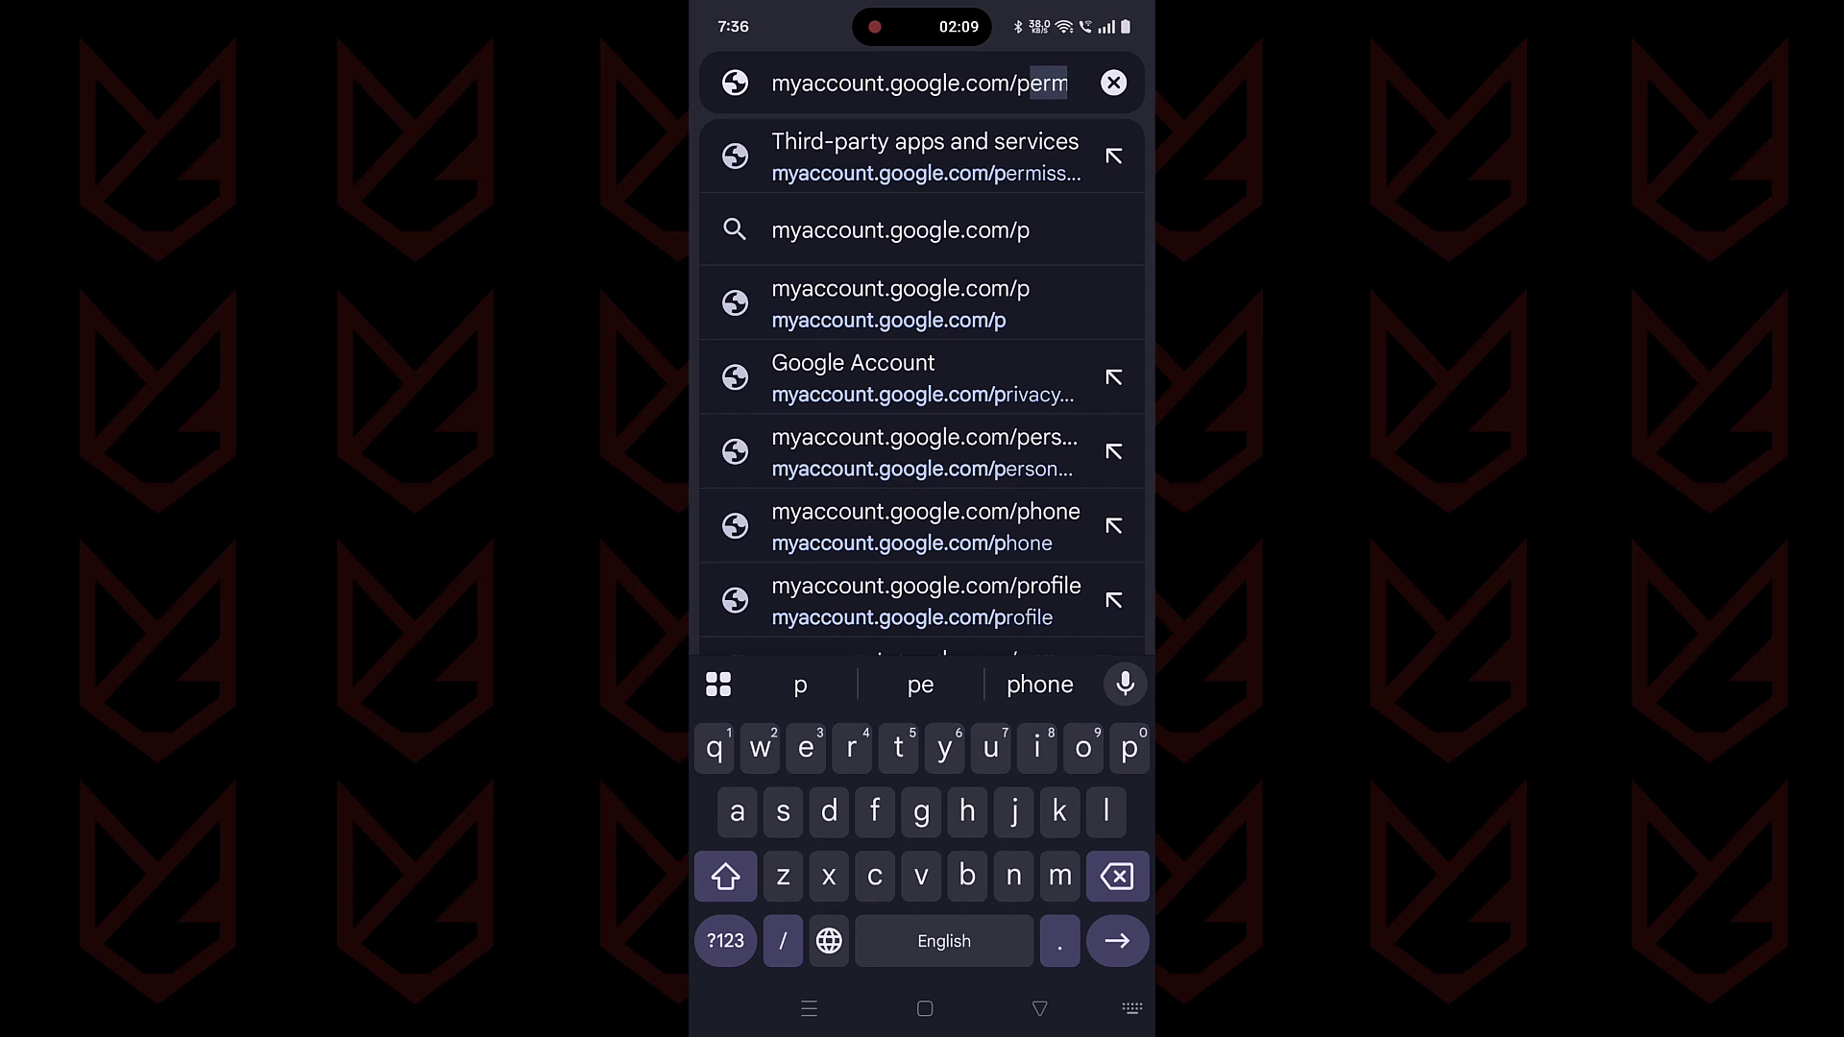
type("ermissions")
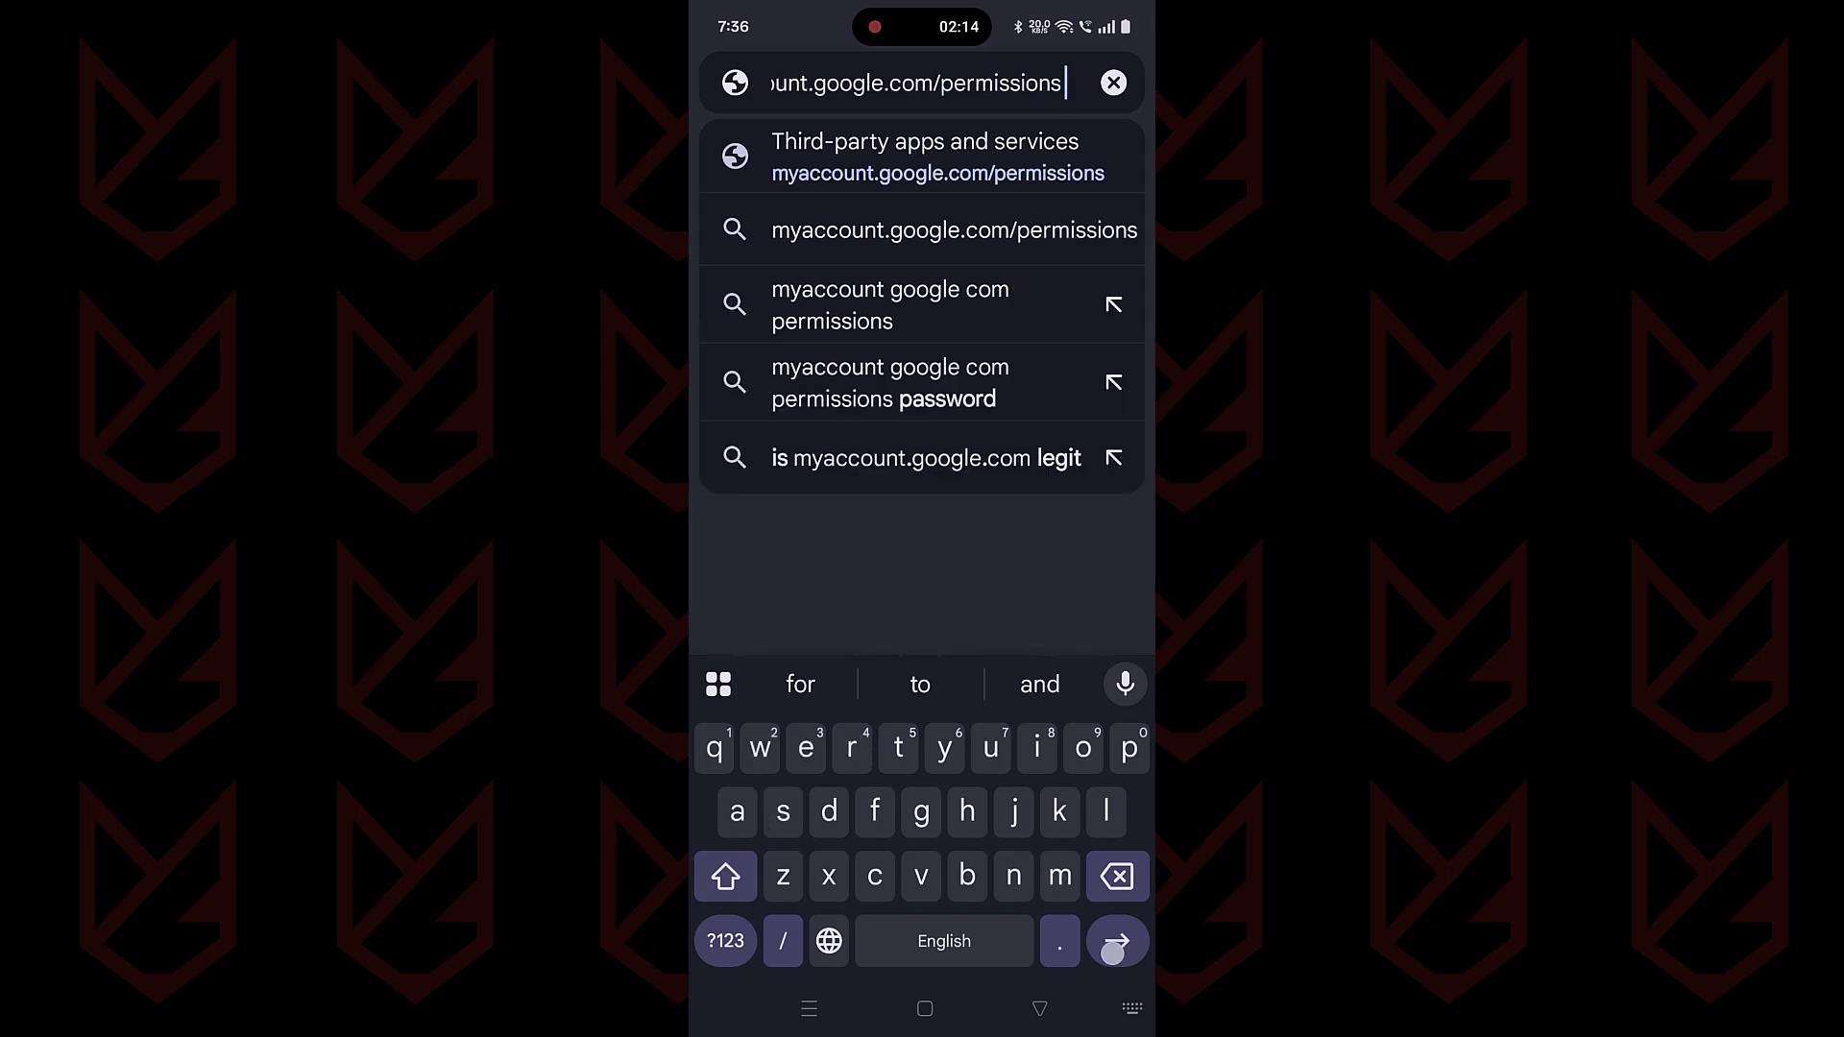
left_click(1117, 941)
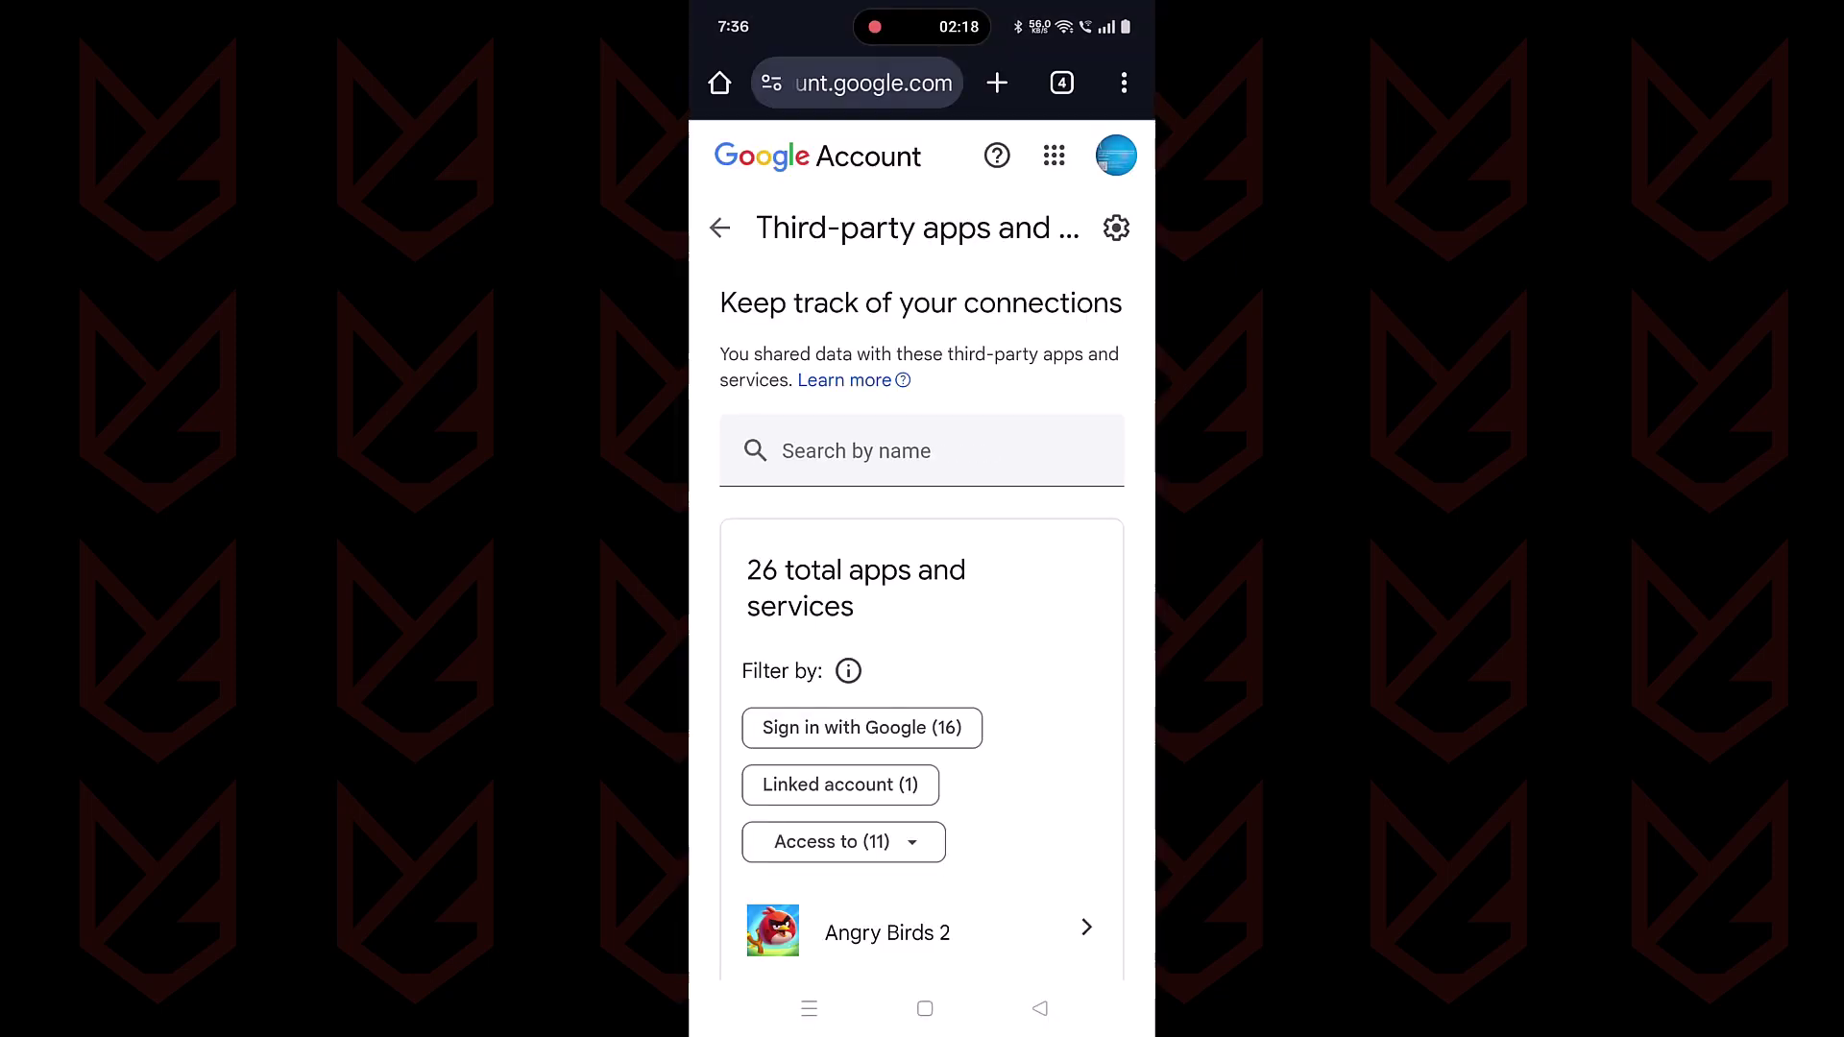
scroll(718, 546, "down", 2)
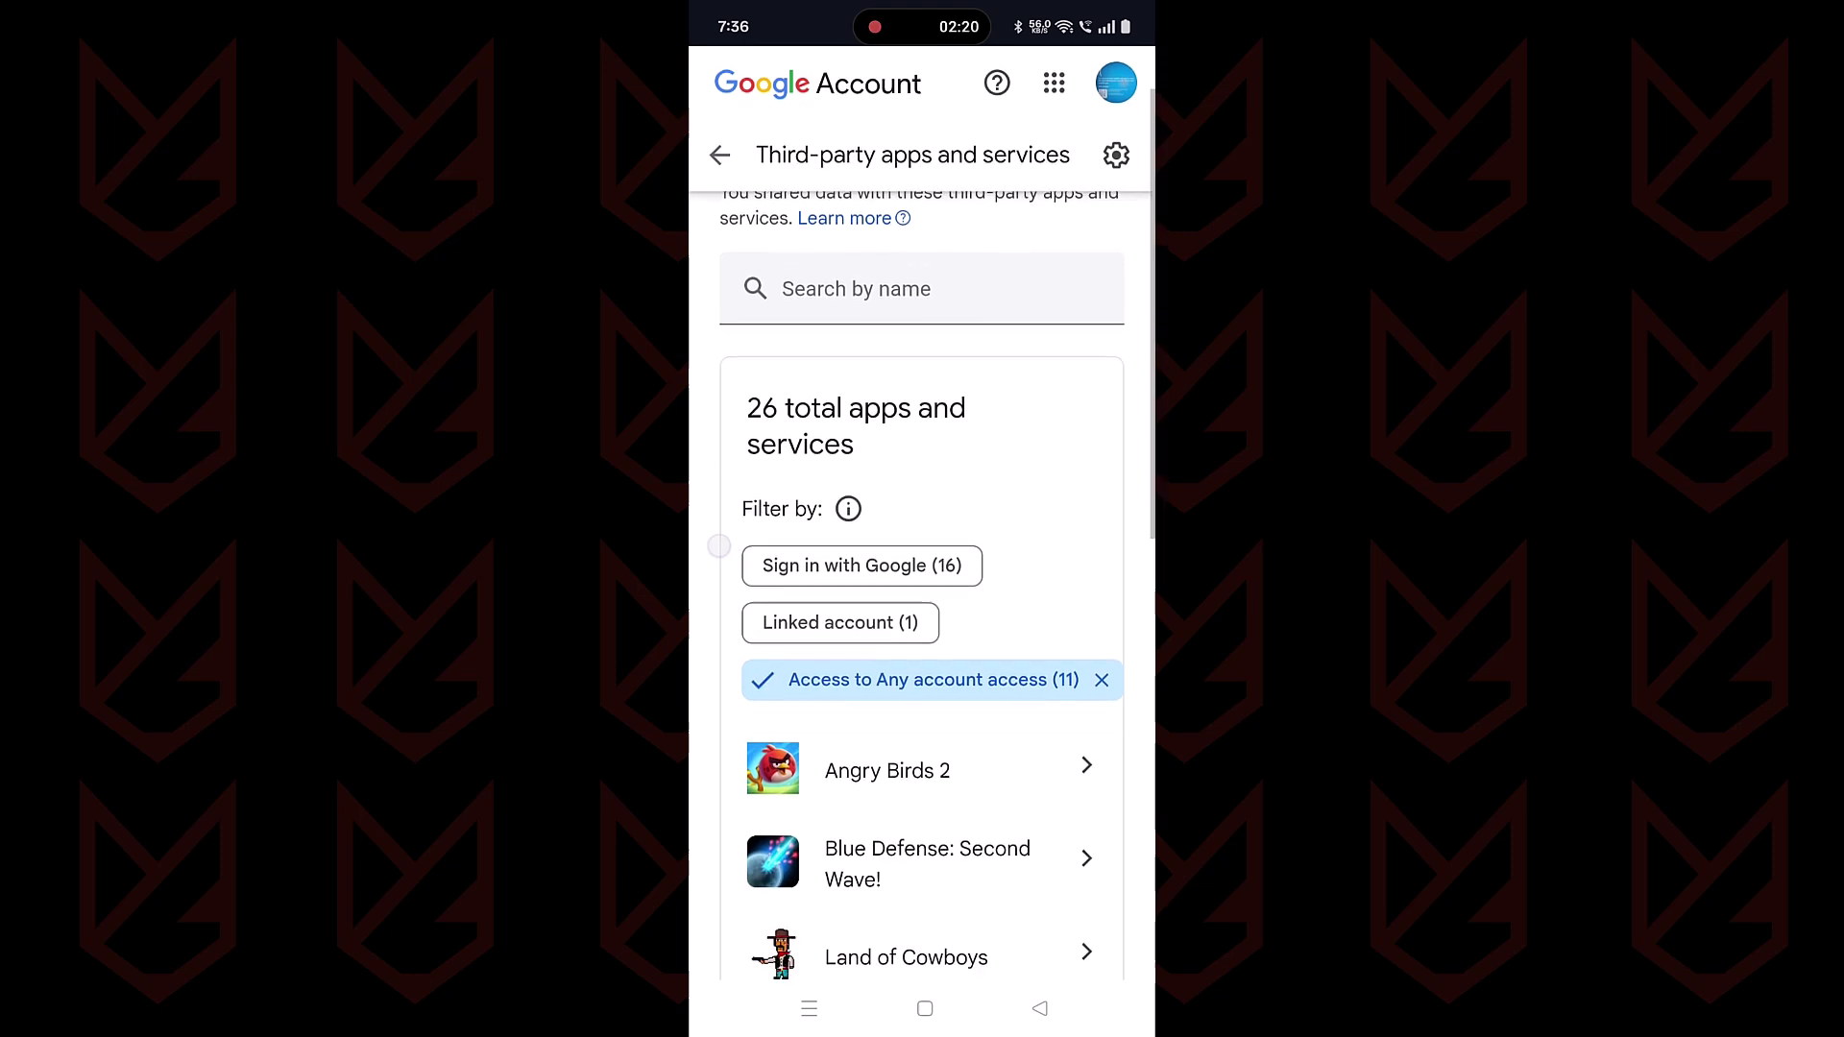
scroll(718, 547, "down", 2)
scroll(740, 638, "down", 3)
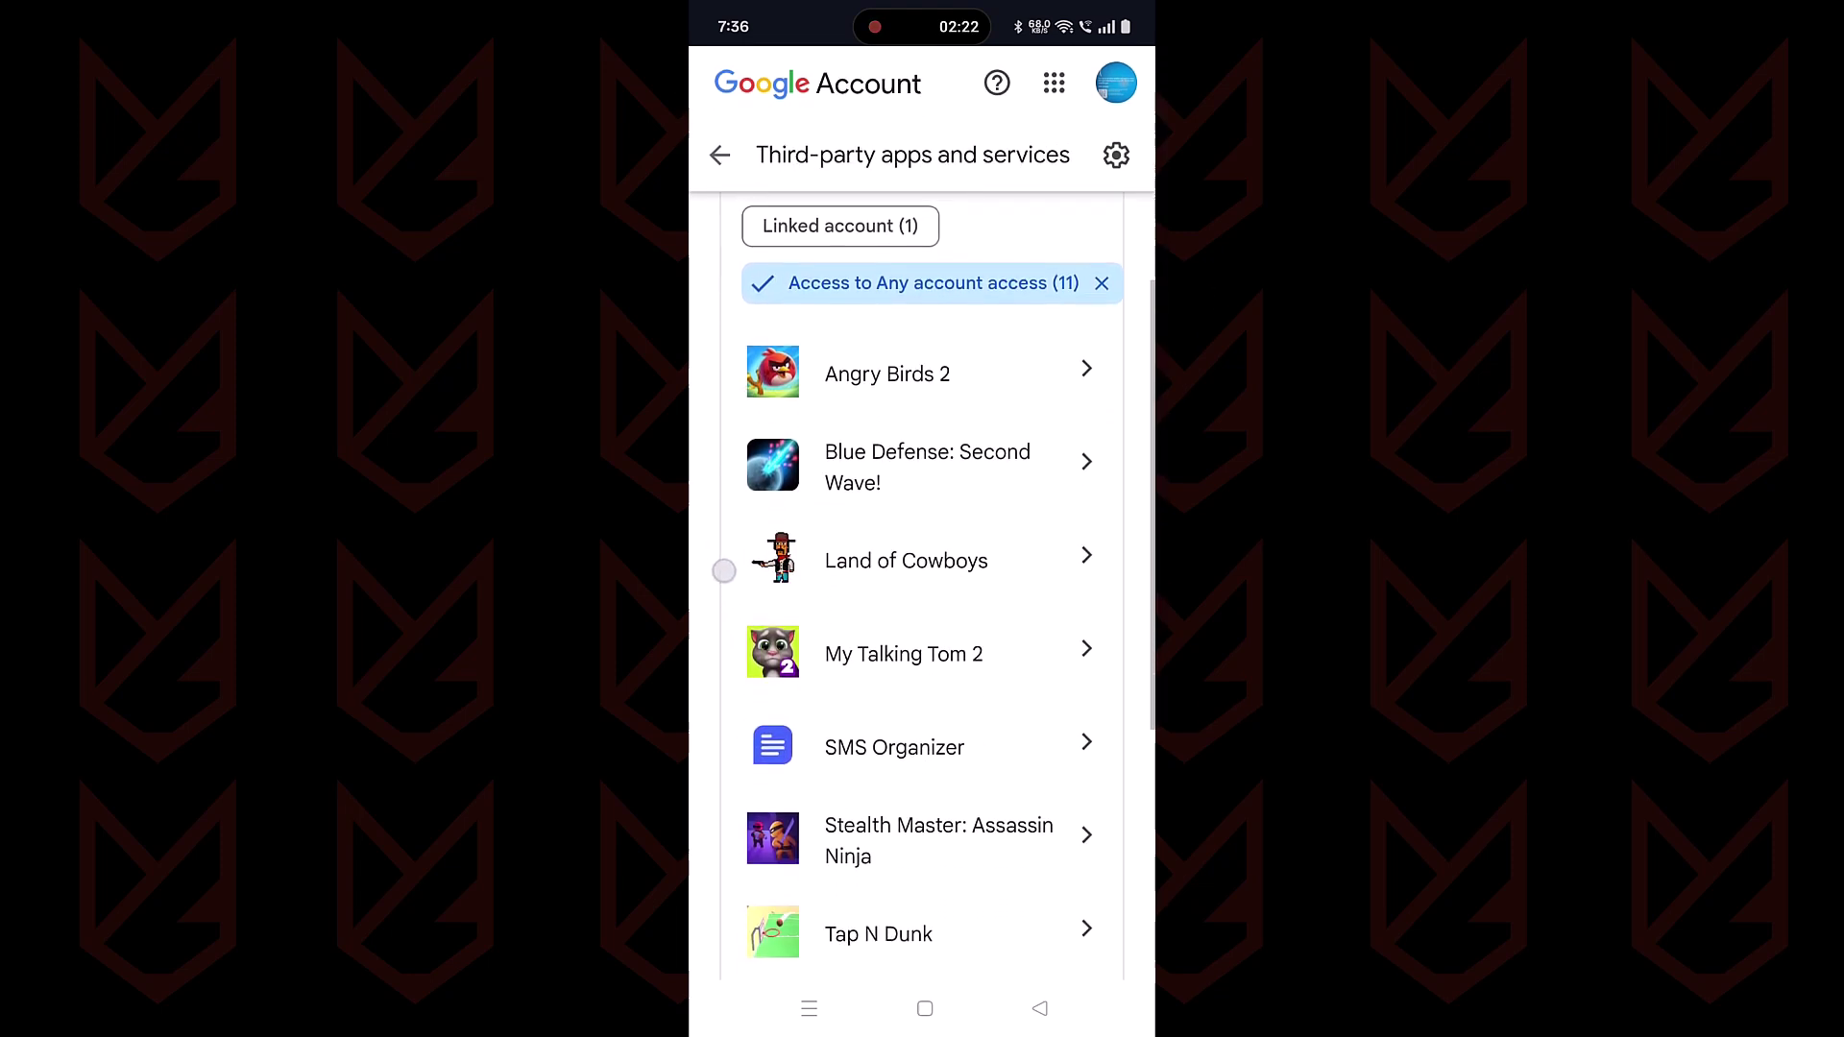
scroll(723, 570, "down", 1)
scroll(724, 510, "up", 3)
scroll(741, 701, "up", 2)
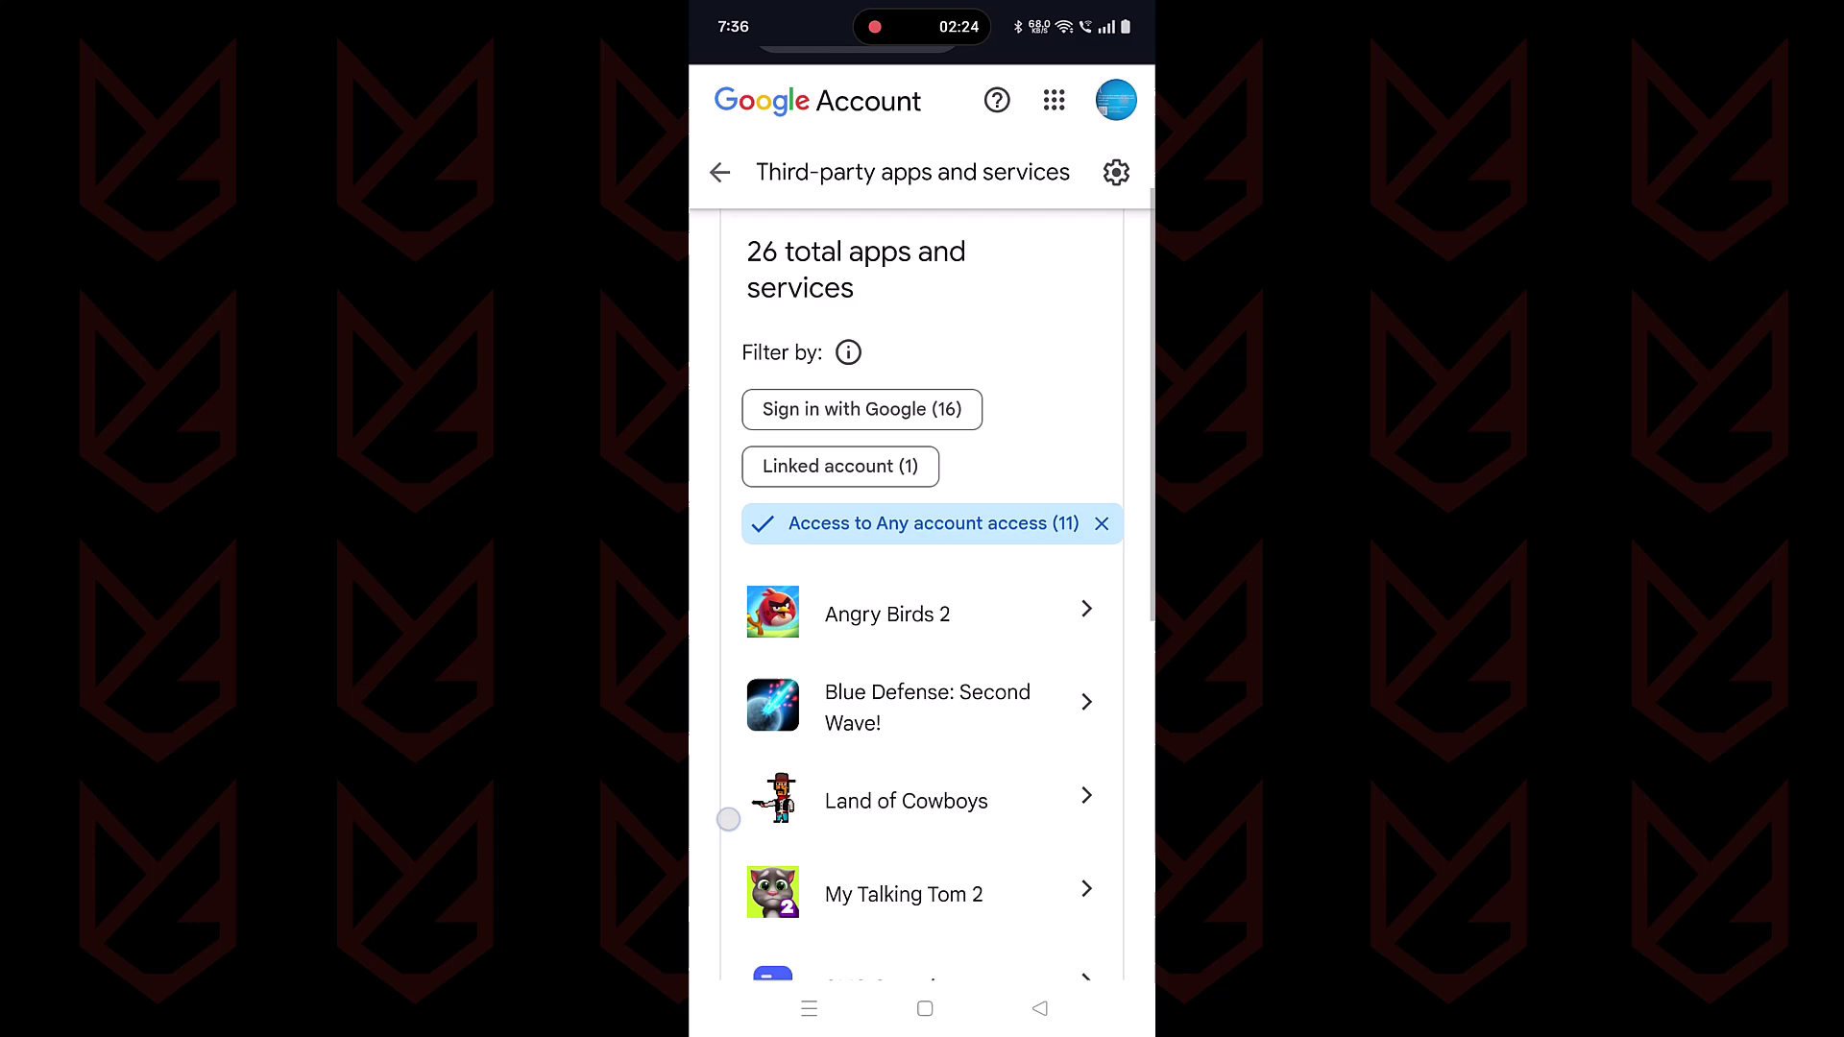
scroll(727, 820, "up", 3)
scroll(741, 672, "down", 1)
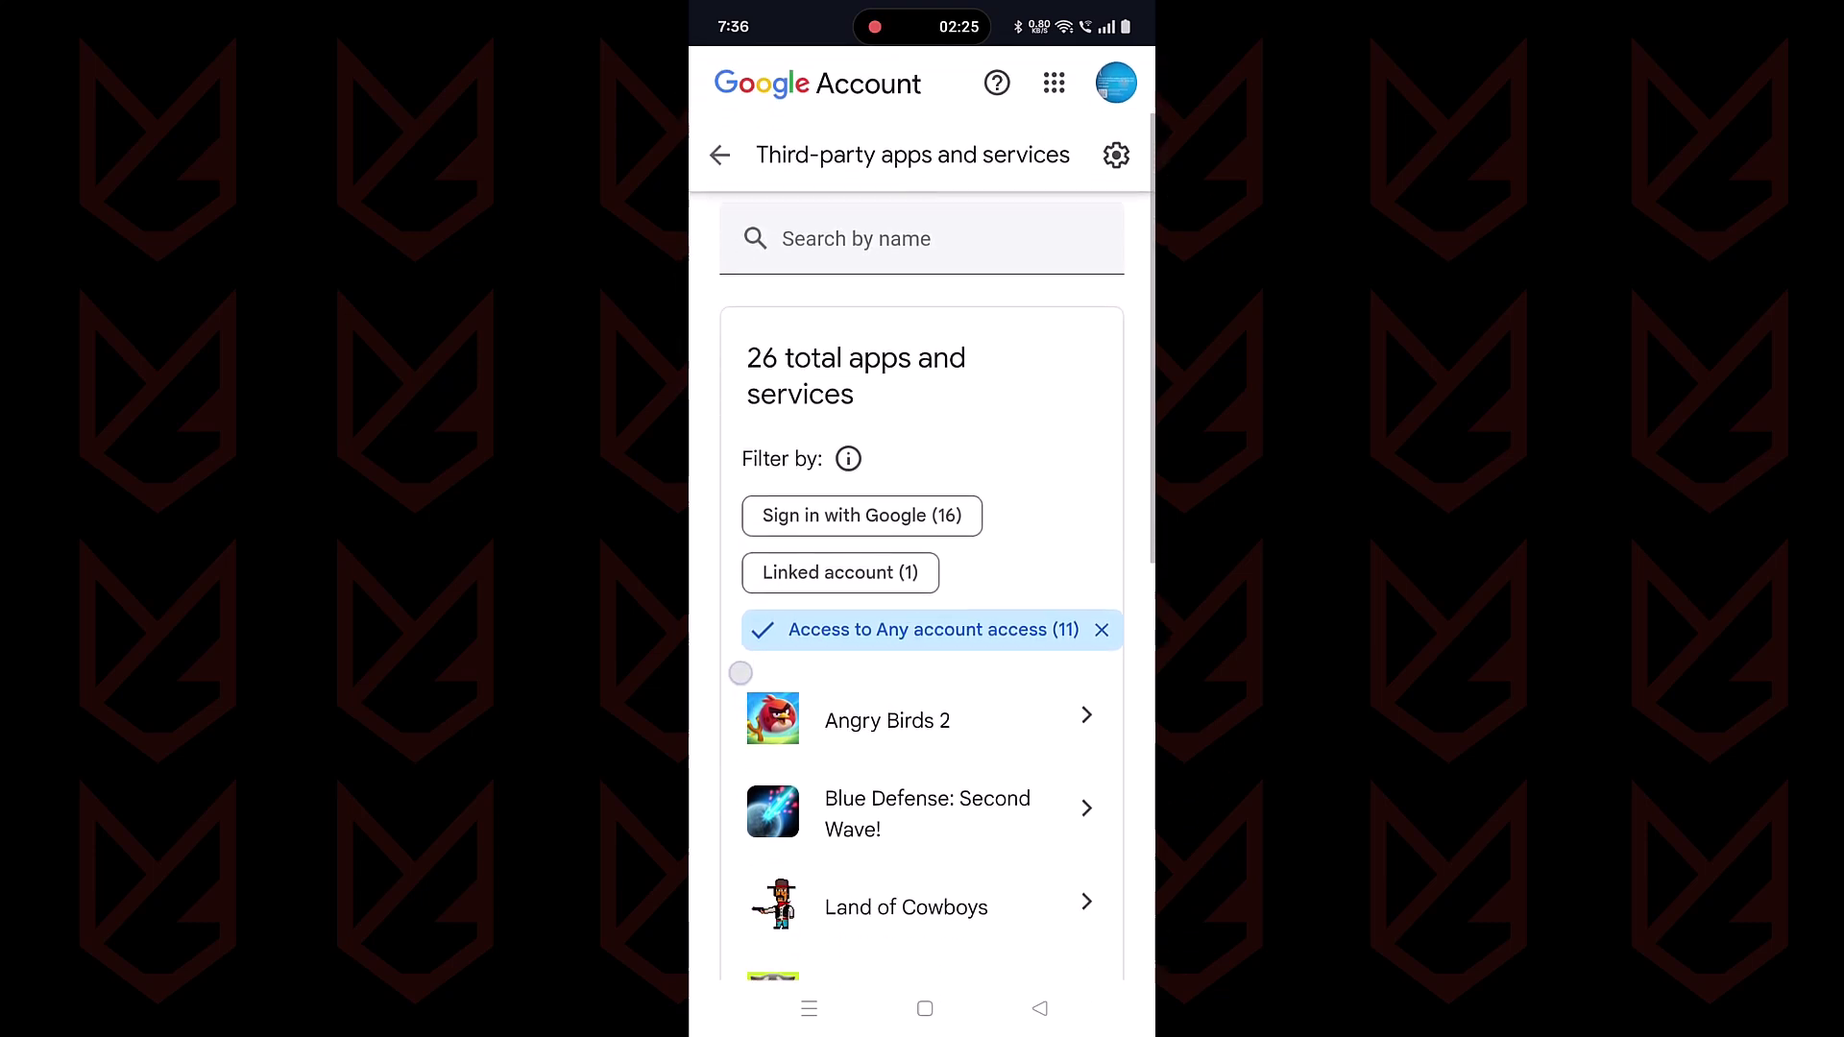
scroll(741, 674, "down", 1)
scroll(716, 593, "down", 1)
scroll(763, 797, "up", 1)
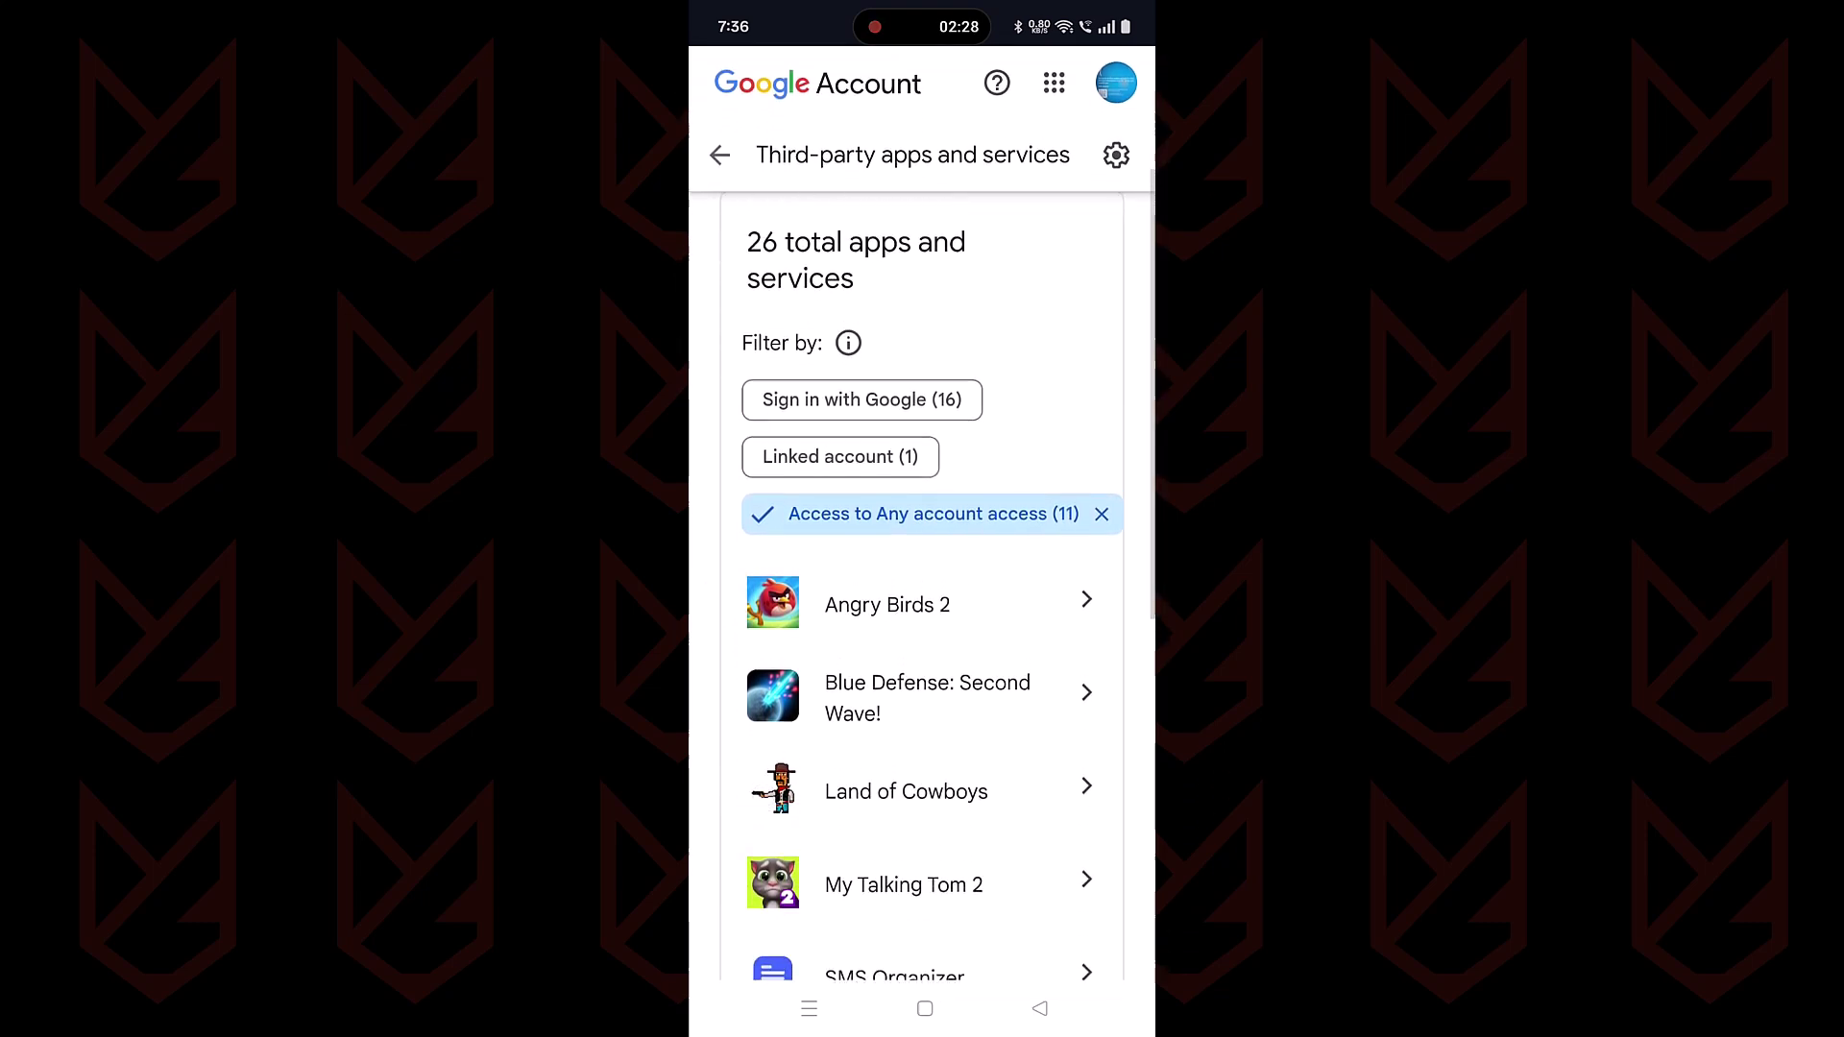
- Remove all Google Account connections for Angry Birds 2 and confirm
left_click(888, 603)
scroll(922, 577, "down", 1)
scroll(923, 577, "down", 2)
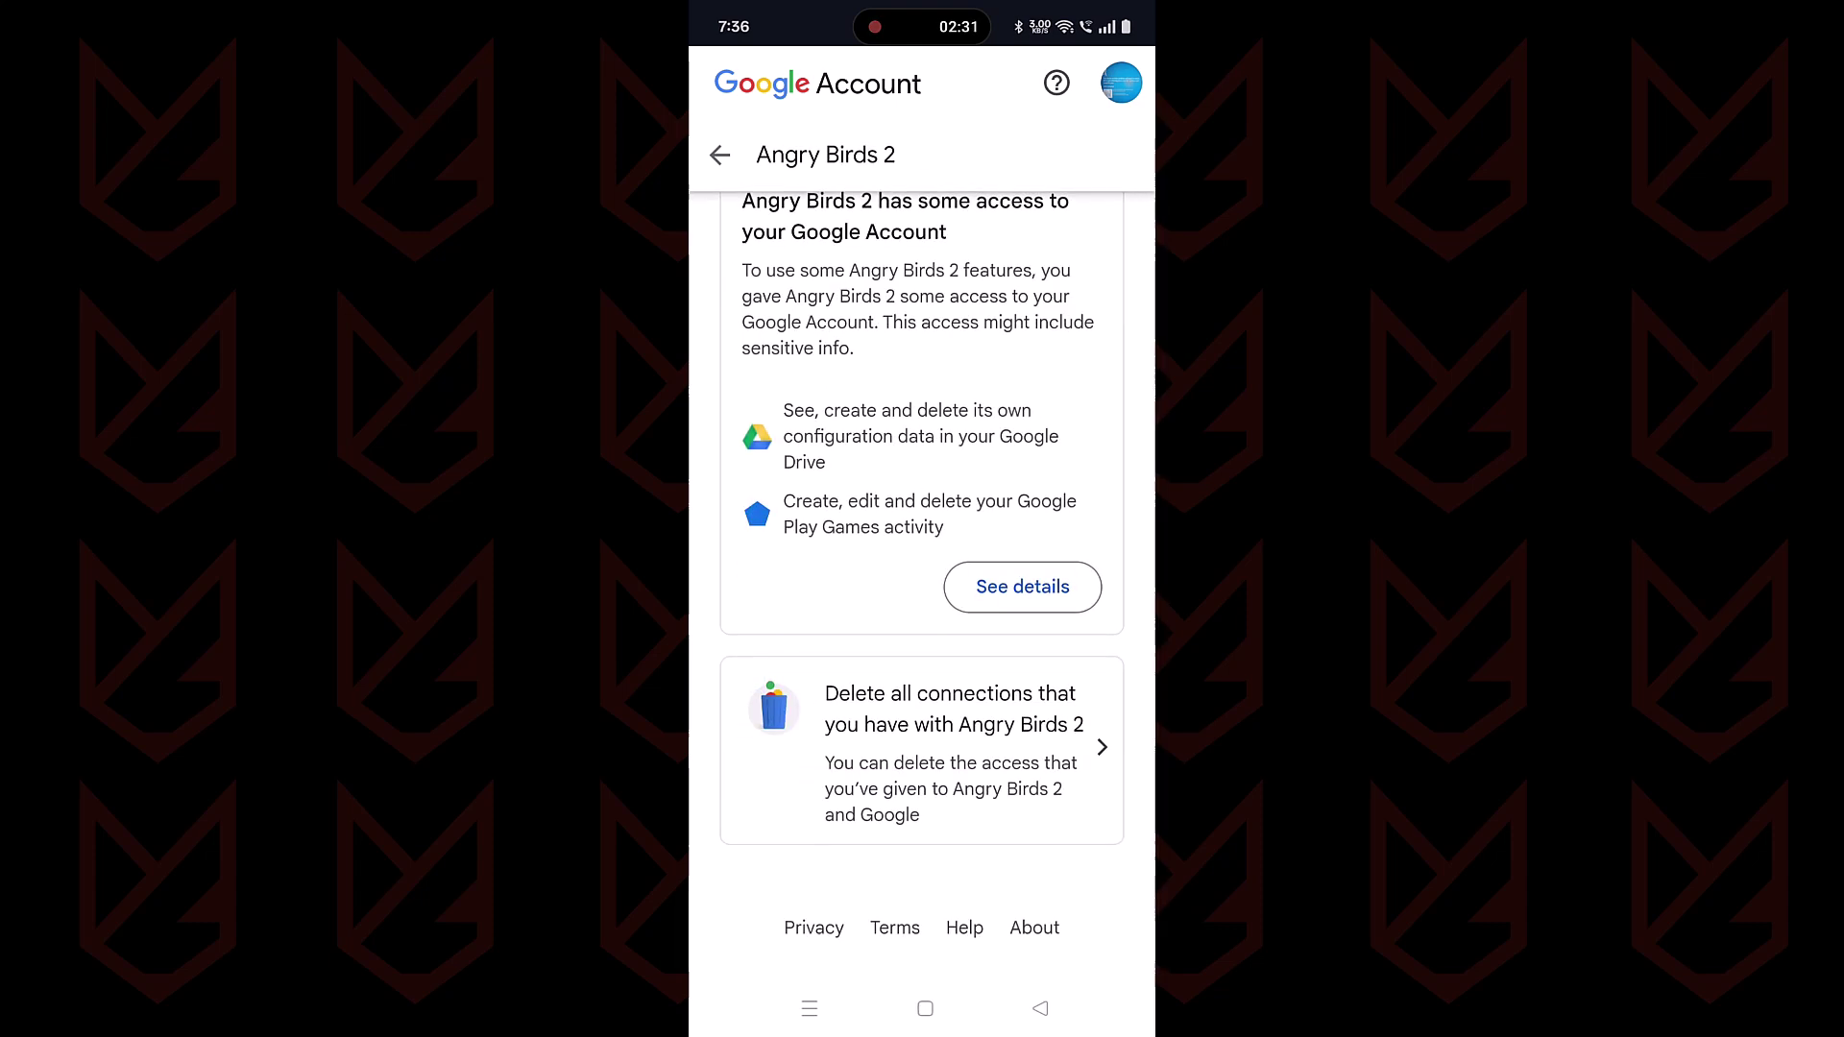
left_click(922, 749)
left_click(1053, 878)
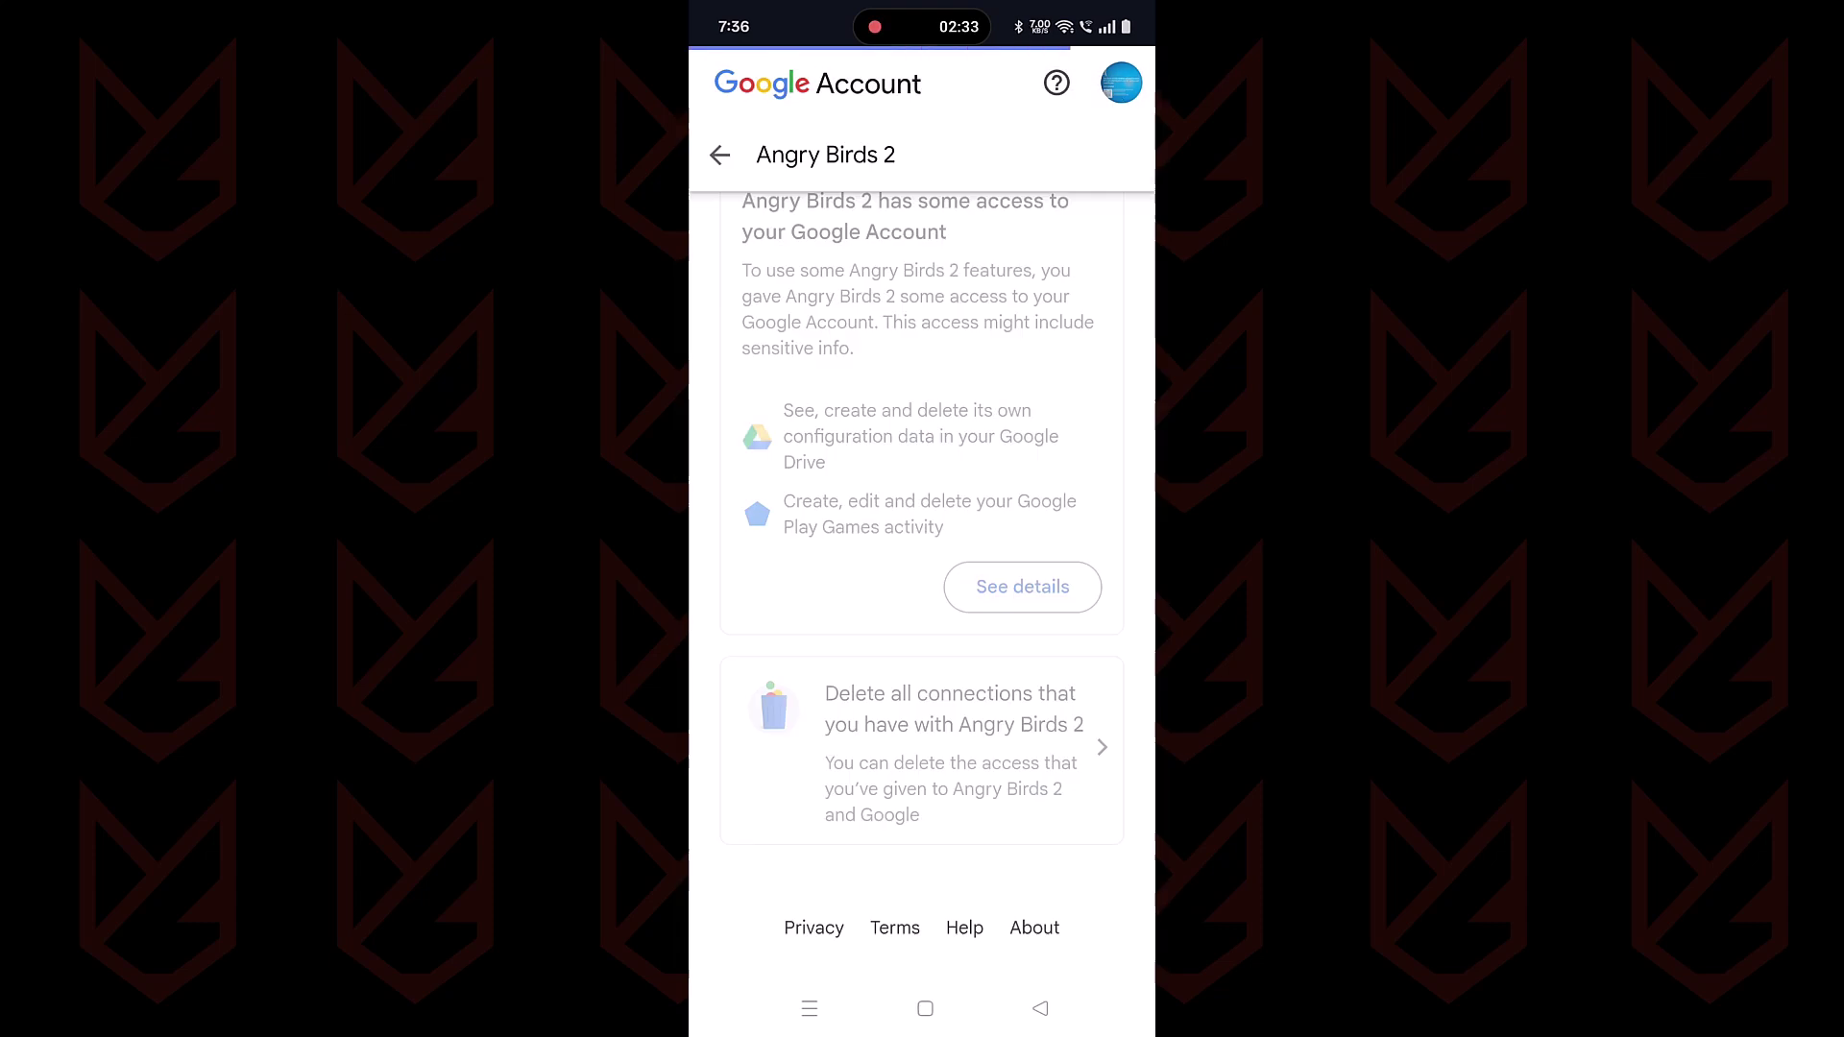
- Remove all Google Account connections for Blue Defense: Second Wave! and confirm
left_click(906, 659)
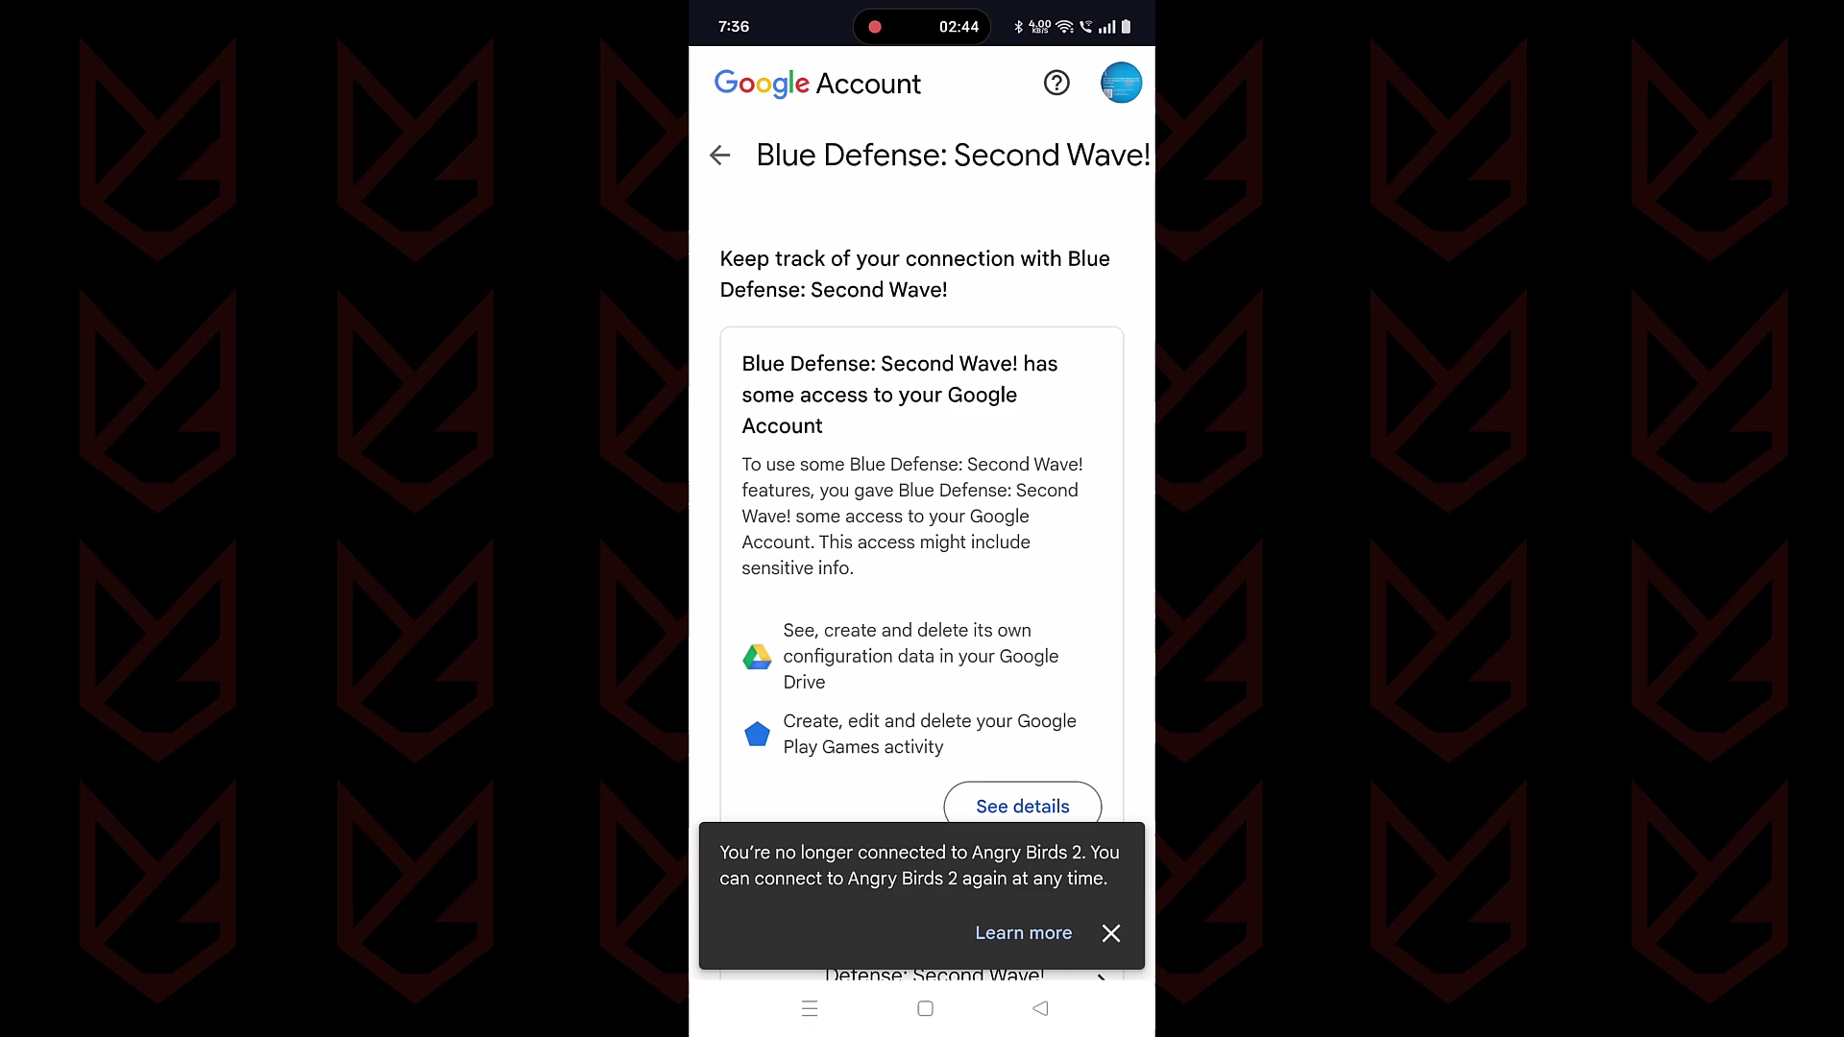
scroll(922, 577, "down", 2)
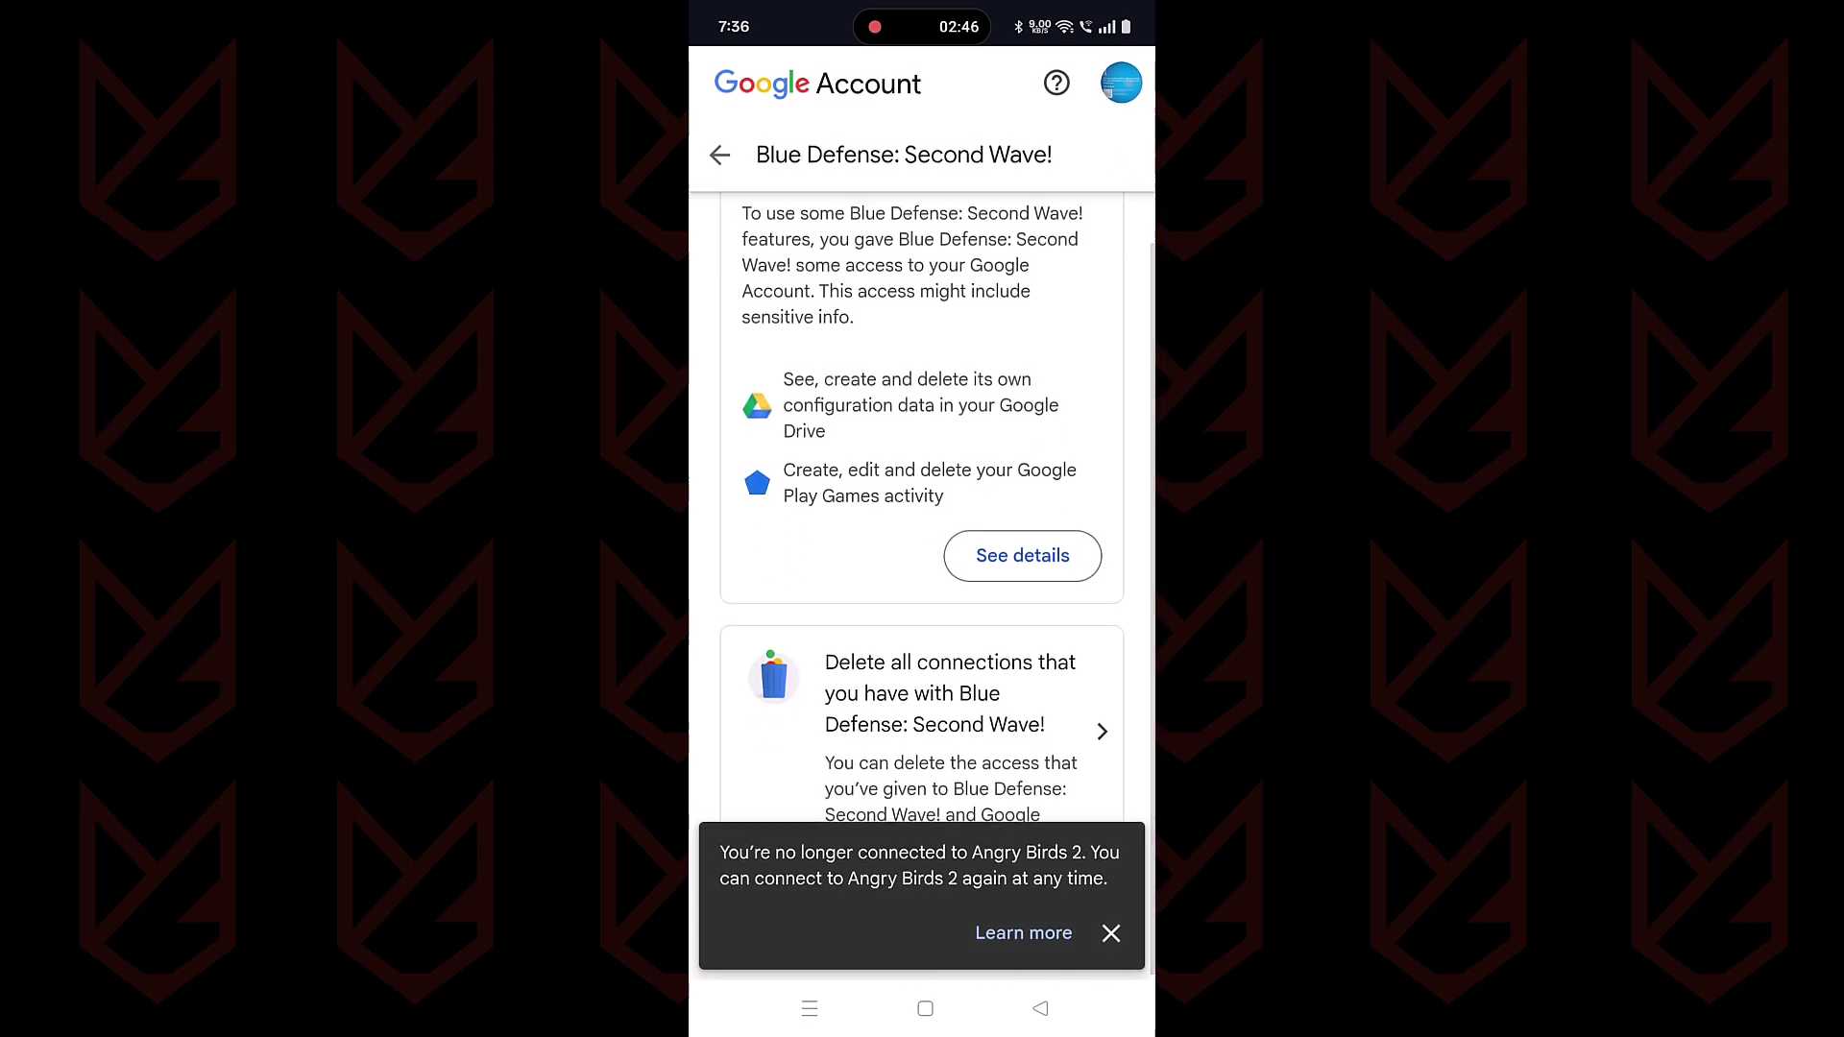
left_click(937, 692)
left_click(1052, 902)
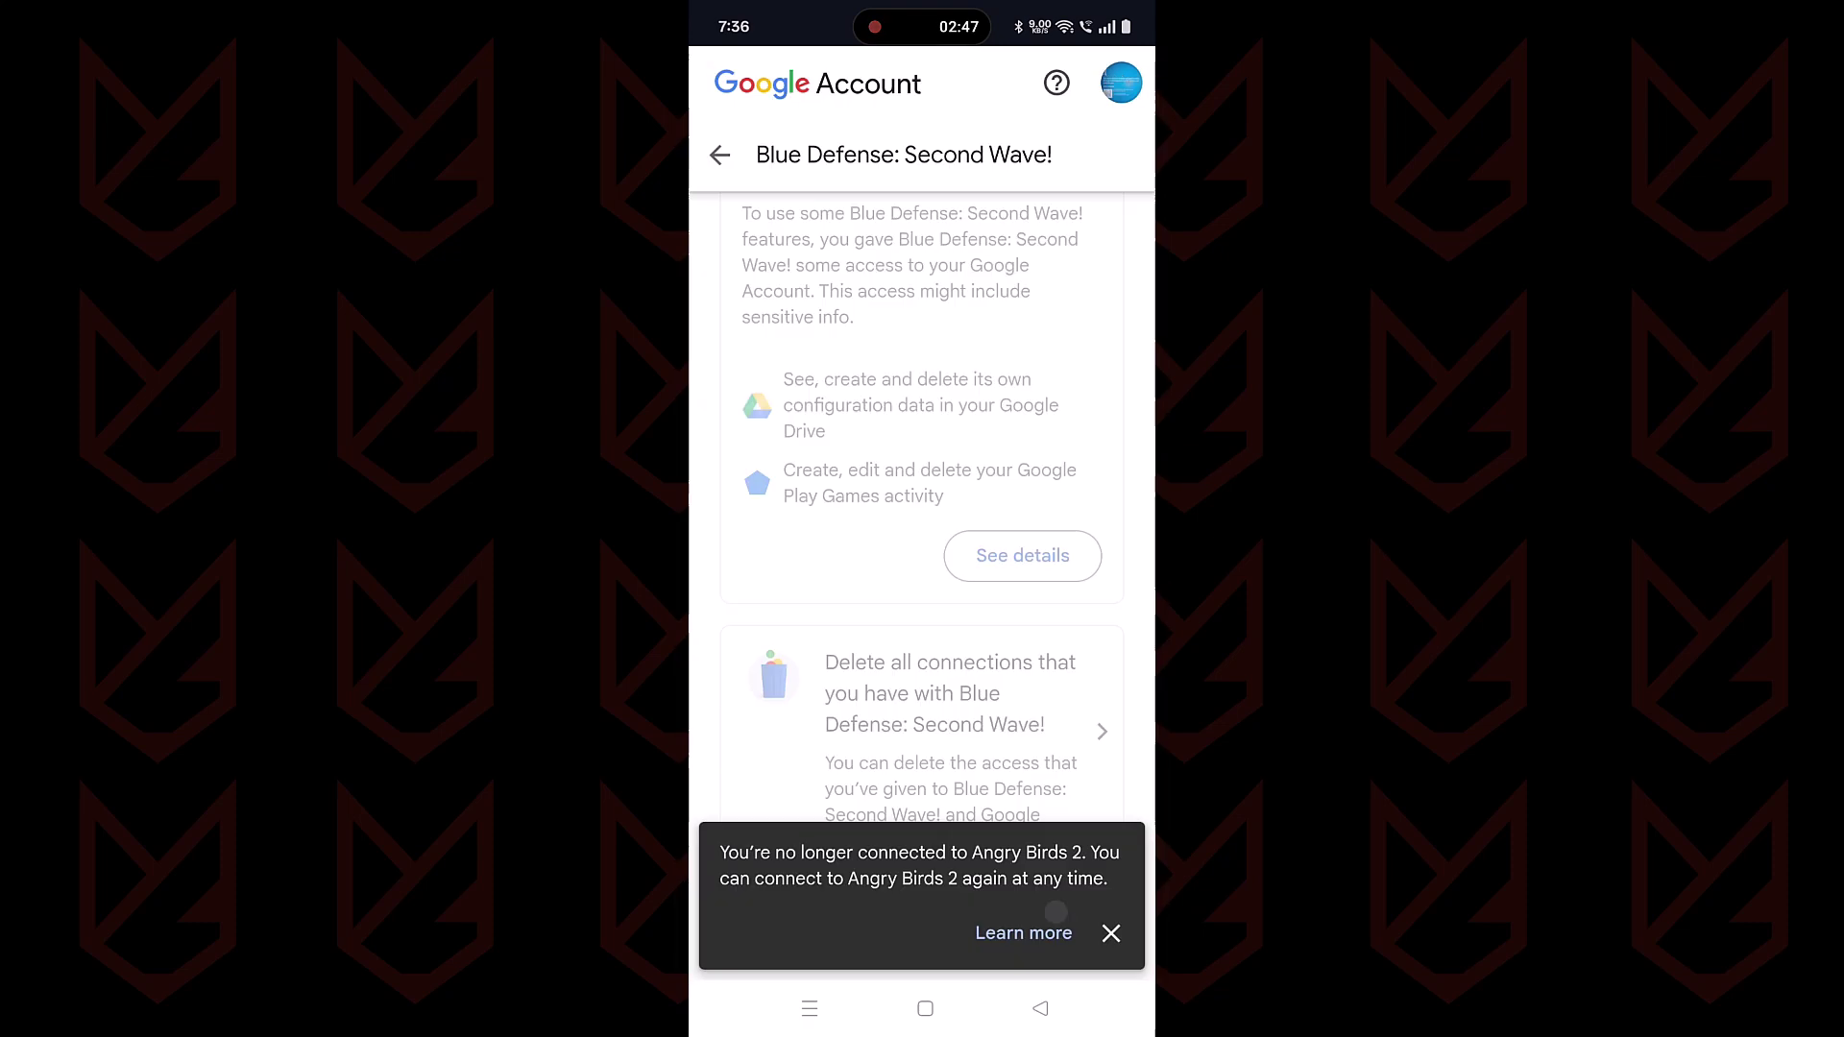
scroll(922, 504, "up", 2)
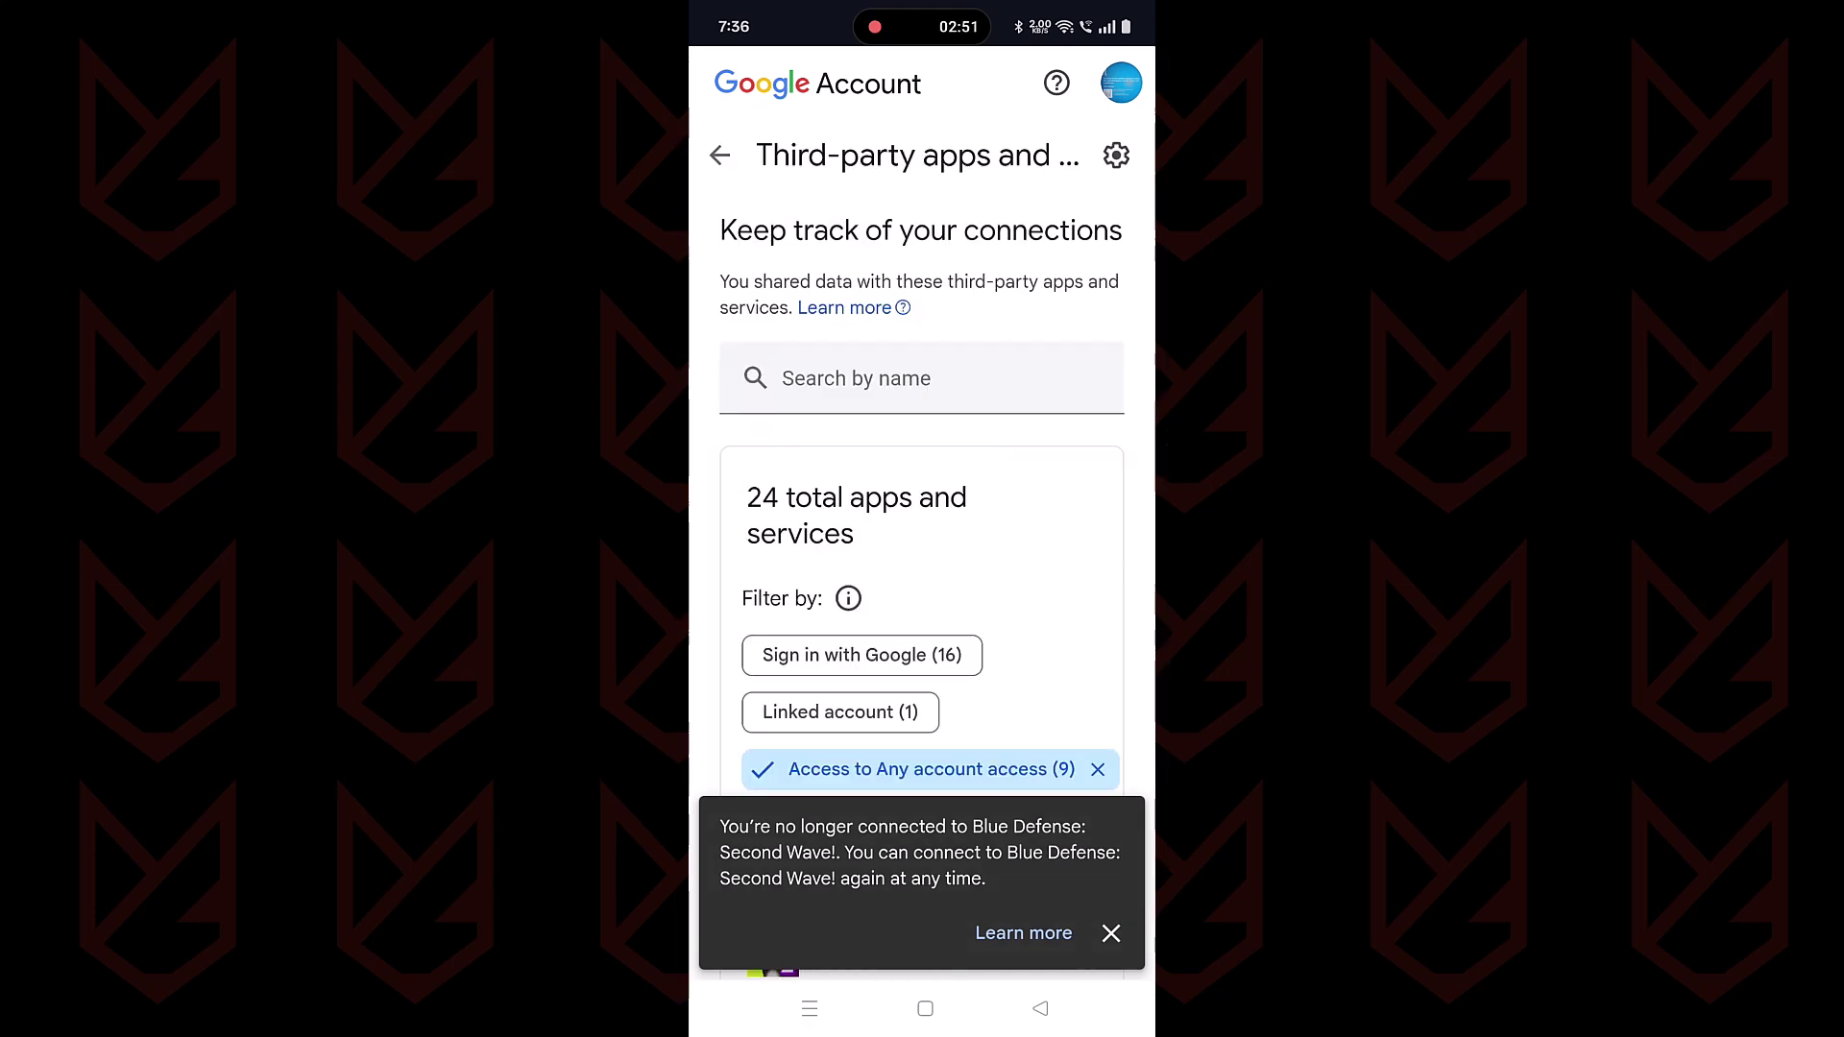